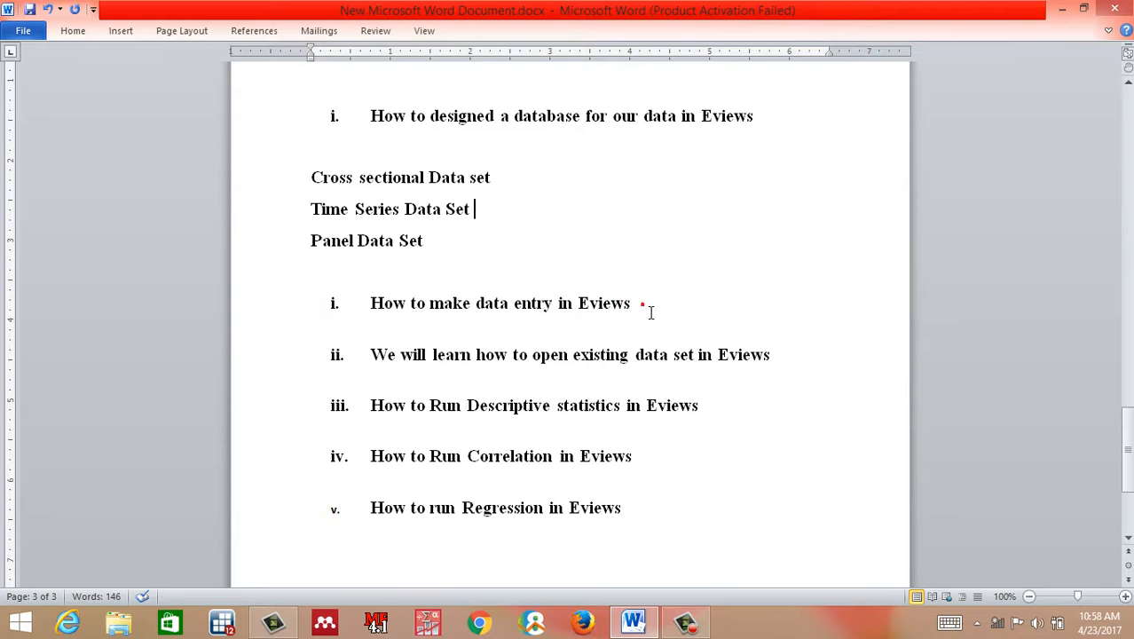
Review the outline's topics on designing an EViews database, the three data set types and data entry by highlighting them
double_click(652, 309)
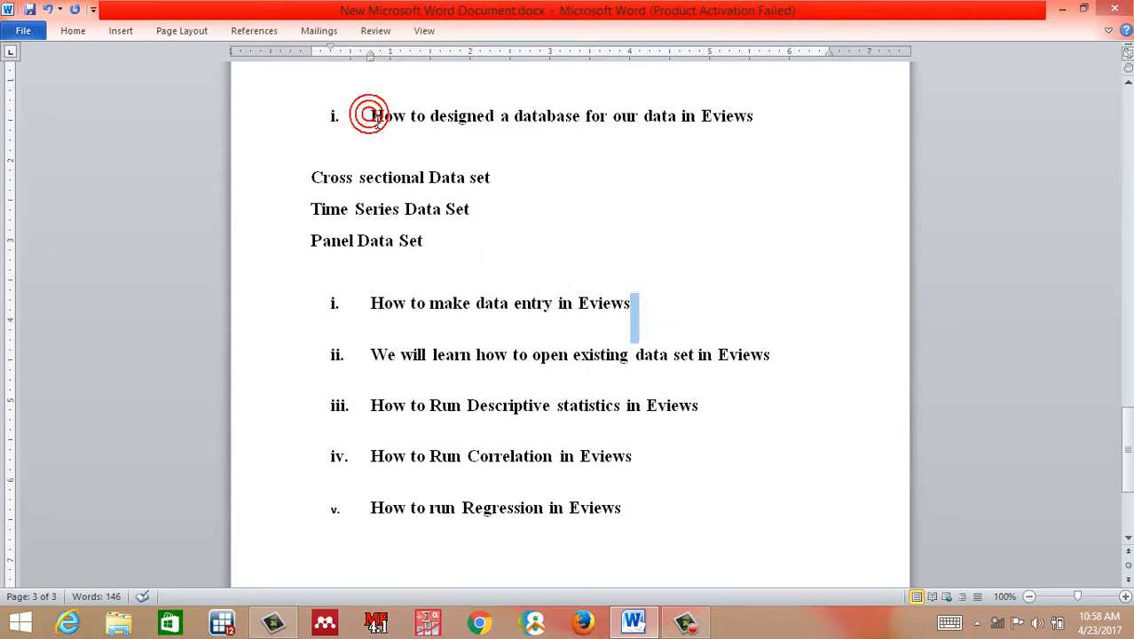
left_click_drag(374, 118, 480, 247)
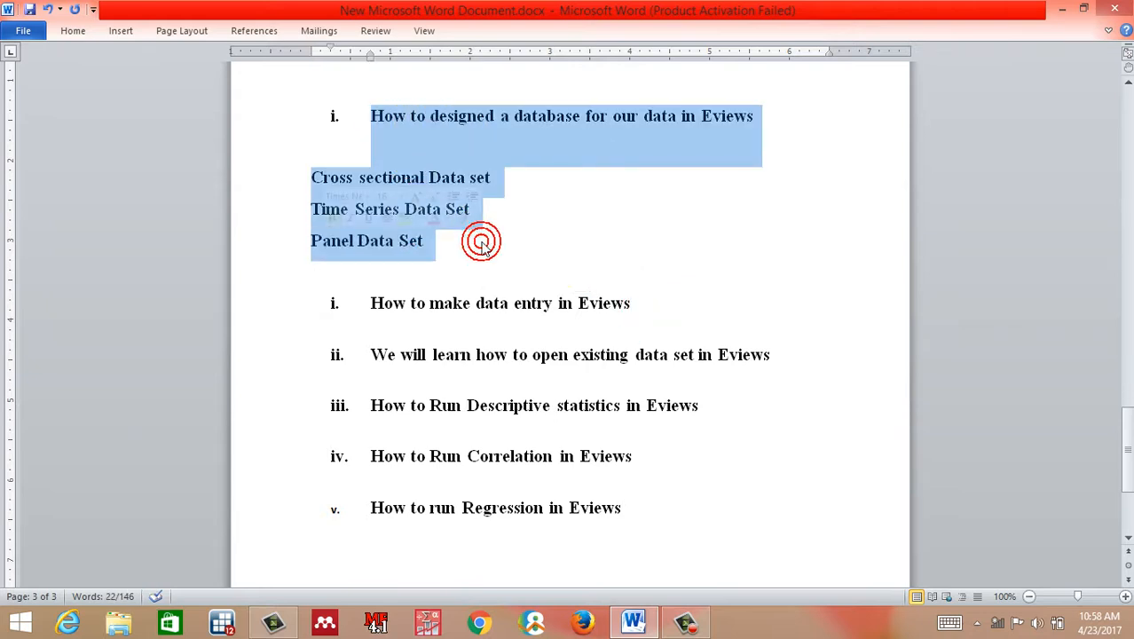
left_click(480, 247)
double_click(404, 177)
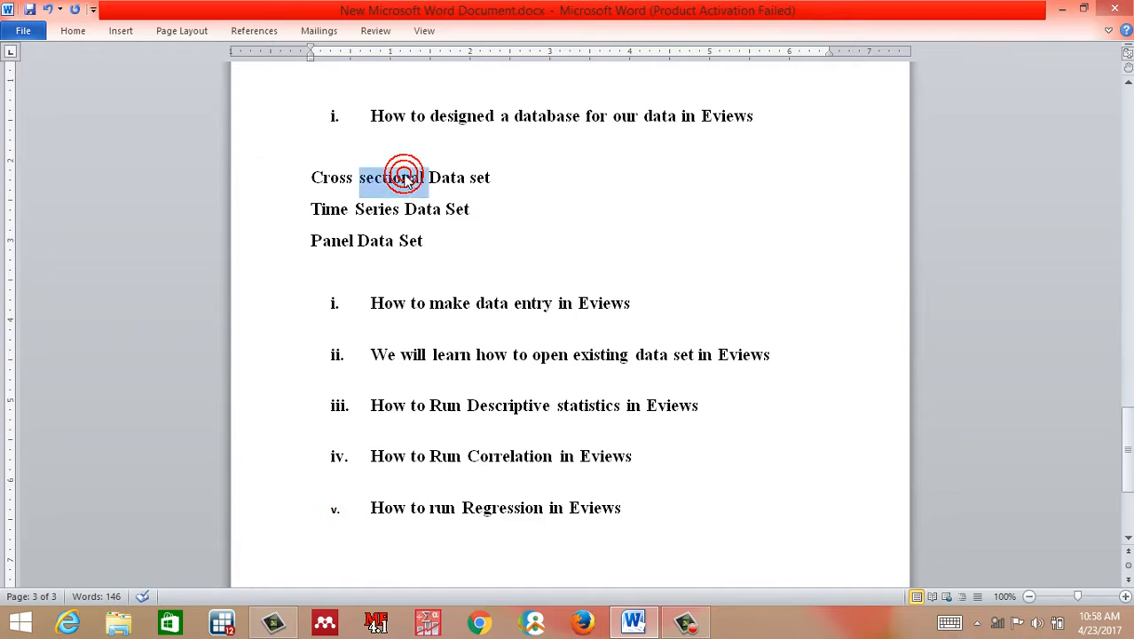
left_click(405, 177)
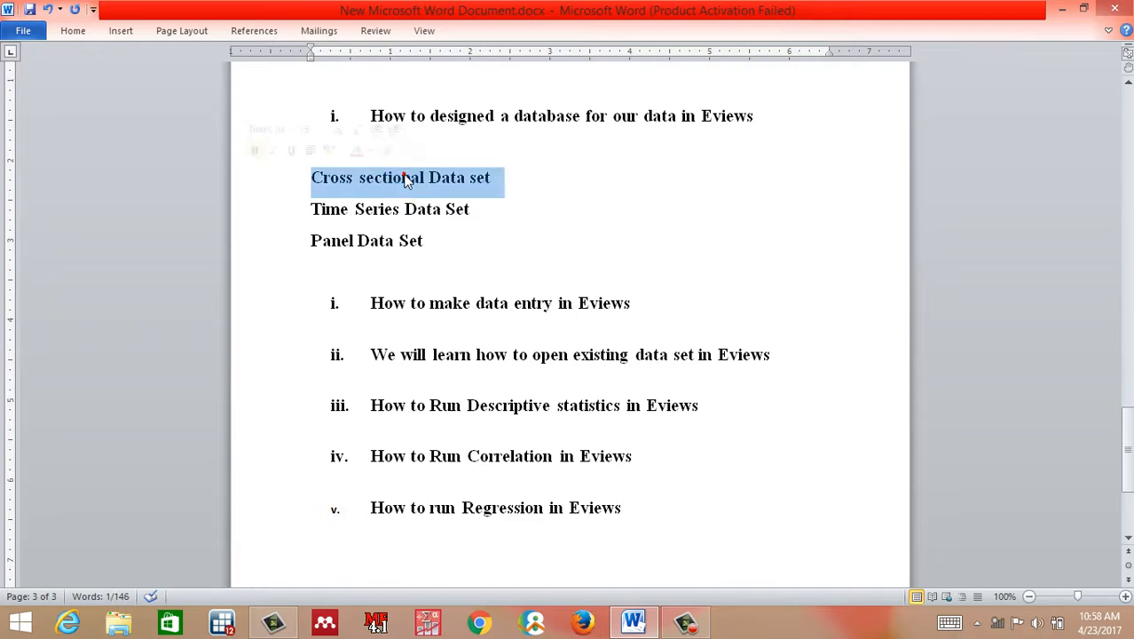
double_click(377, 211)
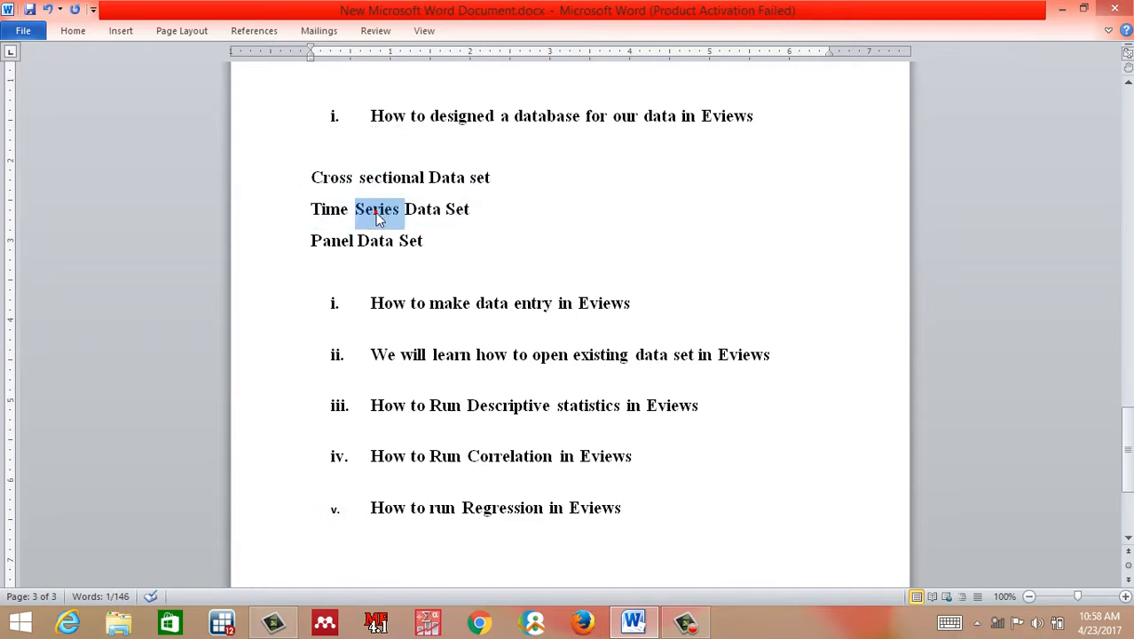
left_click(377, 216)
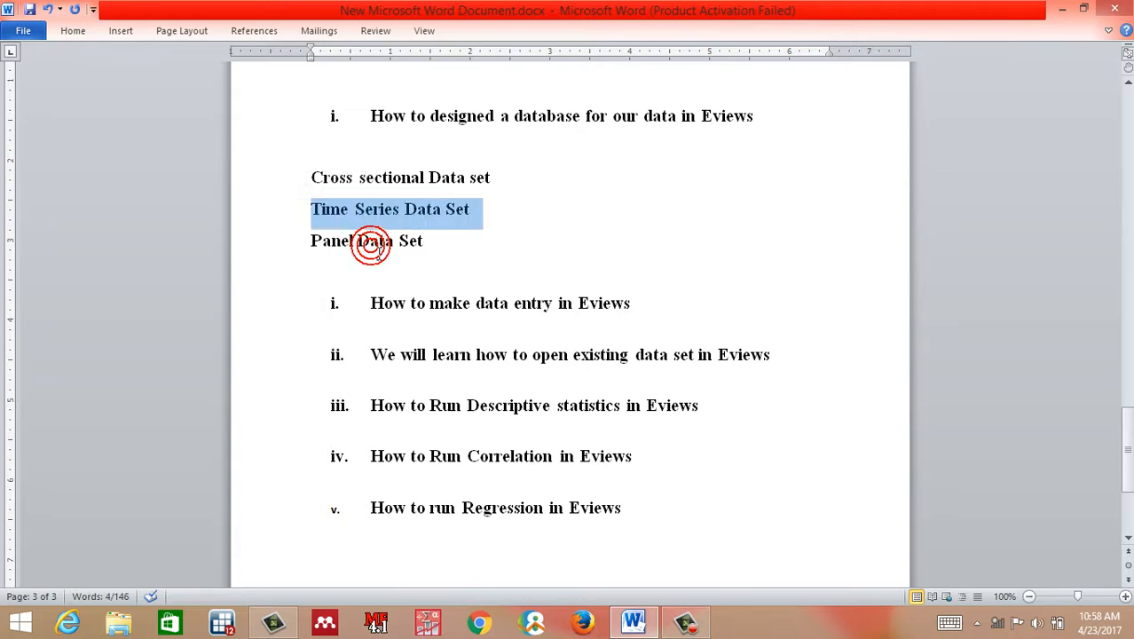
double_click(371, 247)
left_click(371, 248)
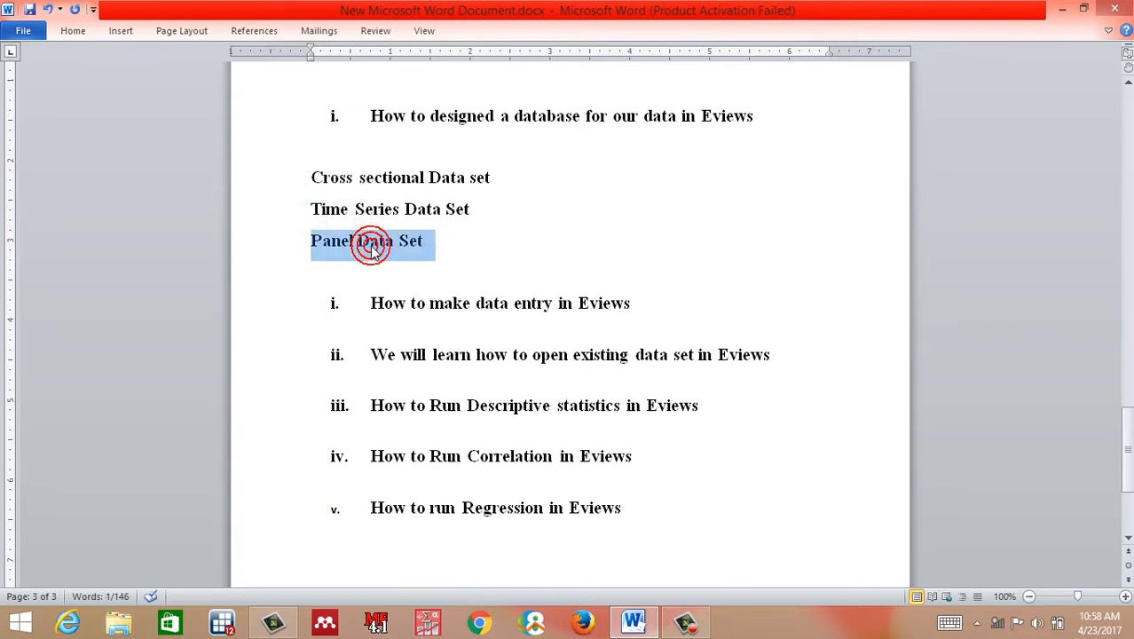
left_click(471, 281)
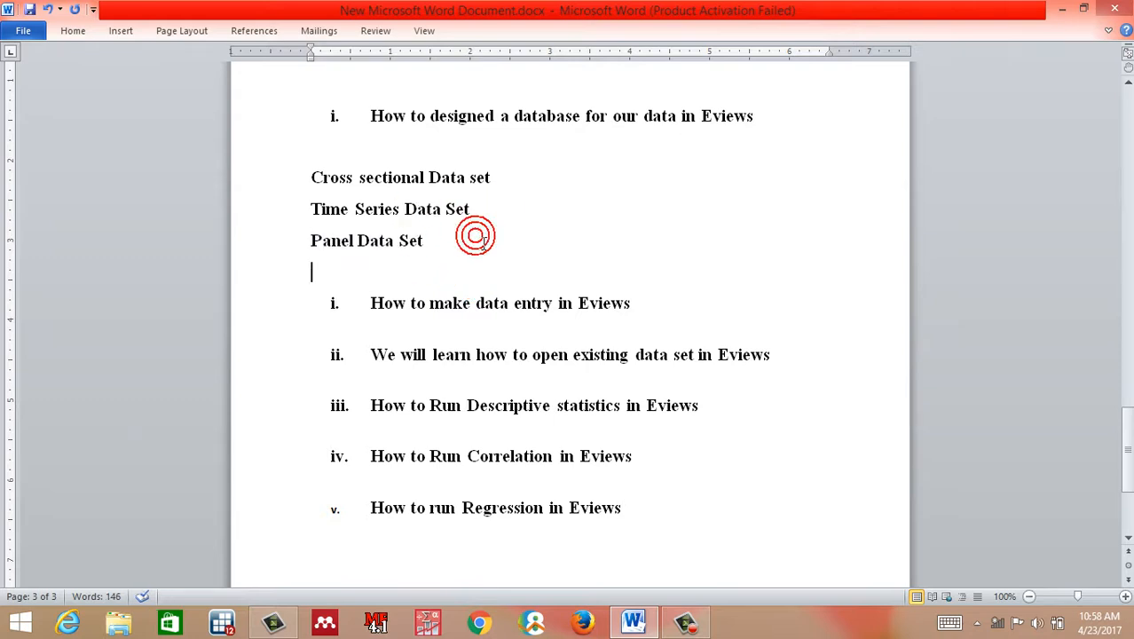
left_click_drag(631, 305, 373, 304)
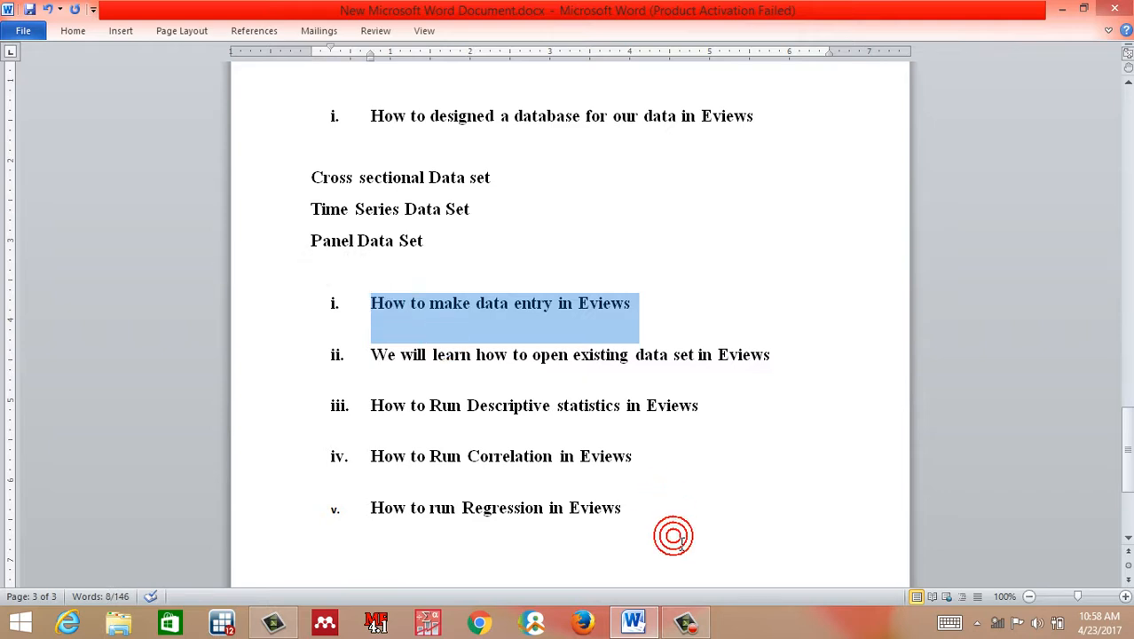
Switch to EViews and create a new Unstructured / Undated workfile with 1000 observations
left_click(530, 624)
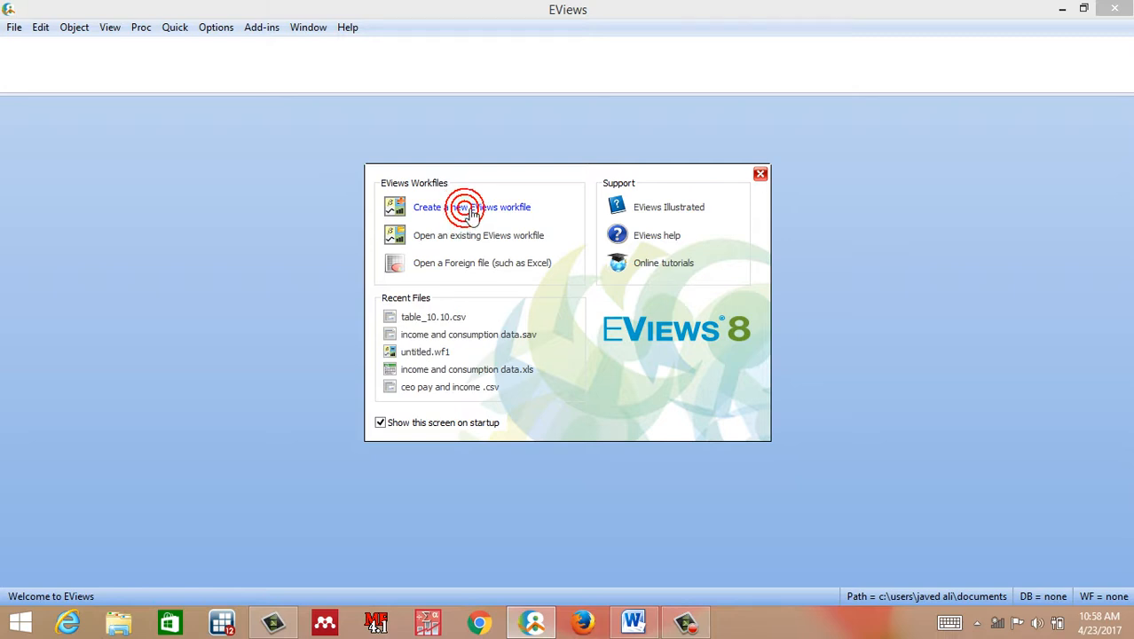
left_click(632, 621)
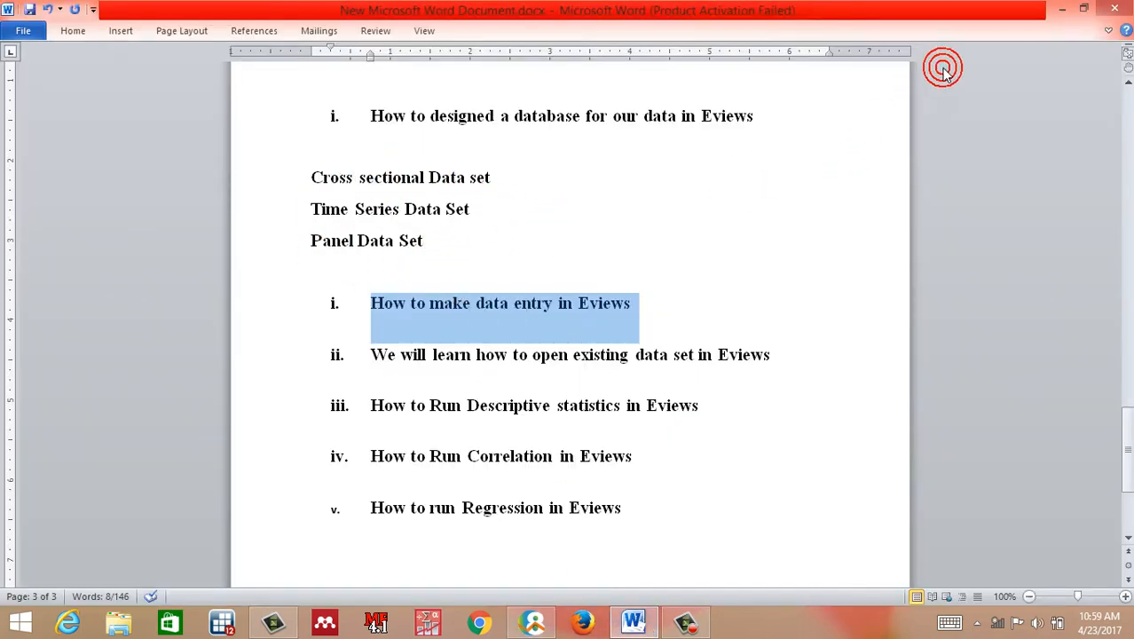
left_click(1060, 8)
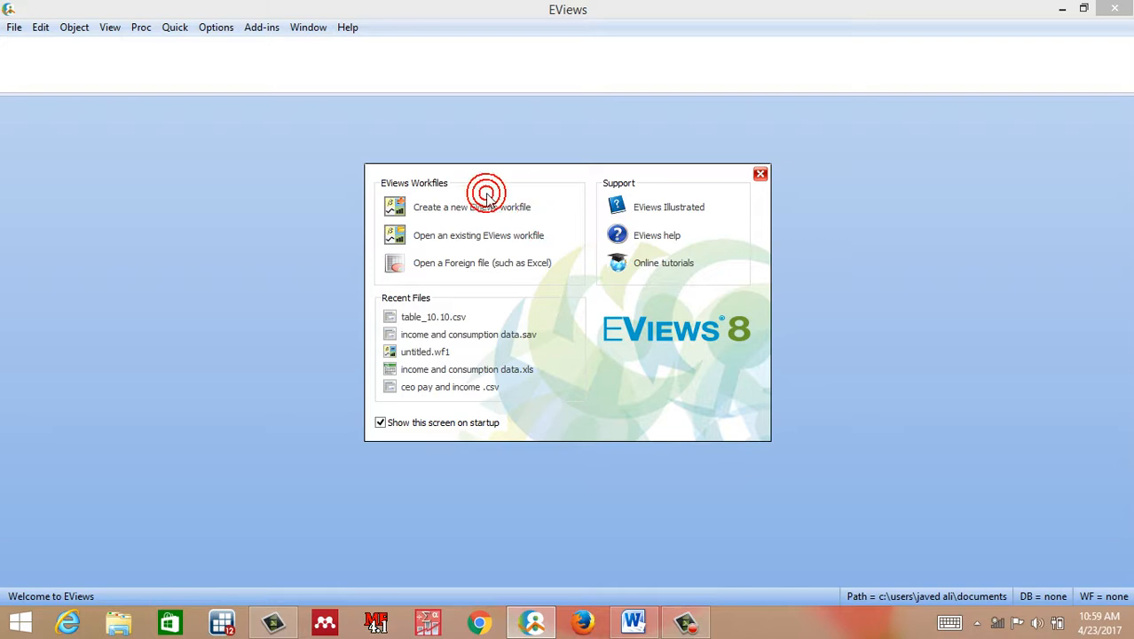
left_click(483, 209)
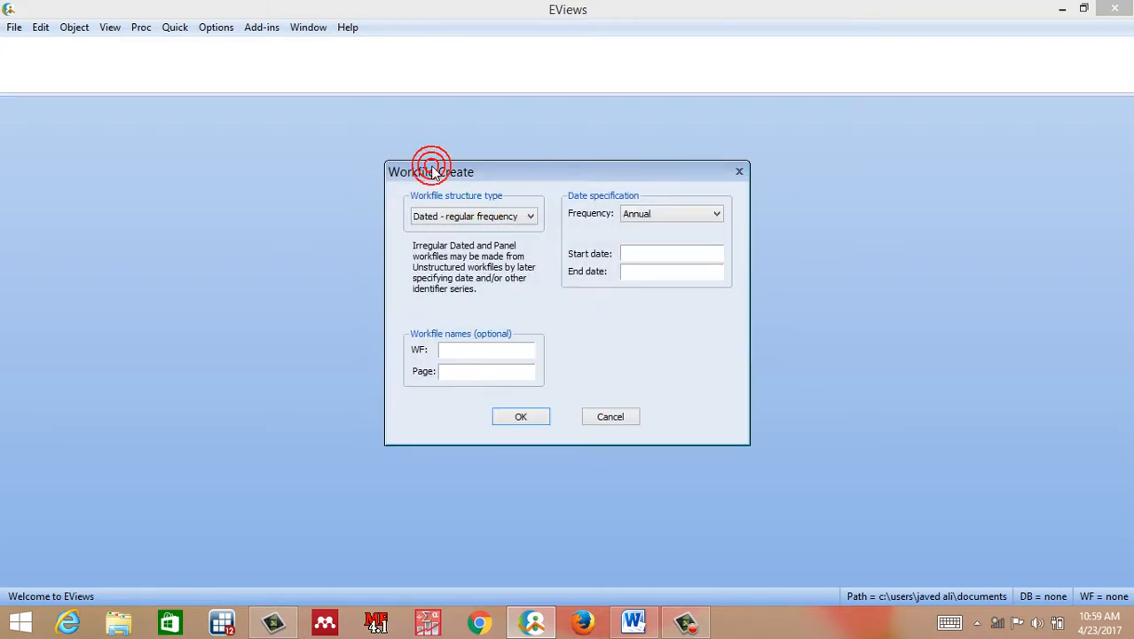
left_click(516, 217)
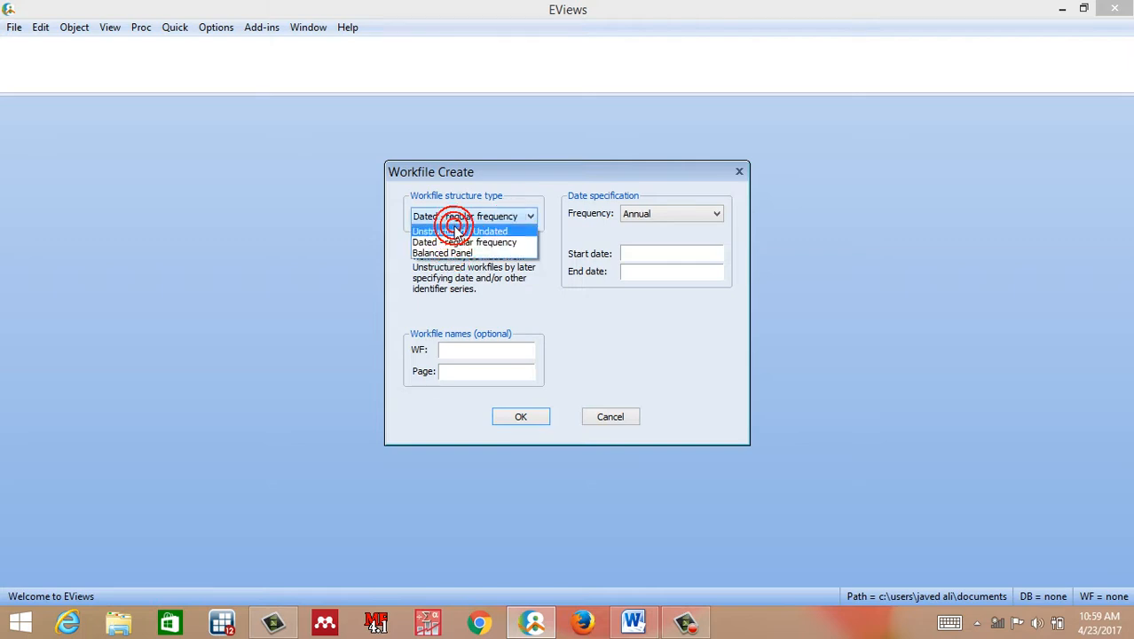
left_click(498, 233)
left_click(683, 215)
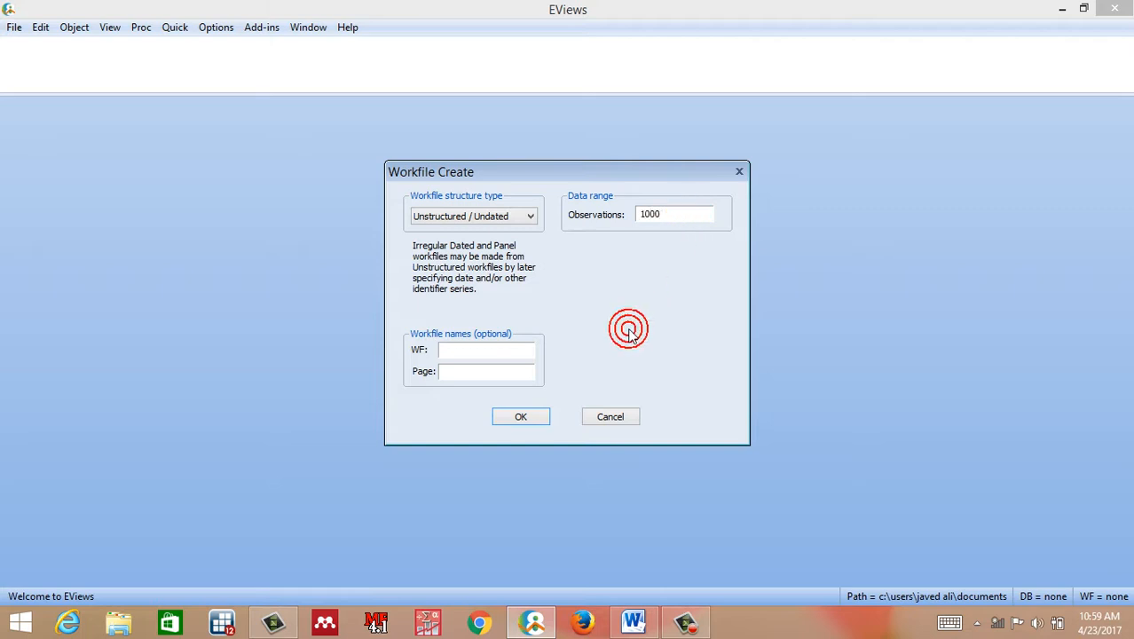
left_click(531, 416)
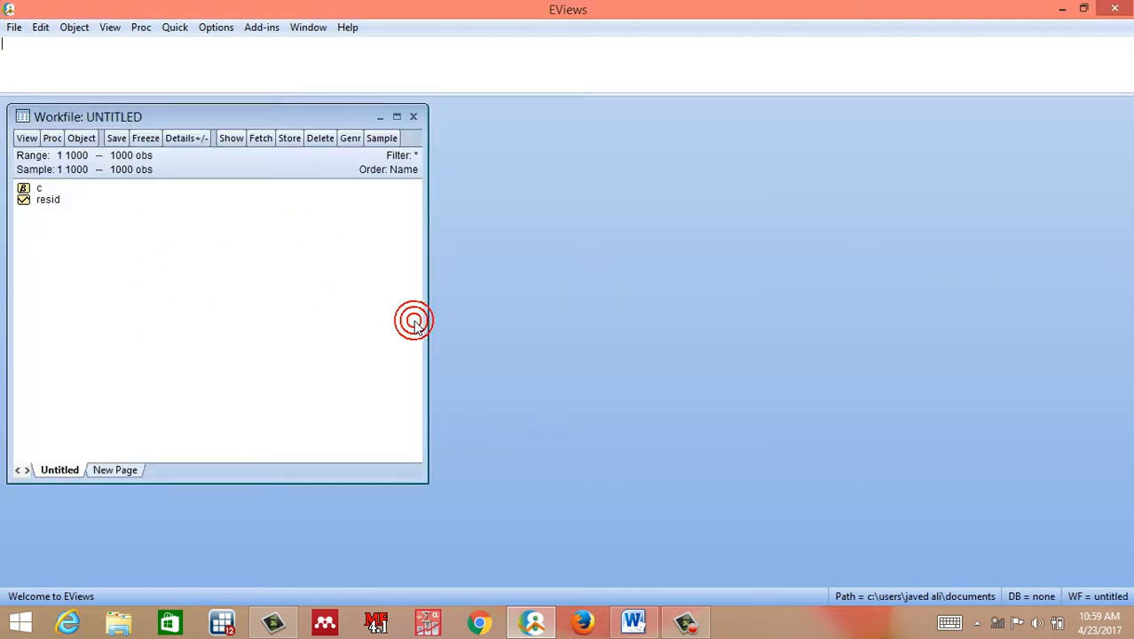
Enlarge the workfile window to nearly the full width of the workspace and make it taller
left_click_drag(424, 319, 823, 309)
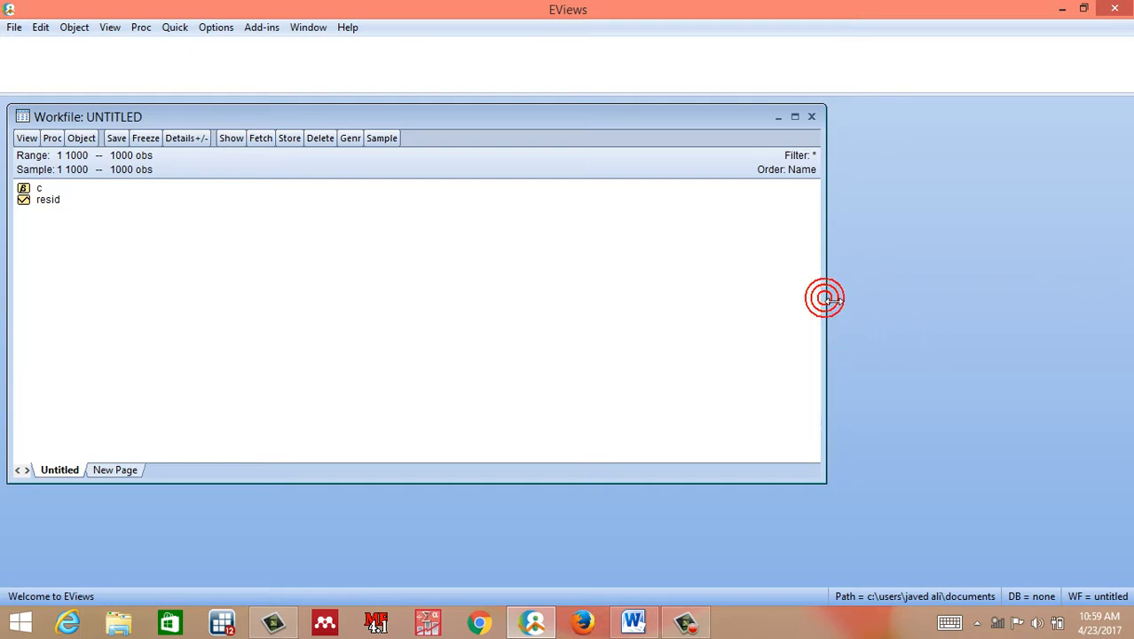
left_click_drag(820, 296, 1113, 247)
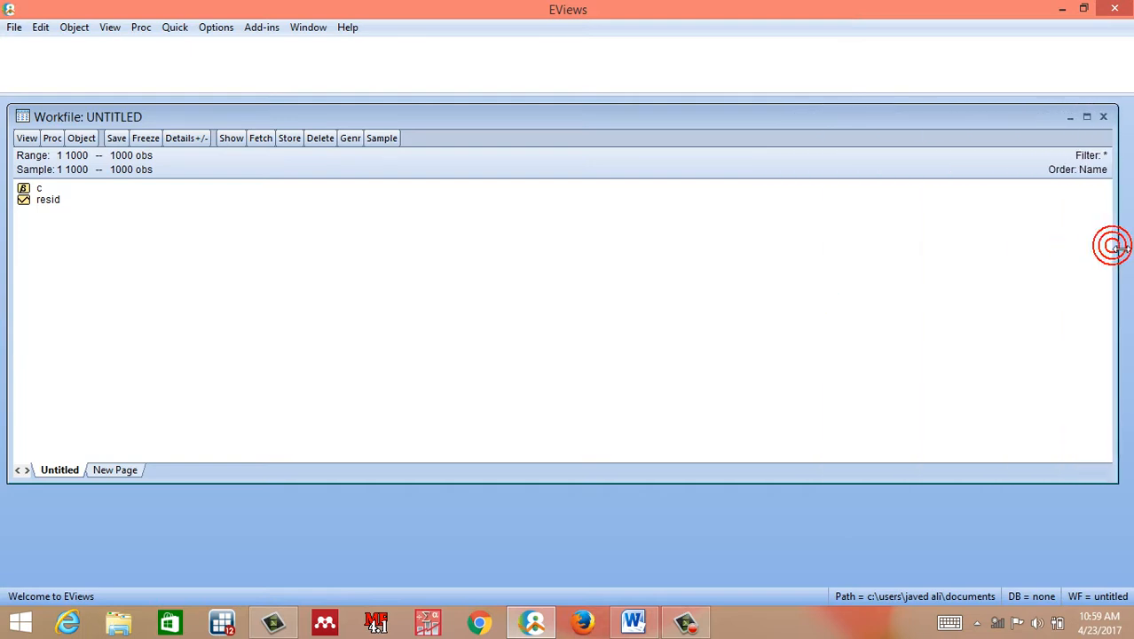
left_click_drag(550, 483, 548, 532)
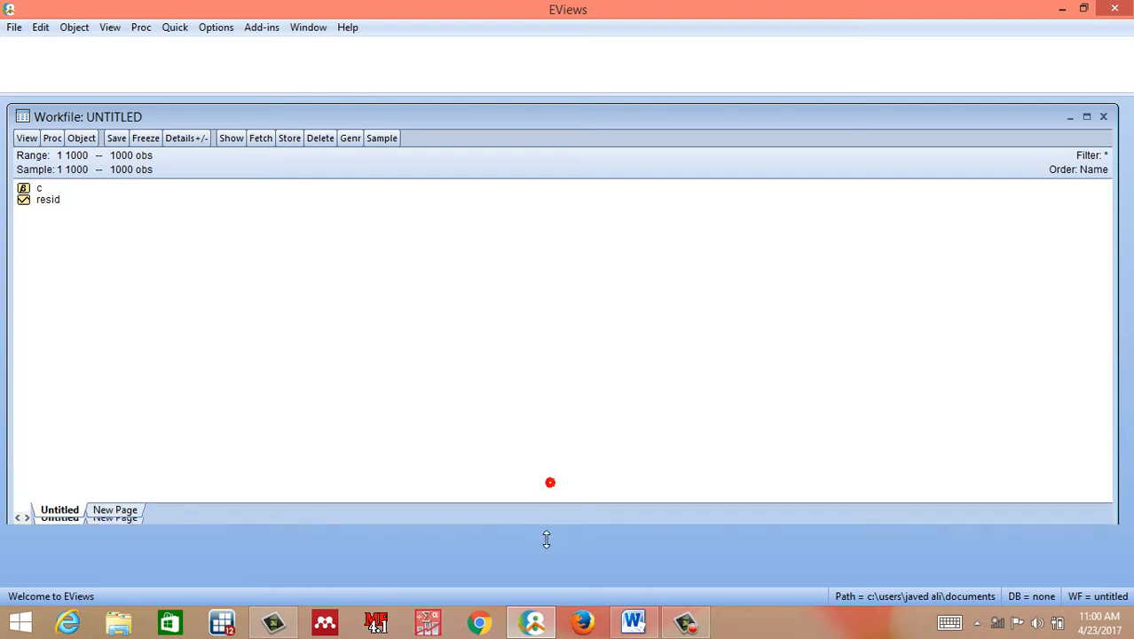
Examine the contents of the default c coefficient and resid series, closing each one after viewing
left_click(34, 188)
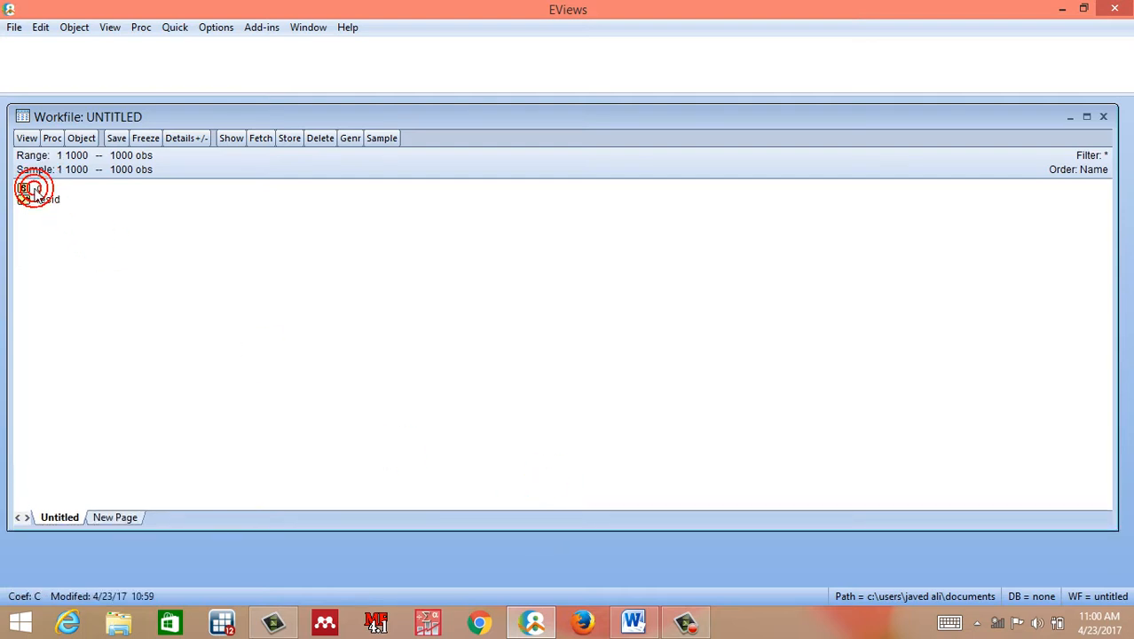
double_click(35, 190)
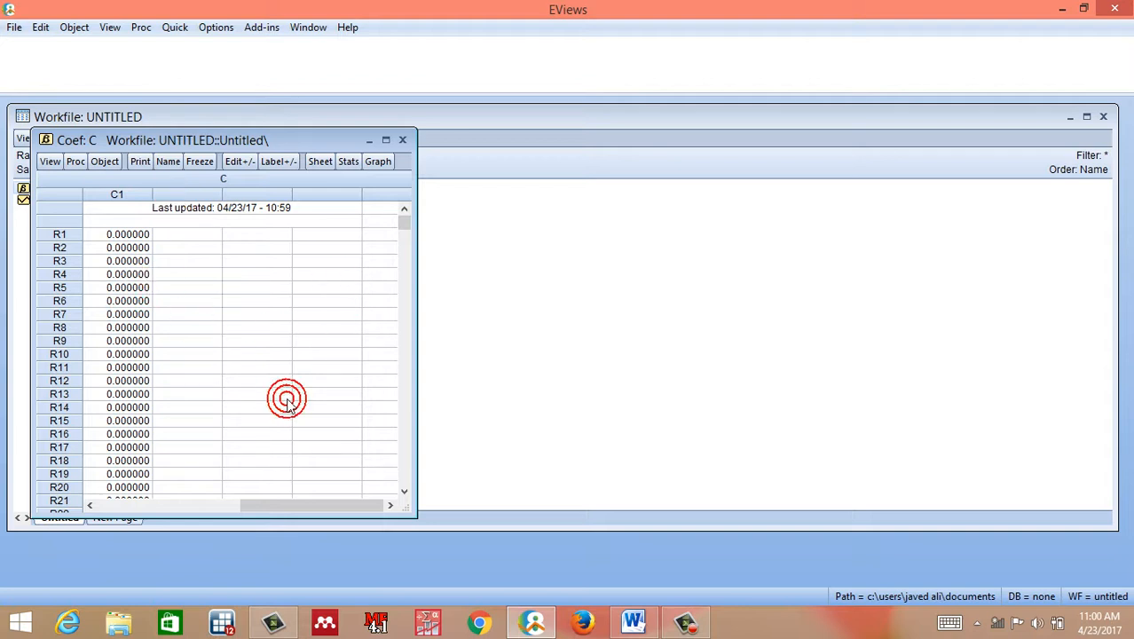
left_click(402, 144)
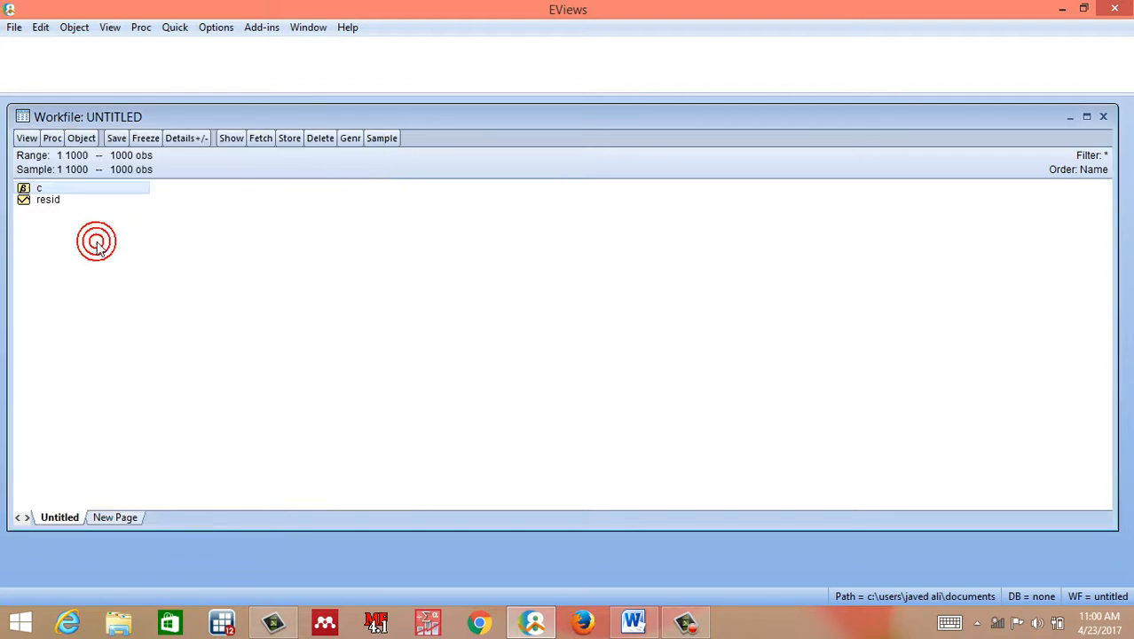
double_click(50, 200)
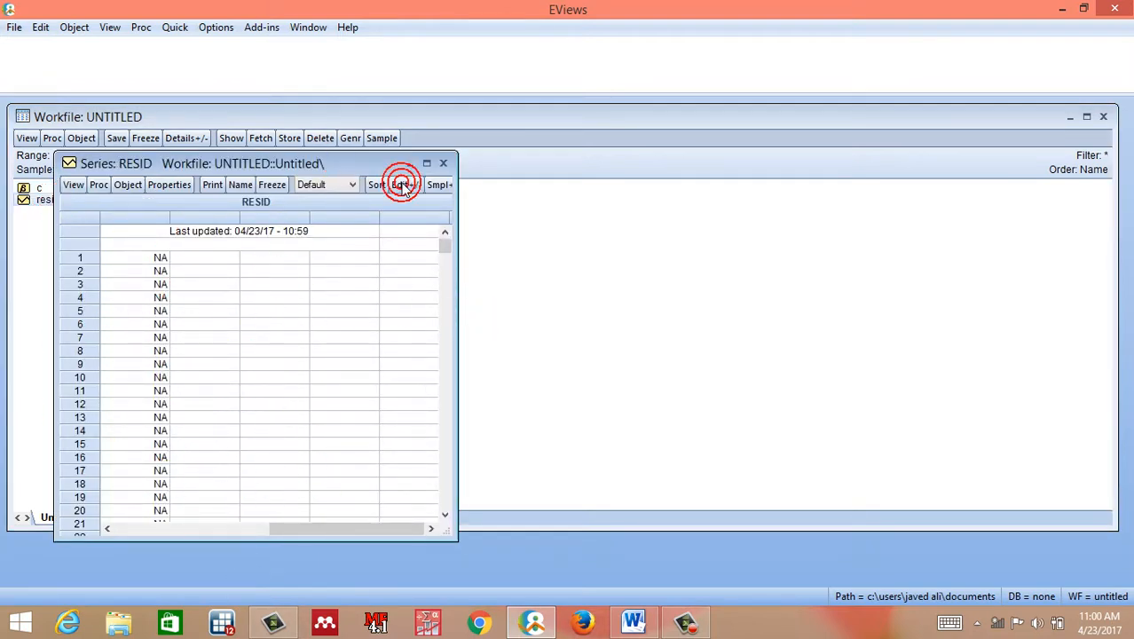
left_click(444, 165)
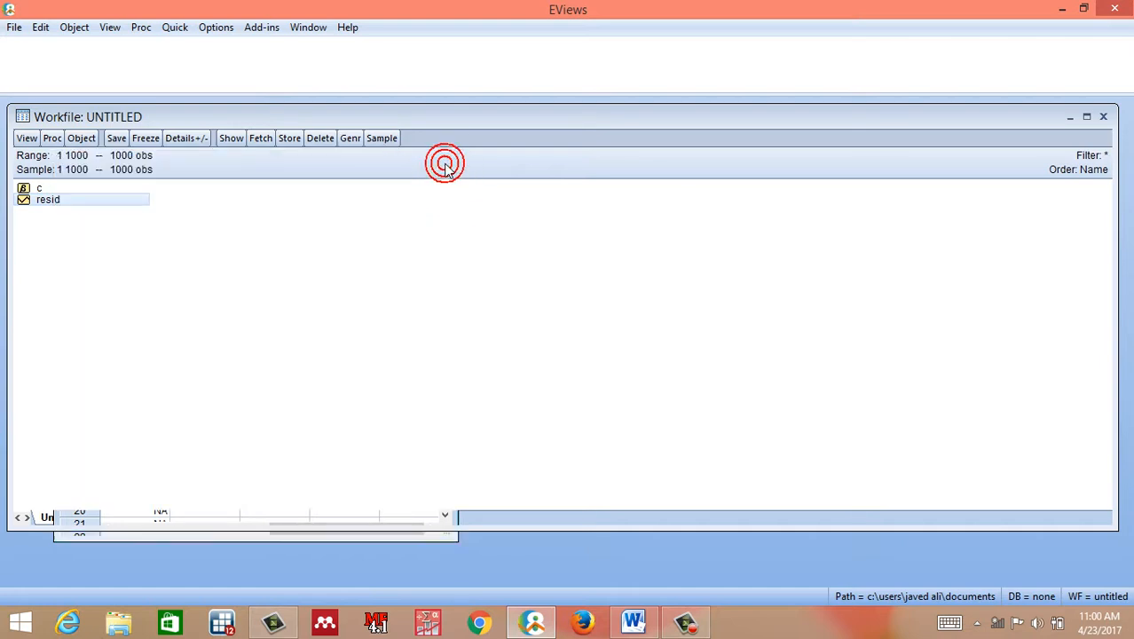
left_click(272, 321)
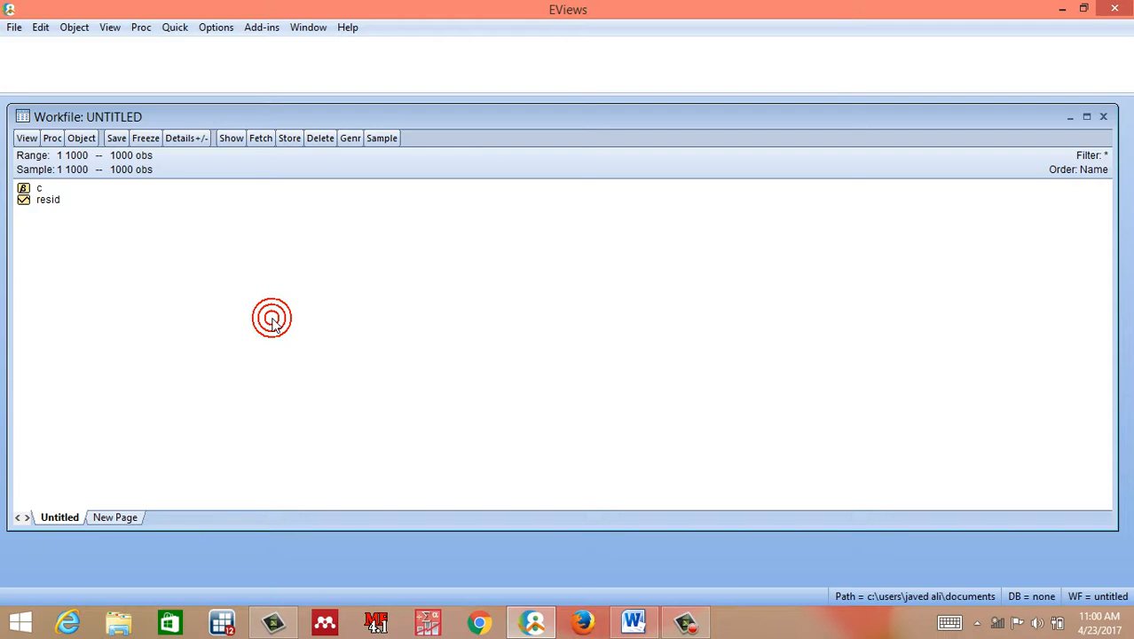
Create a new Series object named age in the workfile and open its spreadsheet
right_click(273, 321)
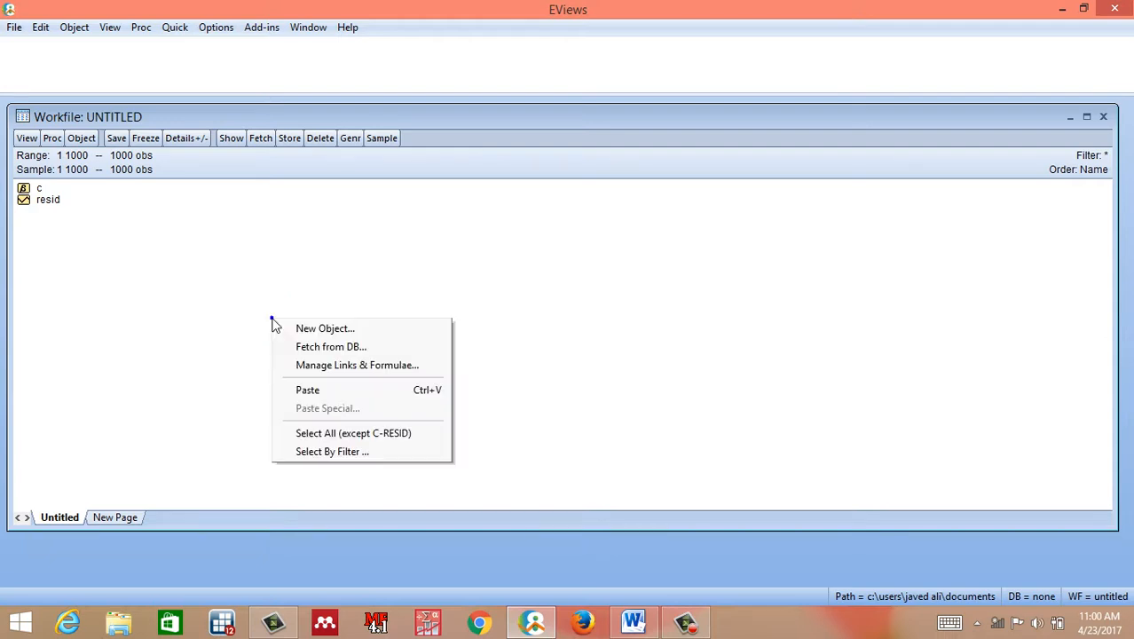
right_click(198, 263)
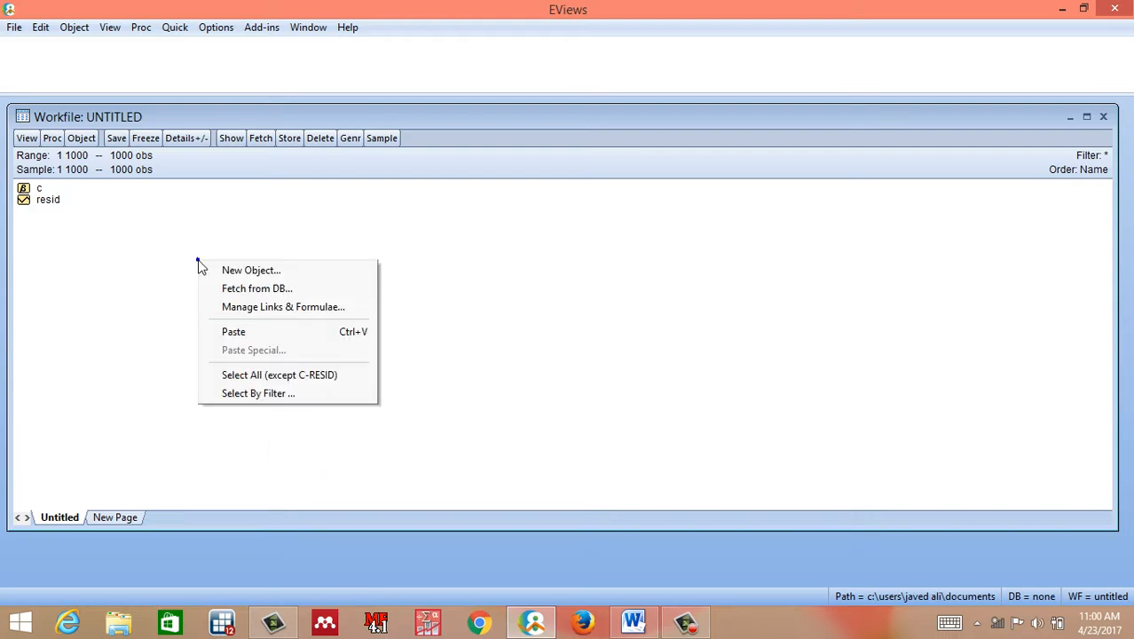
left_click(255, 273)
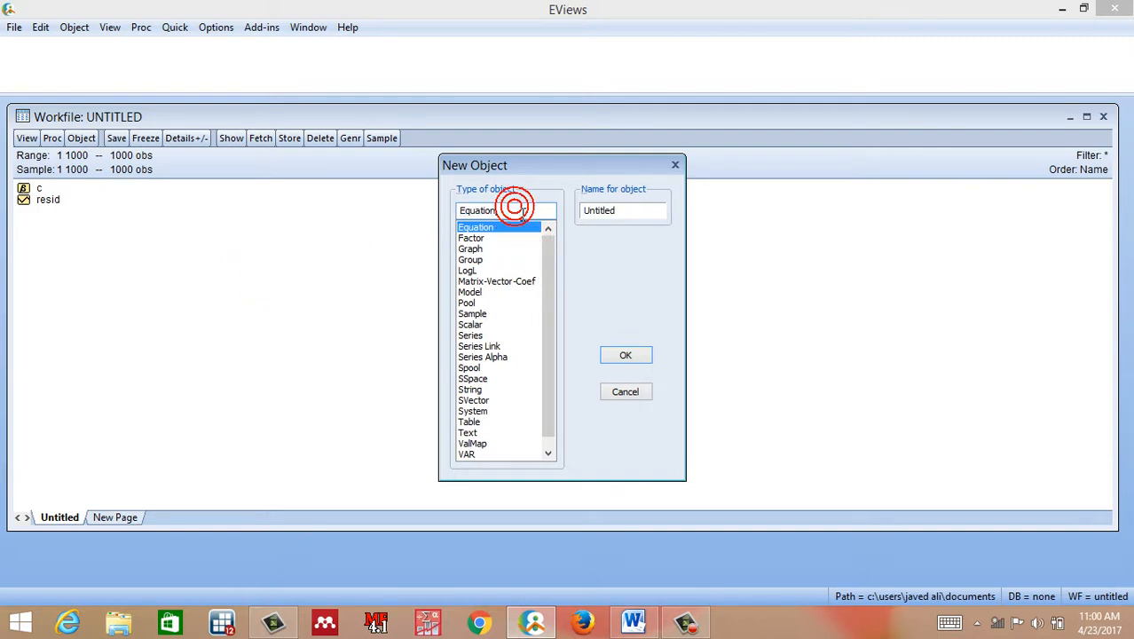
left_click(515, 207)
key("BackSpace")
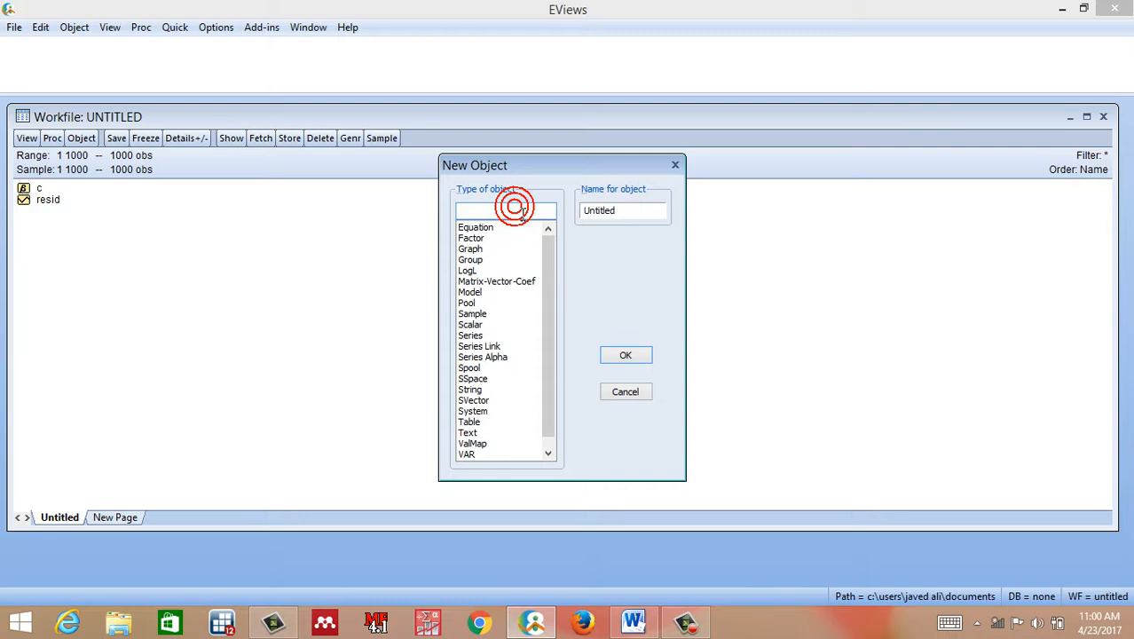
type("s")
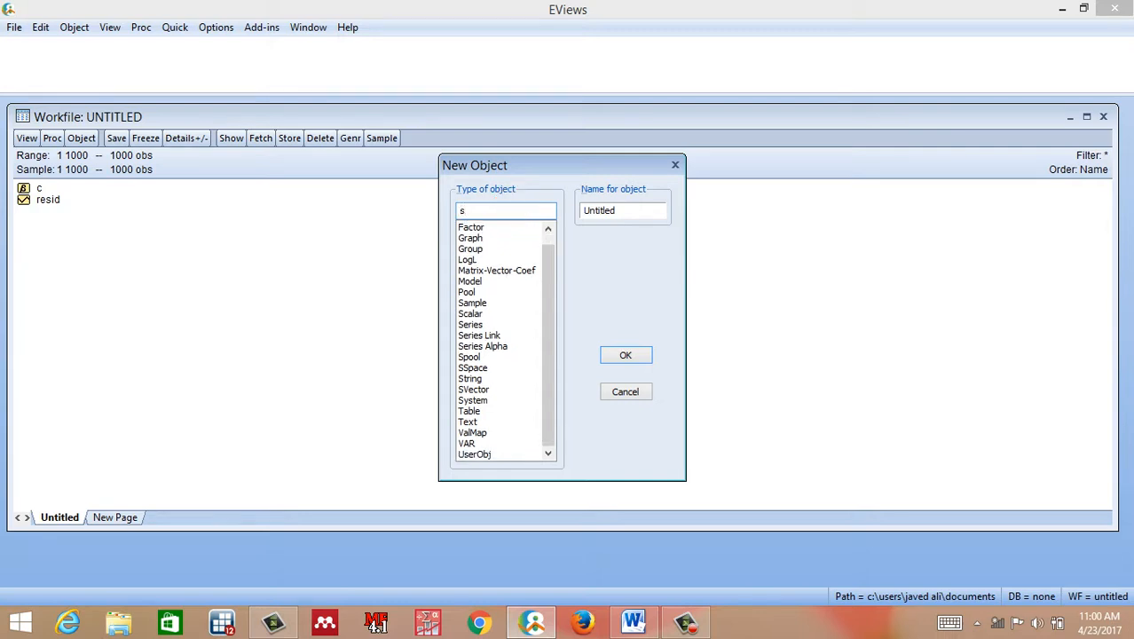
left_click(469, 325)
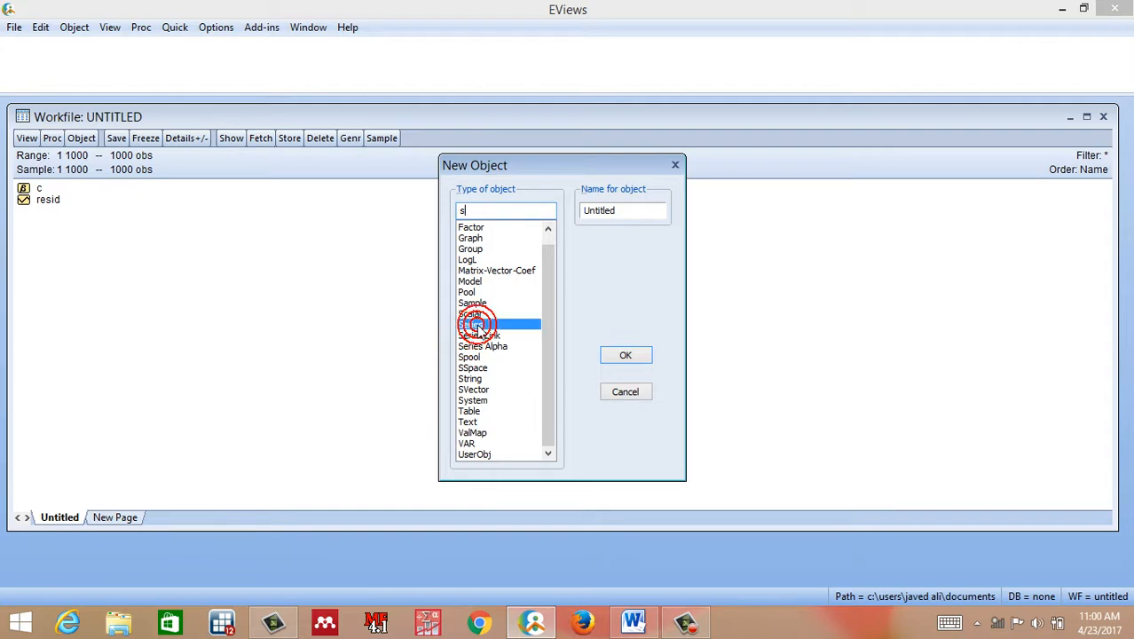
left_click(629, 209)
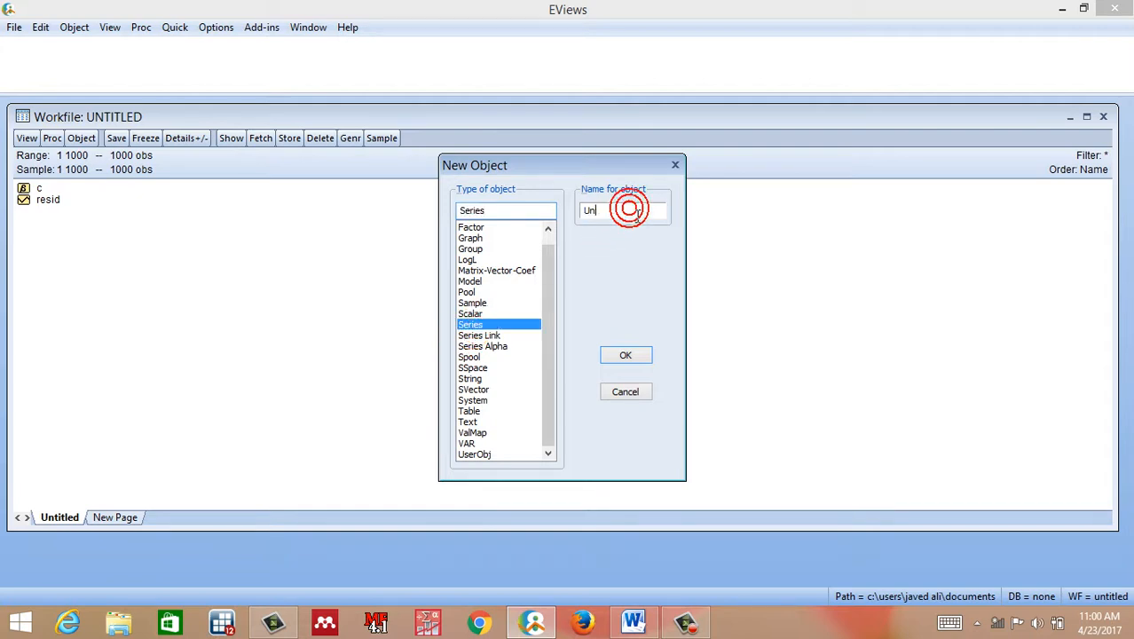
type("age")
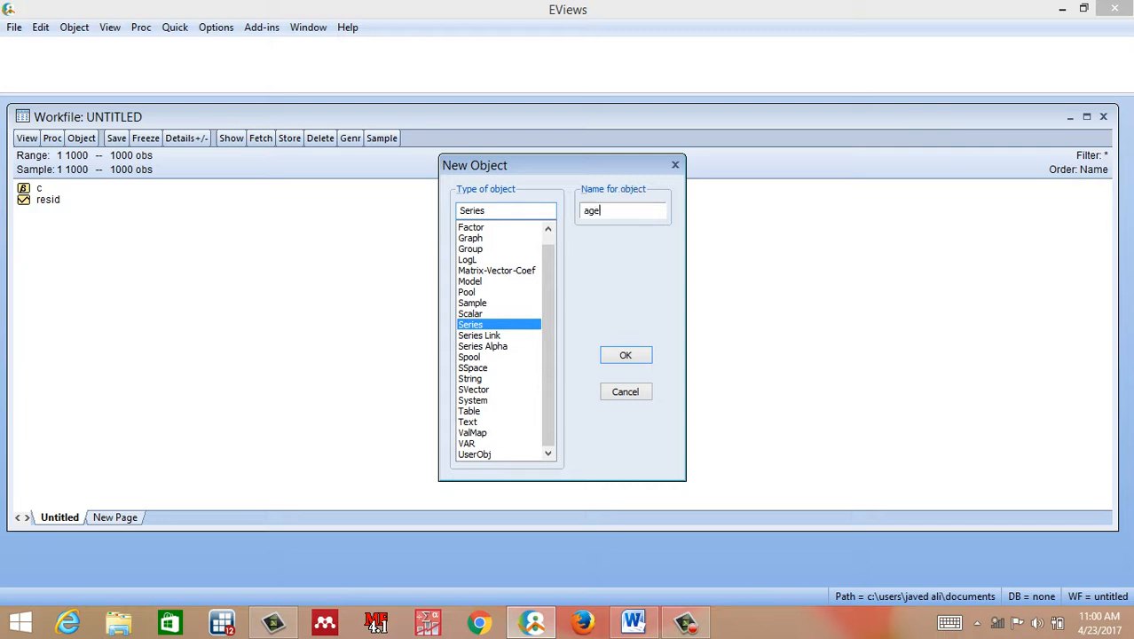
left_click(646, 354)
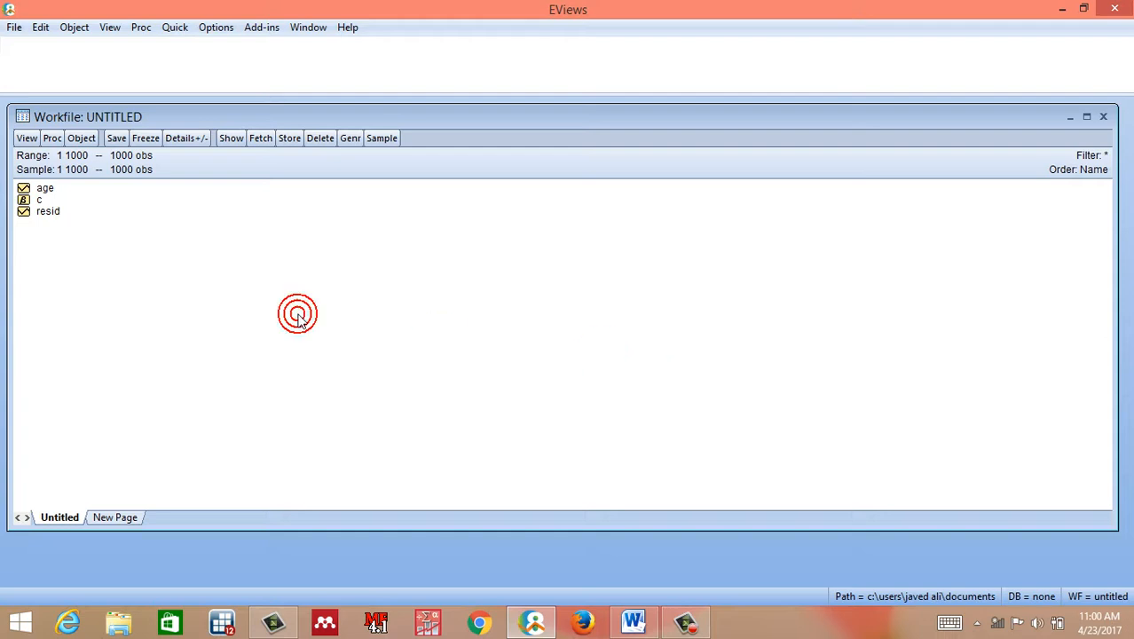
double_click(46, 189)
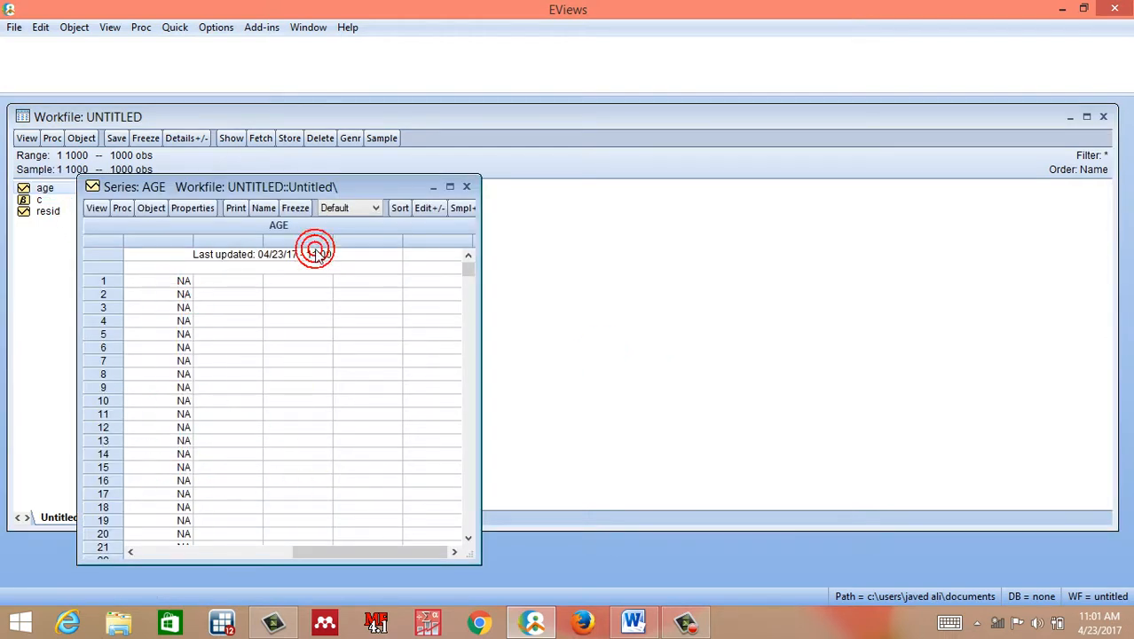
Close the age series and start a new Series object in the workfile, clearing its default name
left_click(468, 187)
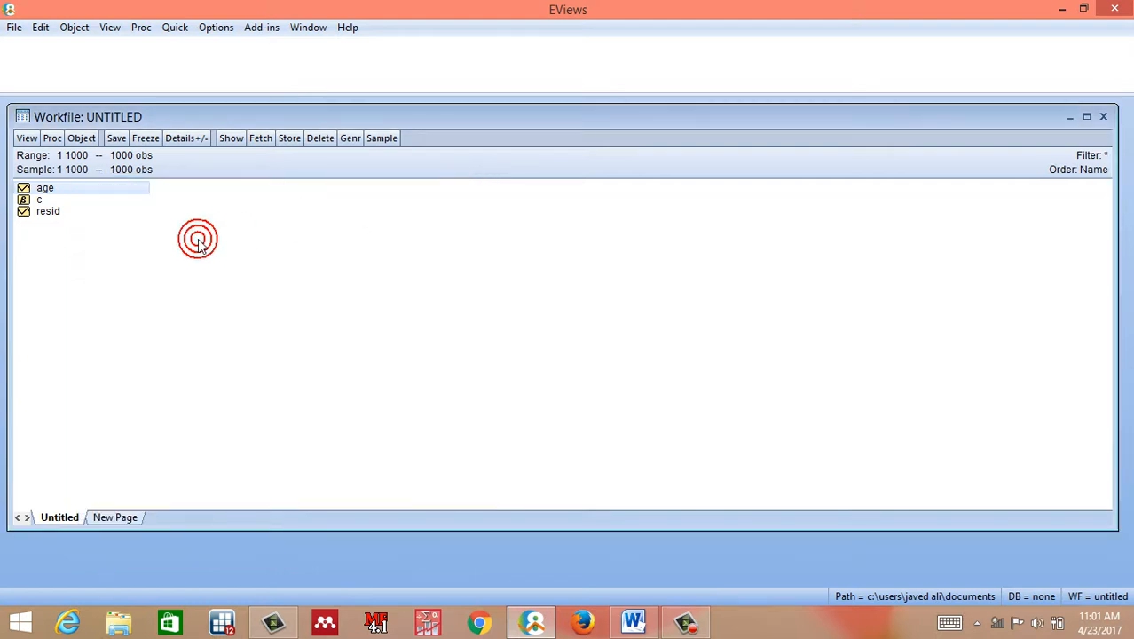
left_click(197, 243)
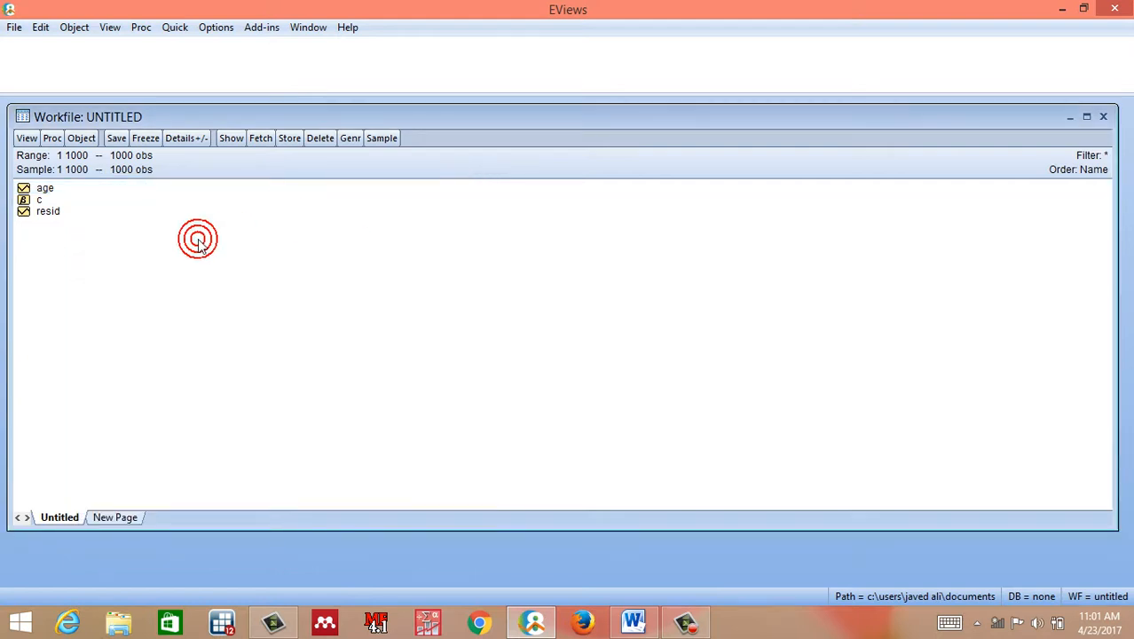
left_click(81, 139)
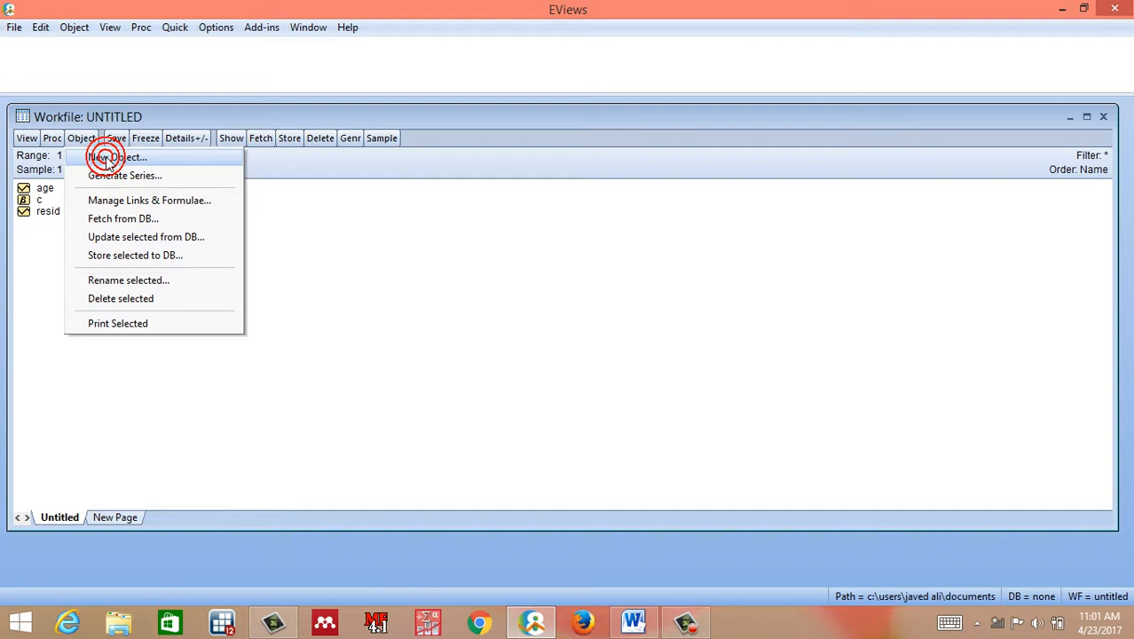
left_click(105, 158)
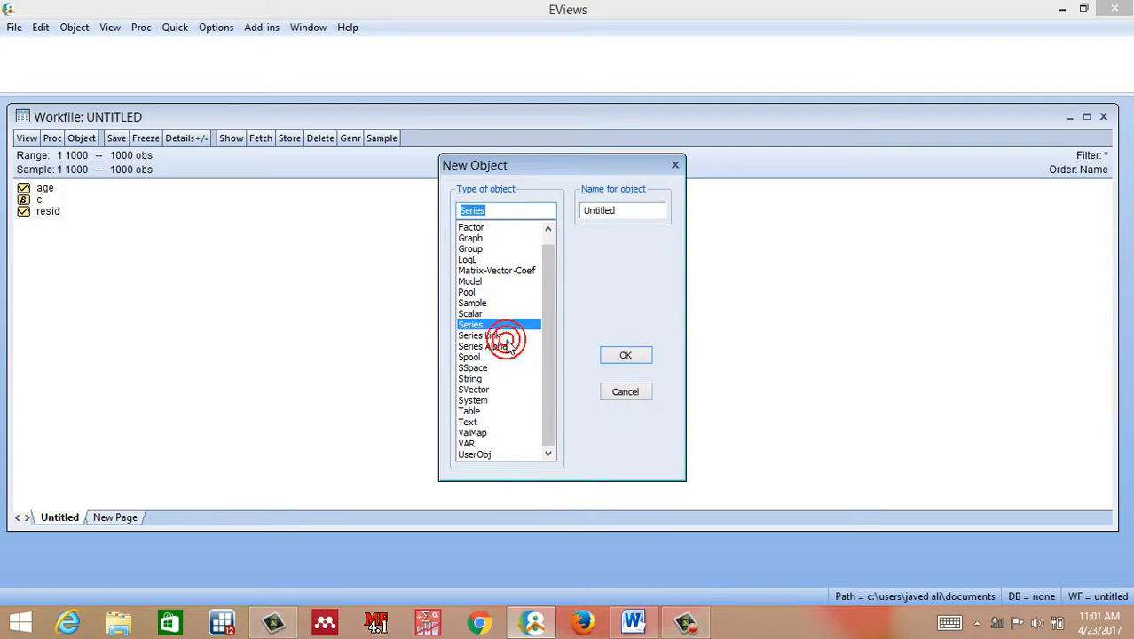
left_click(602, 213)
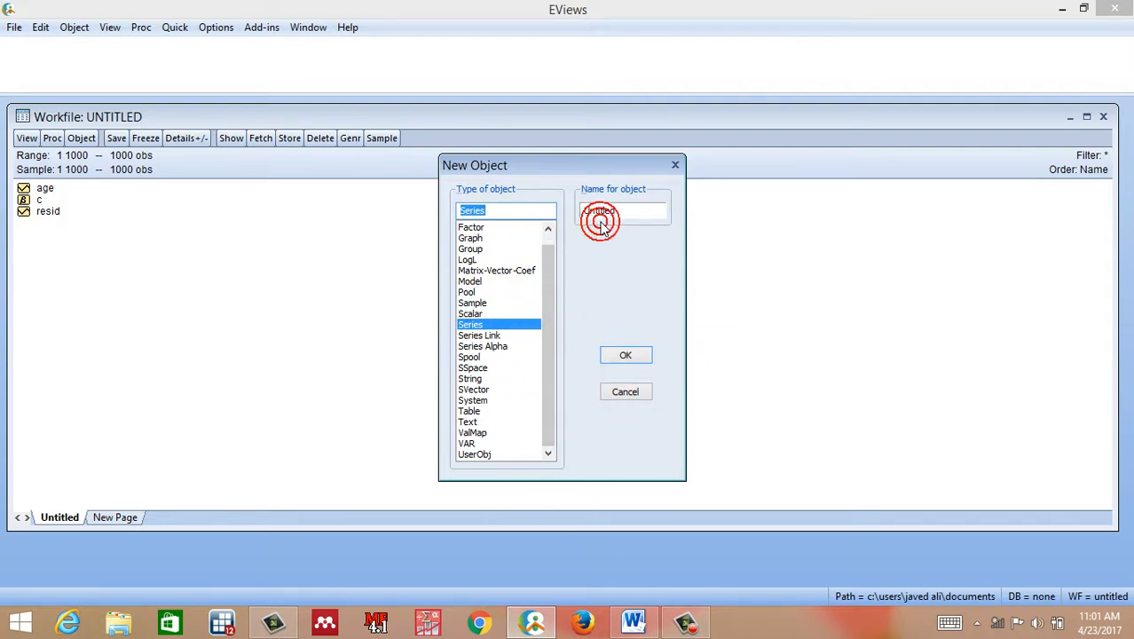
key("BackSpace")
key("BackSpace")
key("BackSpace")
key("BackSpace")
key("BackSpace")
key("BackSpace")
key("BackSpace")
key("BackSpace")
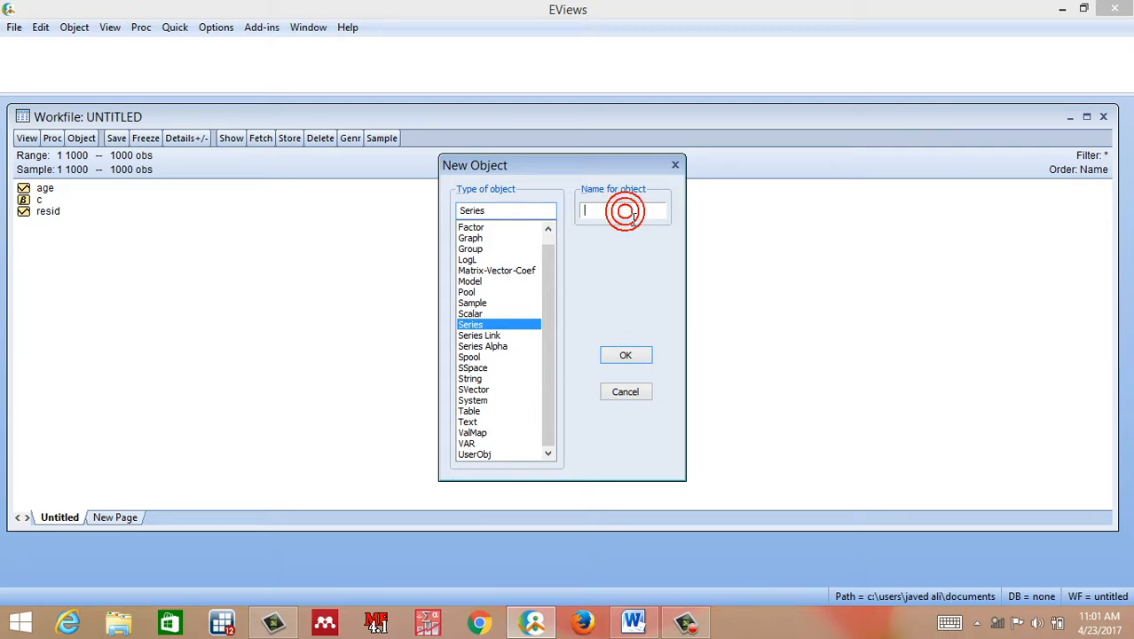
type("s")
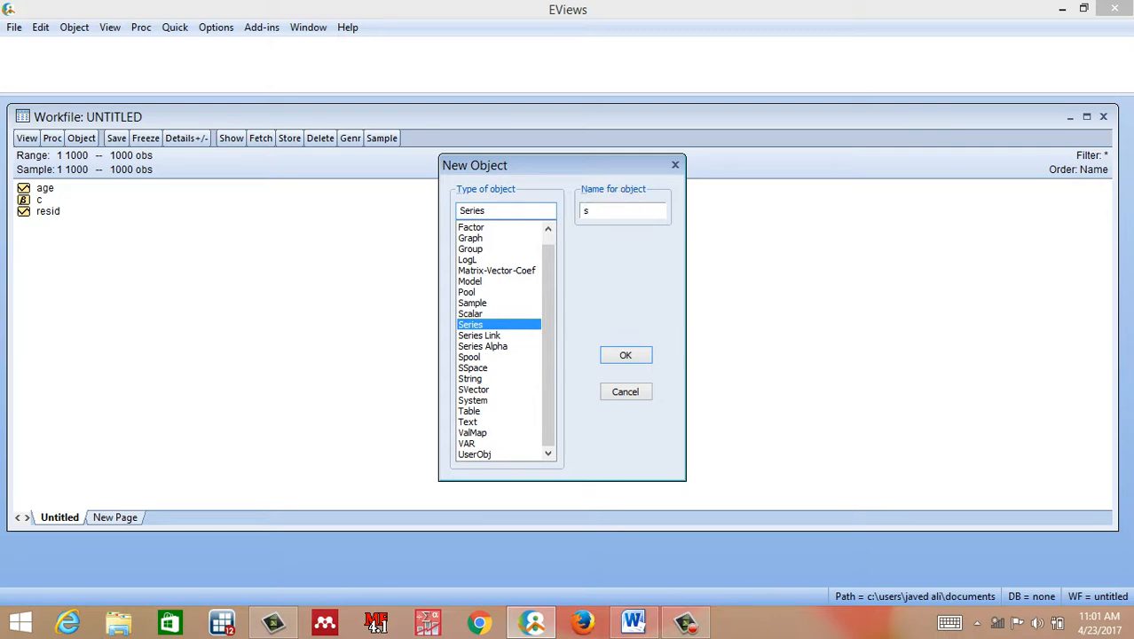
type("atisfaction")
key("BackSpace")
key("BackSpace")
key("BackSpace")
key("BackSpace")
key("BackSpace")
key("BackSpace")
key("BackSpace")
key("BackSpace")
key("BackSpace")
key("BackSpace")
key("BackSpace")
key("BackSpace")
Name the new series income and create it in the workfile
type("icome")
key("BackSpace")
key("BackSpace")
key("BackSpace")
key("BackSpace")
key("BackSpace")
key("BackSpace")
type("income")
left_click(631, 355)
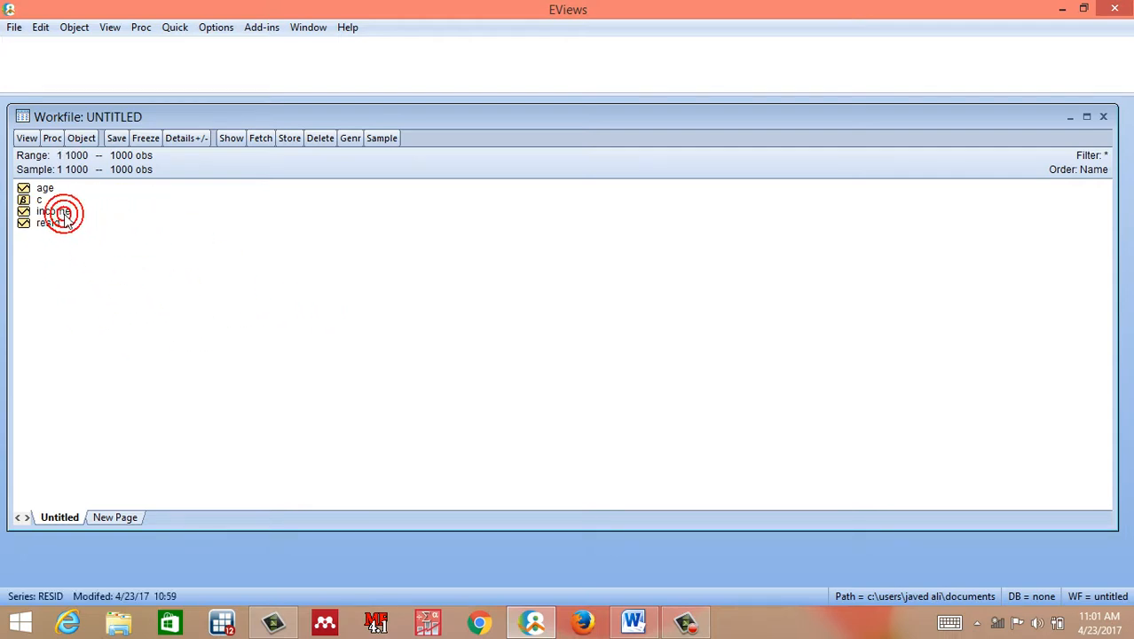
Open the age series in edit mode and enter 24 and 28 for observations 1 and 2
double_click(46, 189)
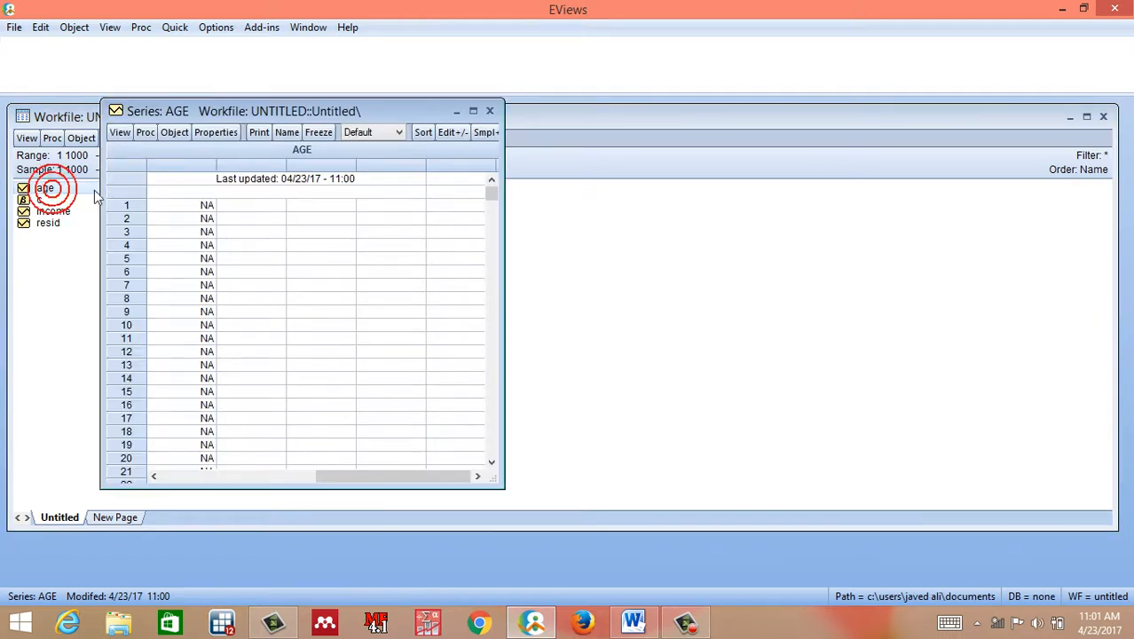
left_click(200, 209)
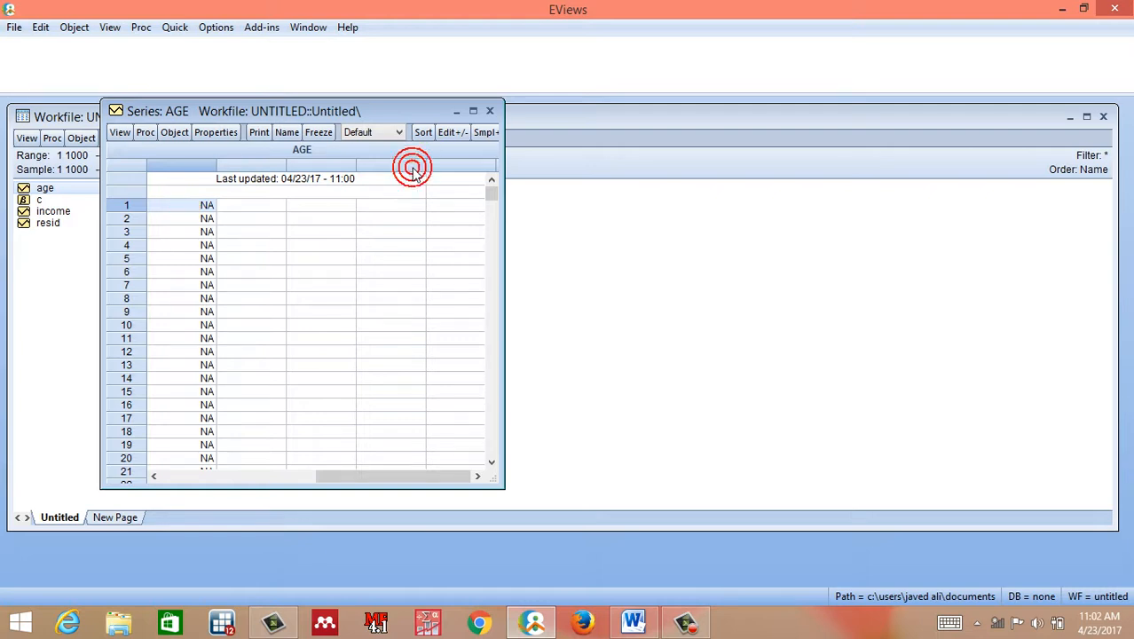
left_click(451, 132)
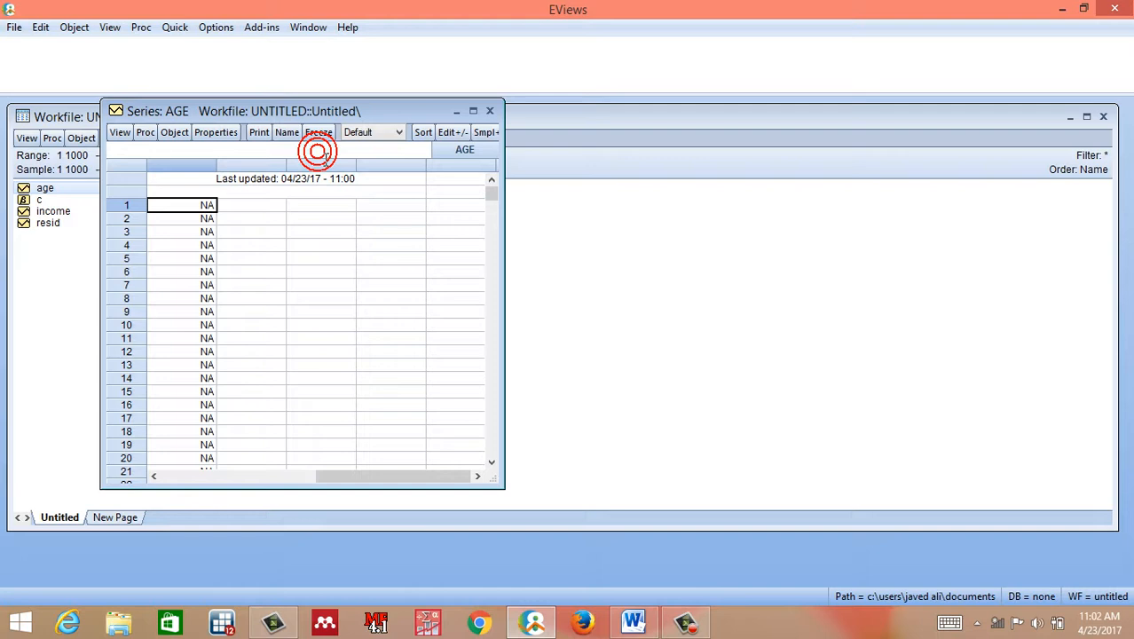
type("24")
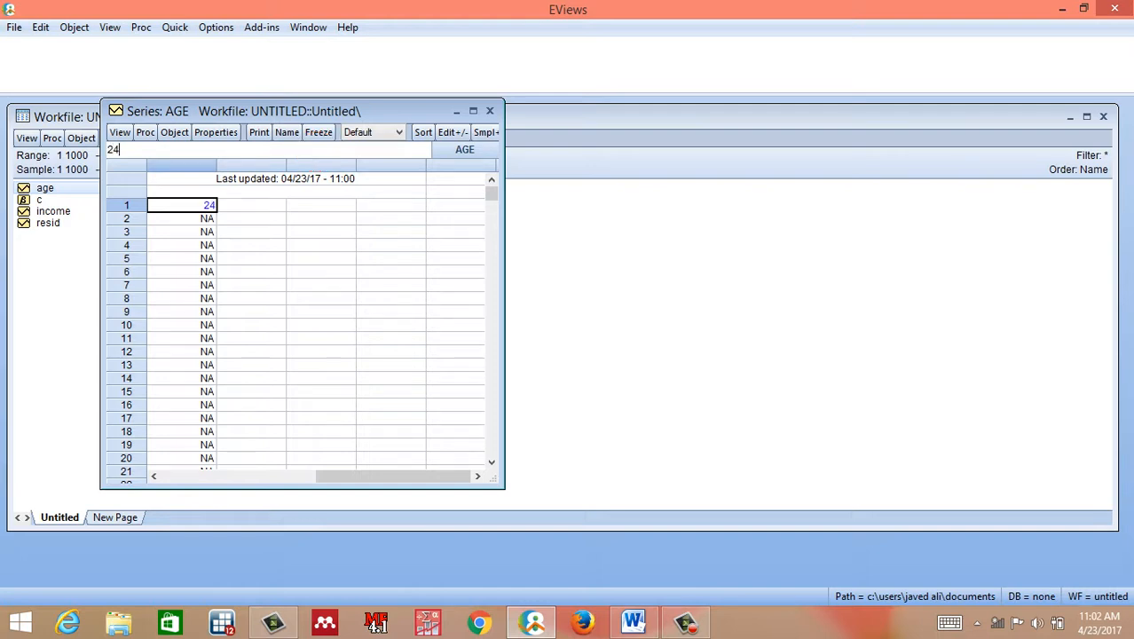
key("Return")
left_click(318, 152)
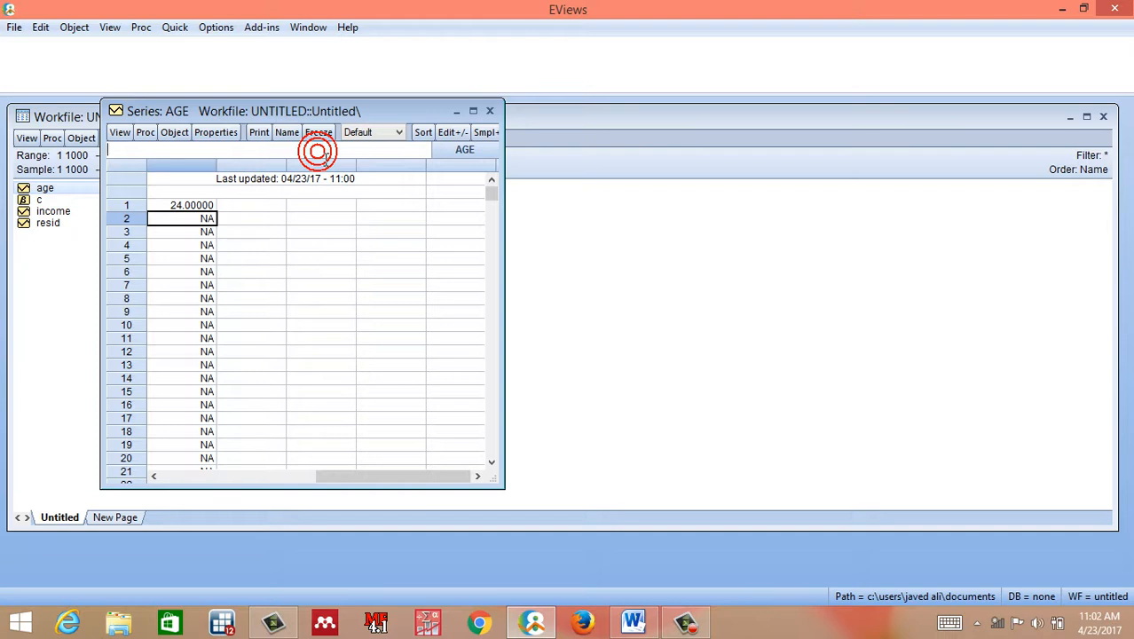
type("28")
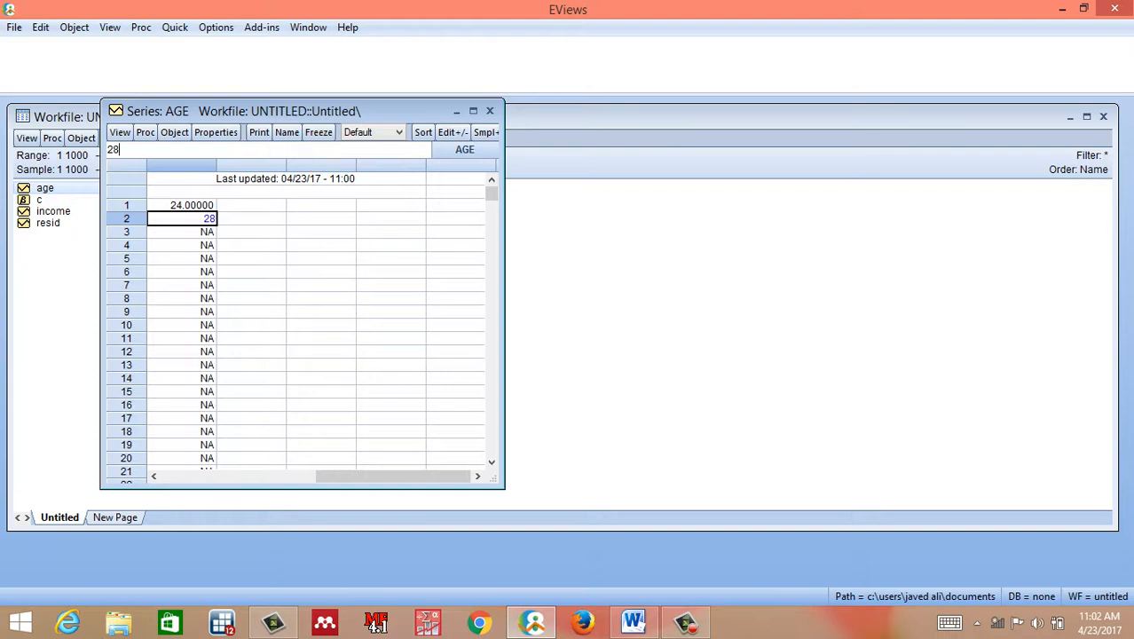
key("Return")
Enter 32 and 34 for observations 3 and 4 of the age series
left_click(318, 150)
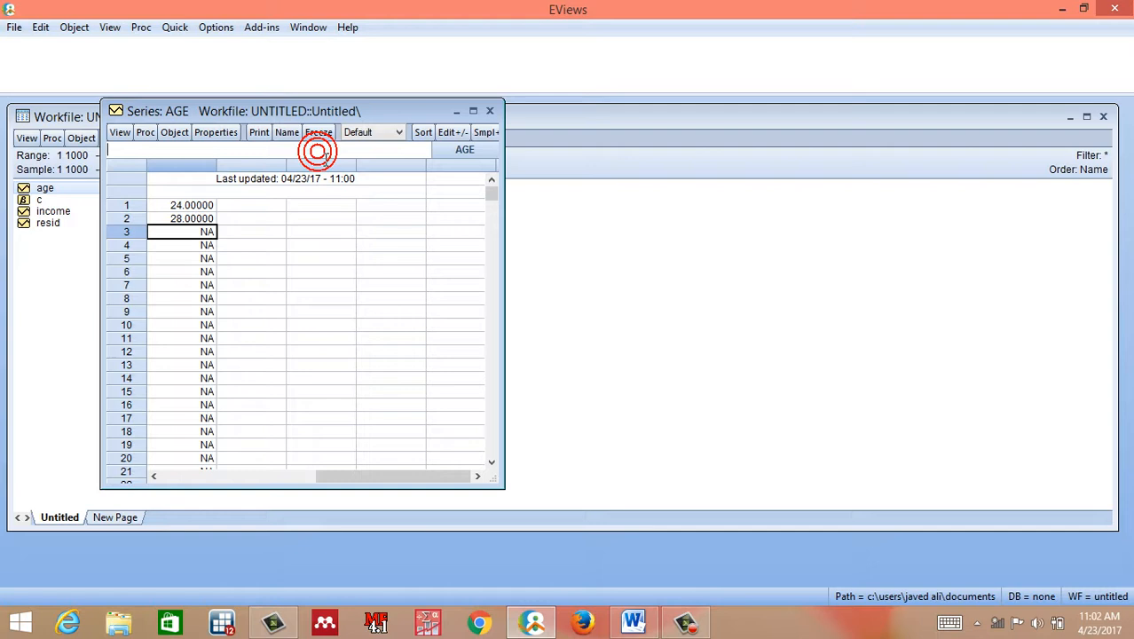
type("32")
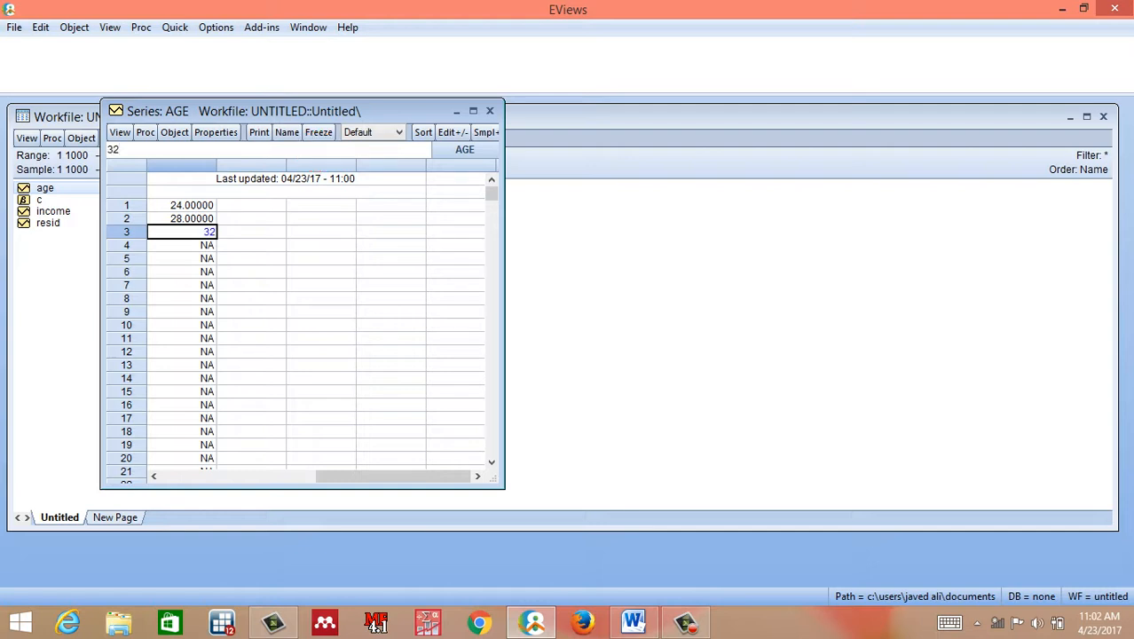
key("Return")
left_click(318, 151)
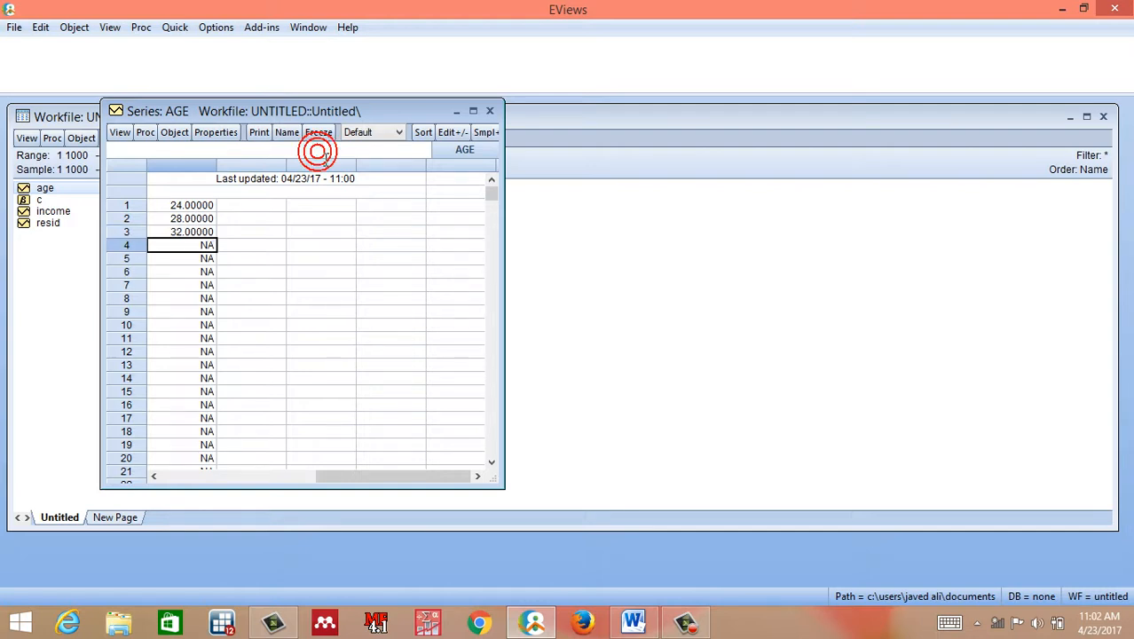
type("34")
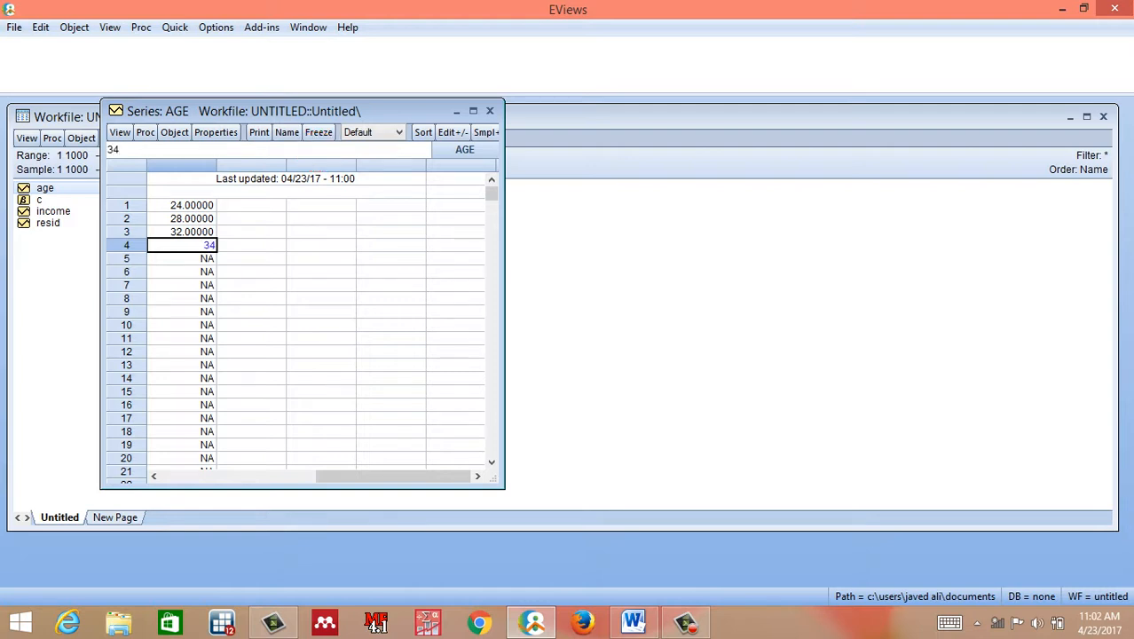
key("Return")
left_click(317, 151)
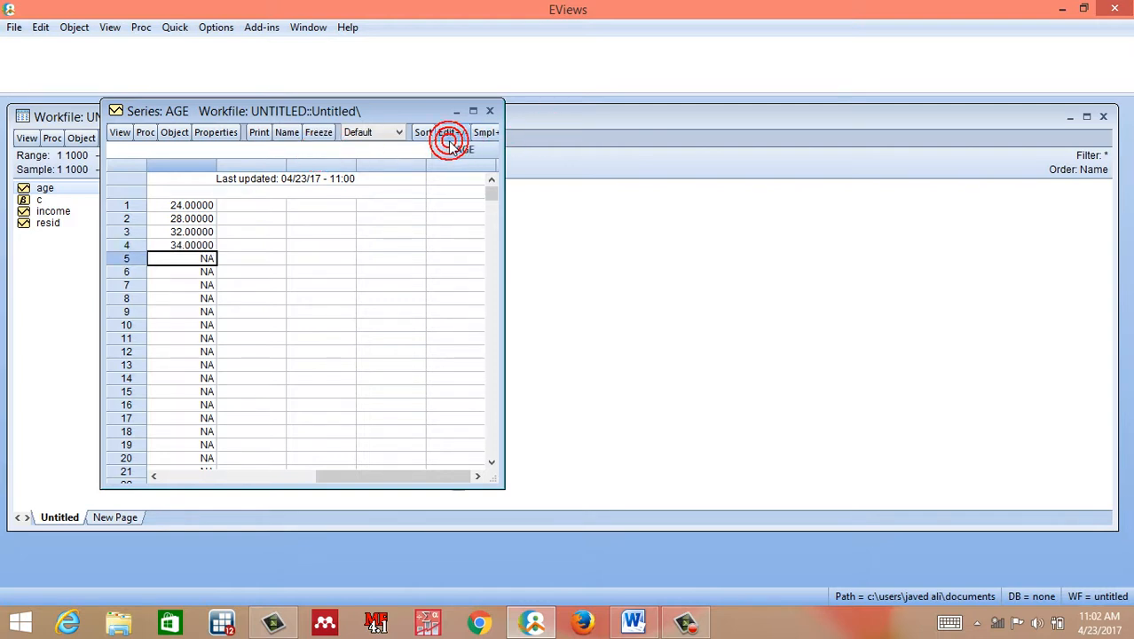
Turn off edit mode for the age series and close its spreadsheet
left_click(455, 131)
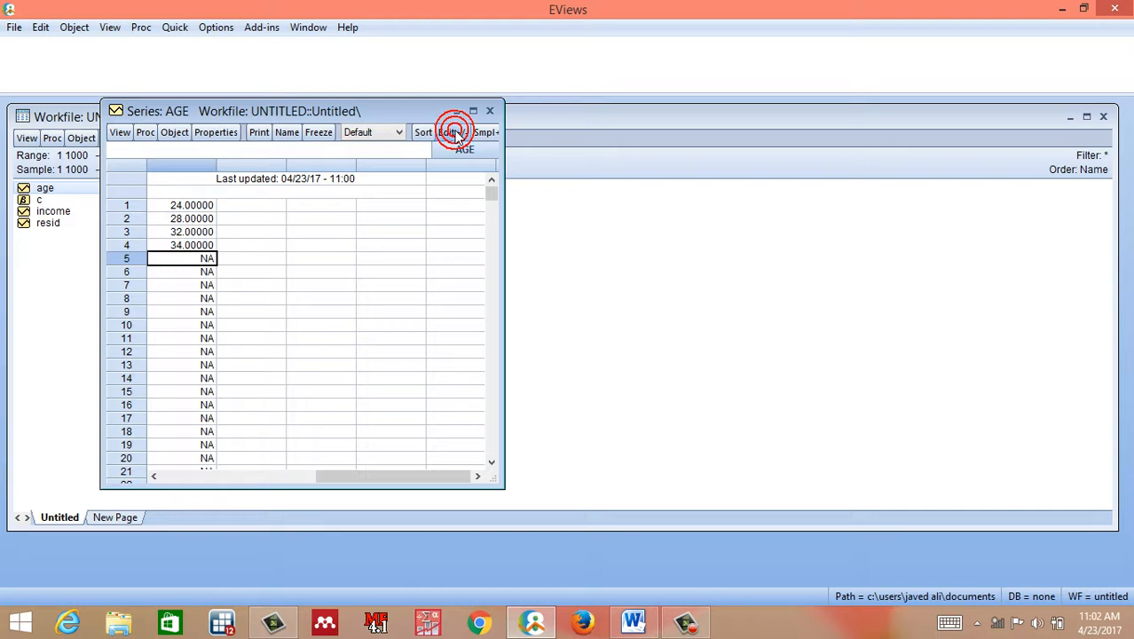
left_click(455, 133)
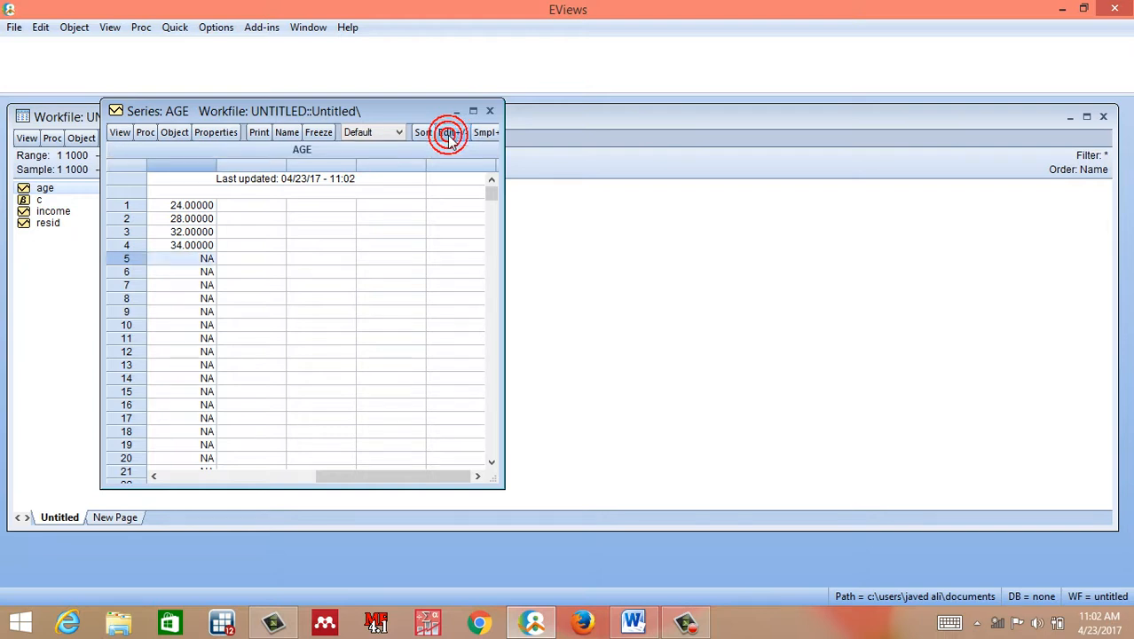
left_click(490, 108)
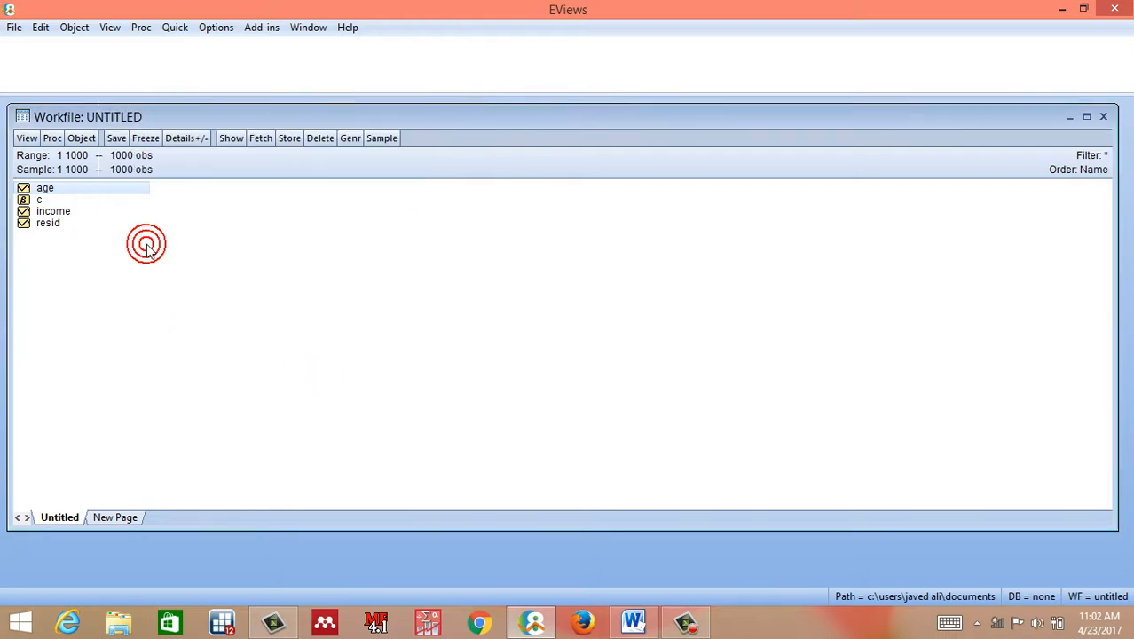
Open the income series in edit mode and enter 200 and 3000 for observations 1 and 2
double_click(57, 213)
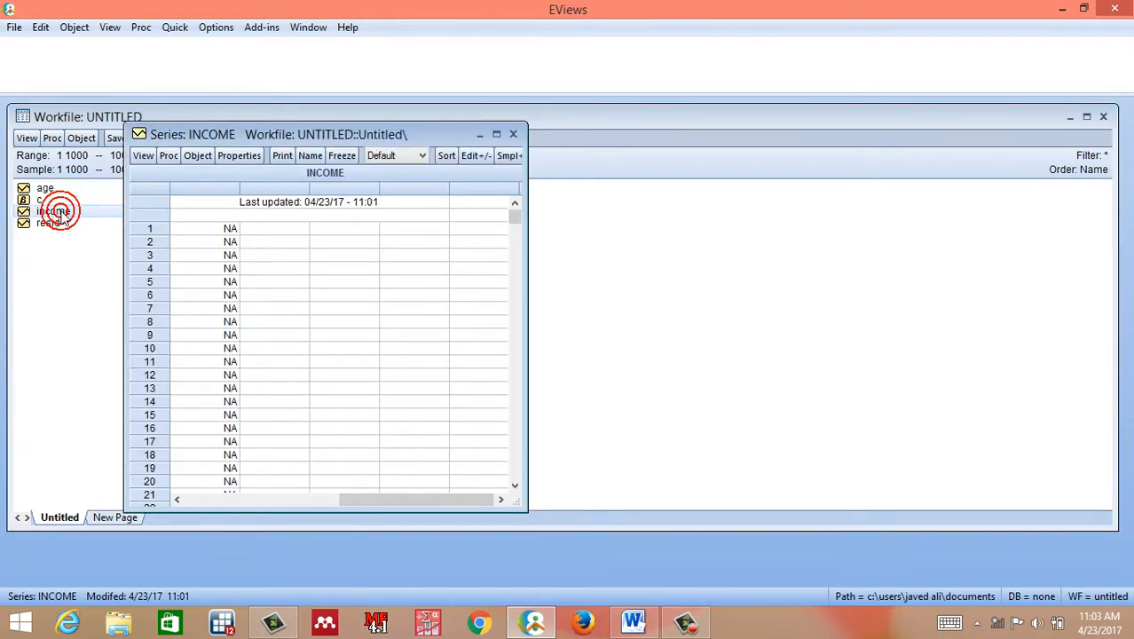
left_click(513, 134)
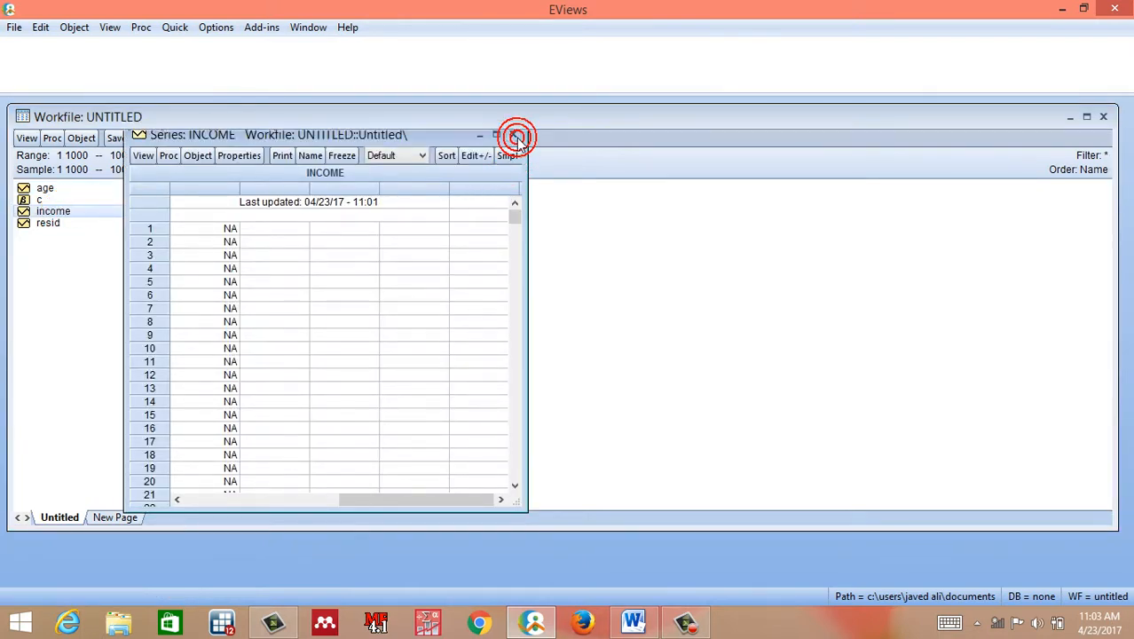
right_click(86, 218)
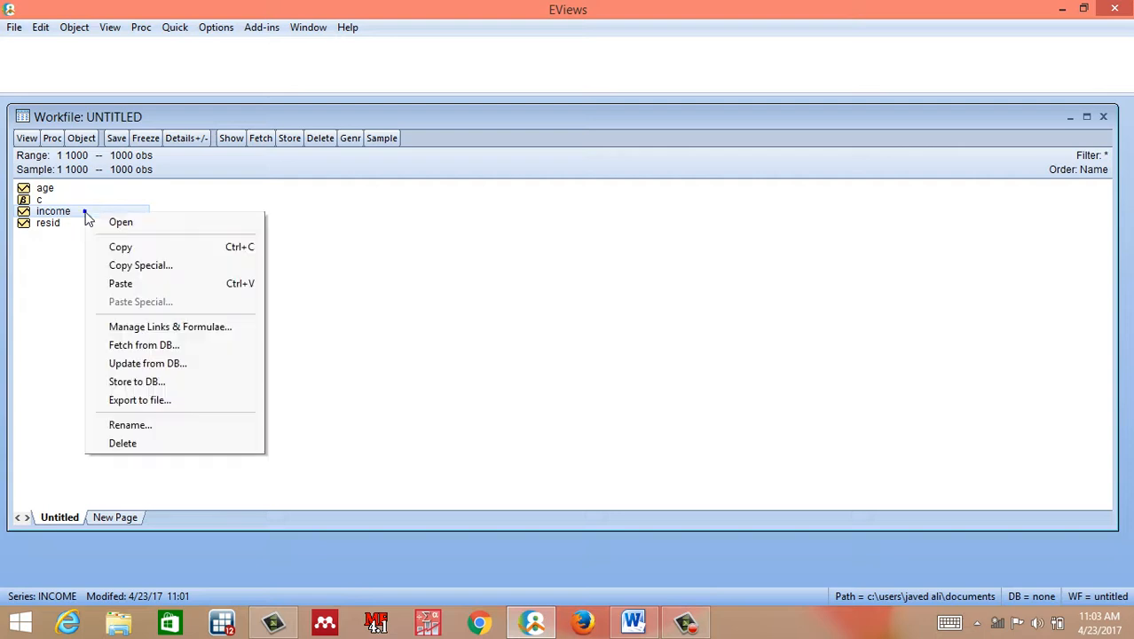
left_click(115, 222)
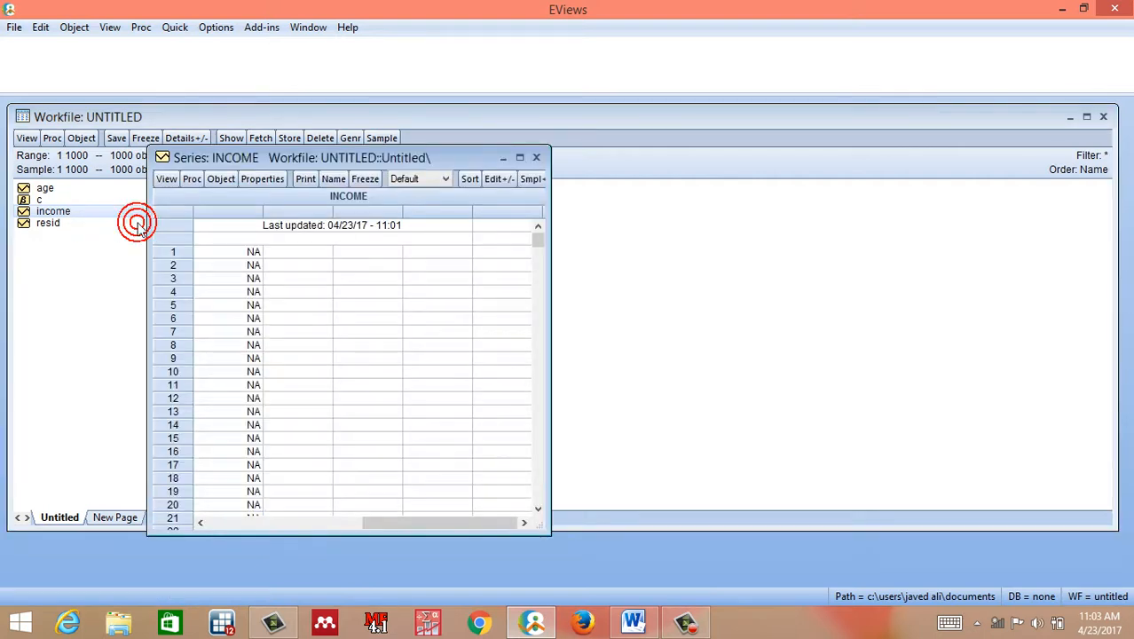
left_click(250, 253)
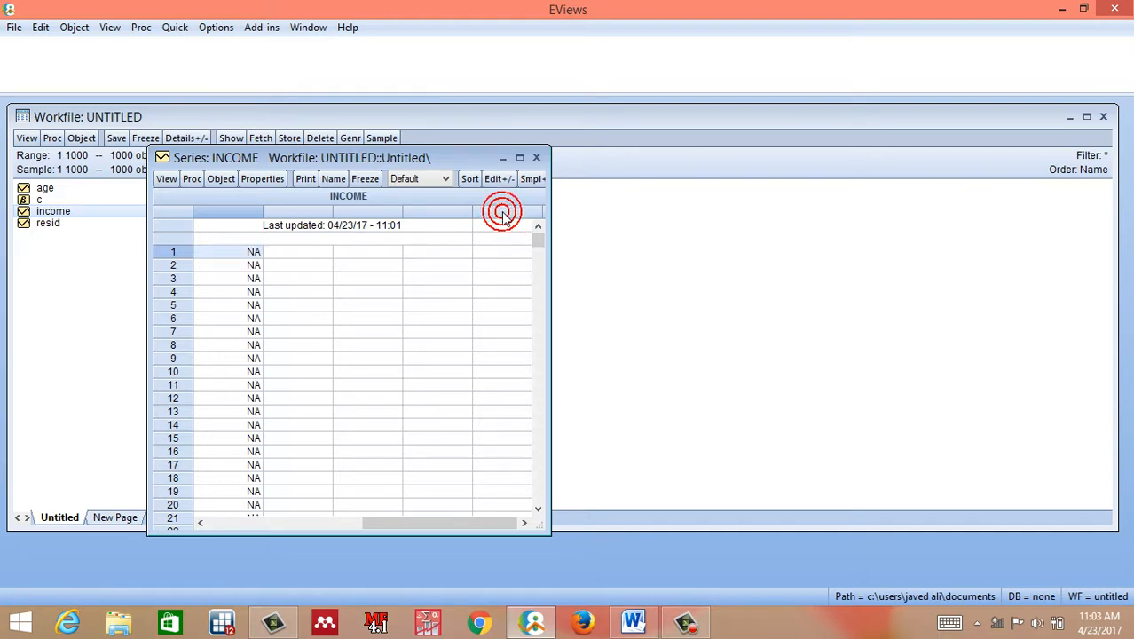
left_click(495, 180)
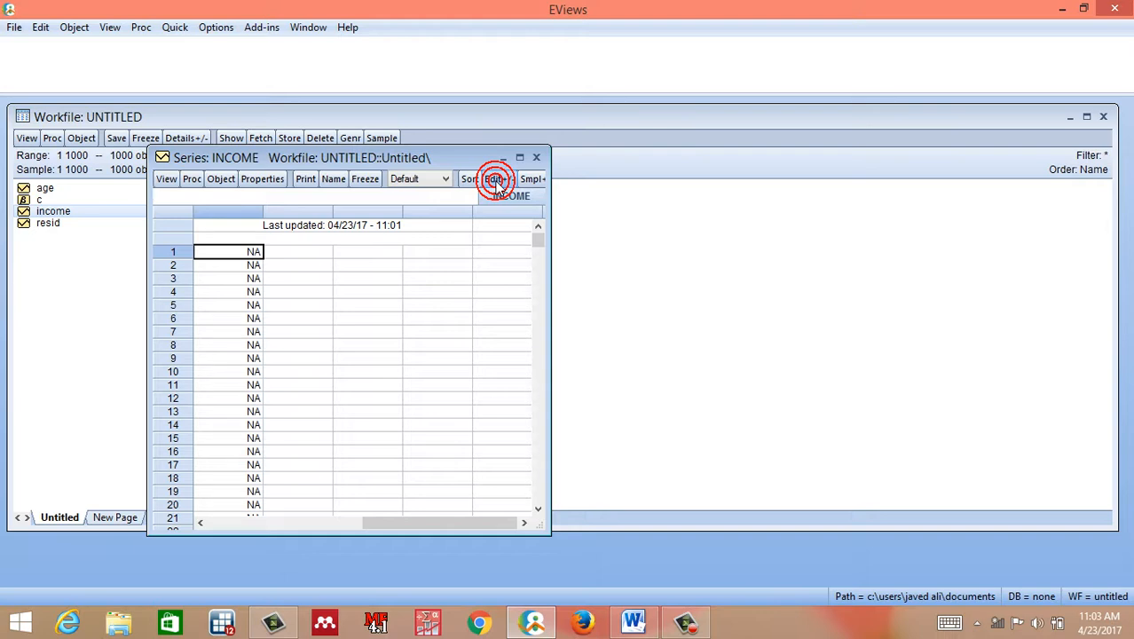
type("2000")
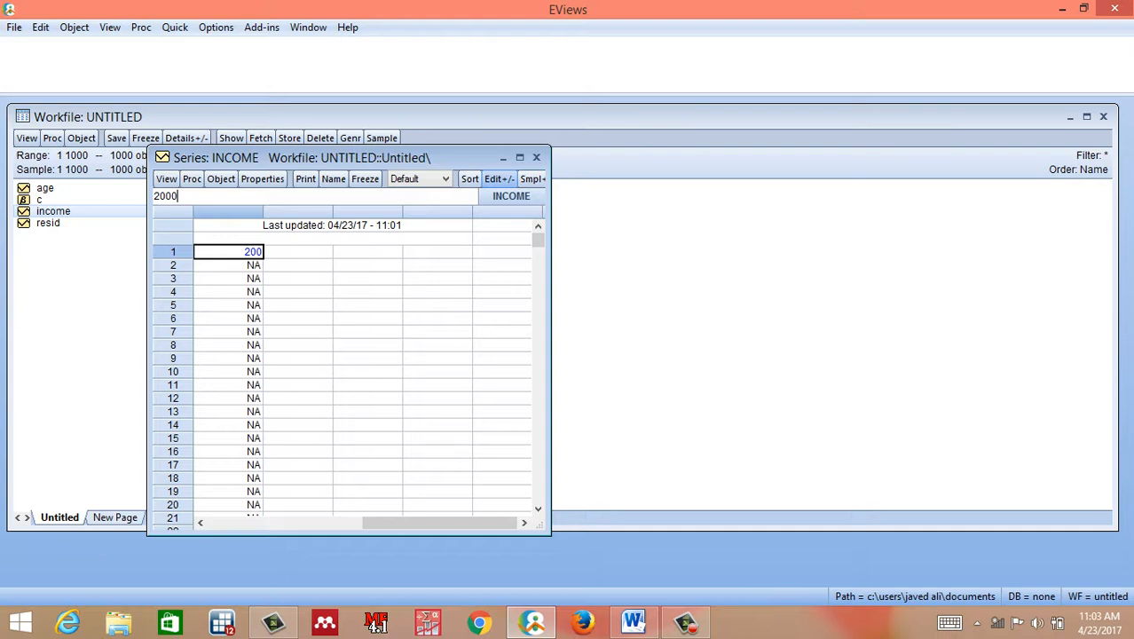
key("BackSpace")
key("Return")
left_click(495, 181)
type("3000")
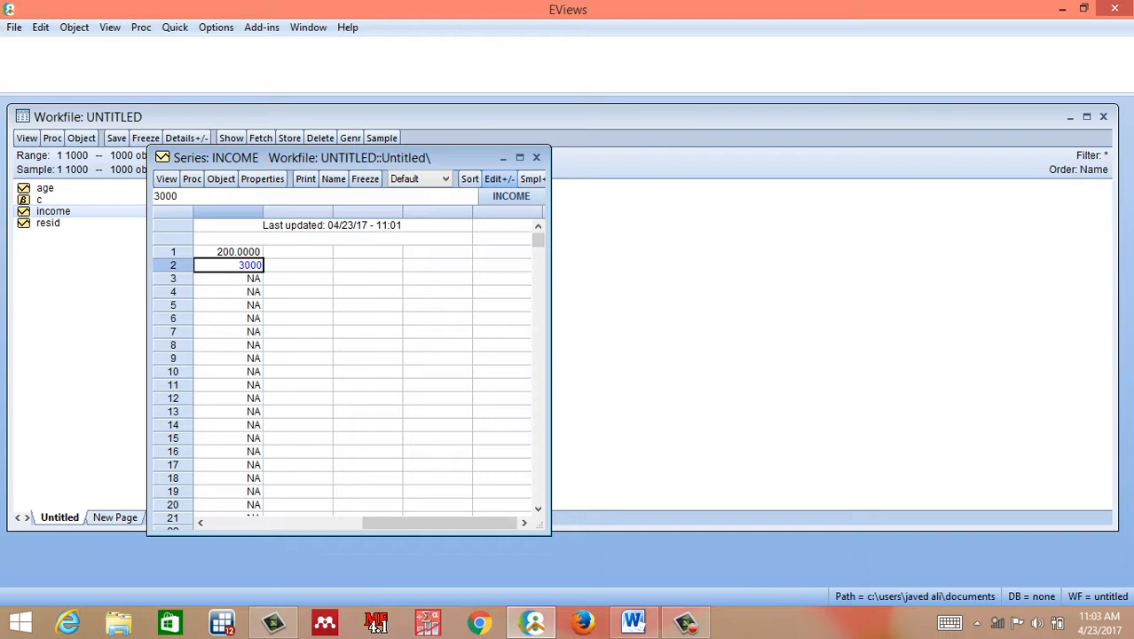
key("Return")
Enter 4000 and 50000 for observations 3 and 4 of the income series
type("4000")
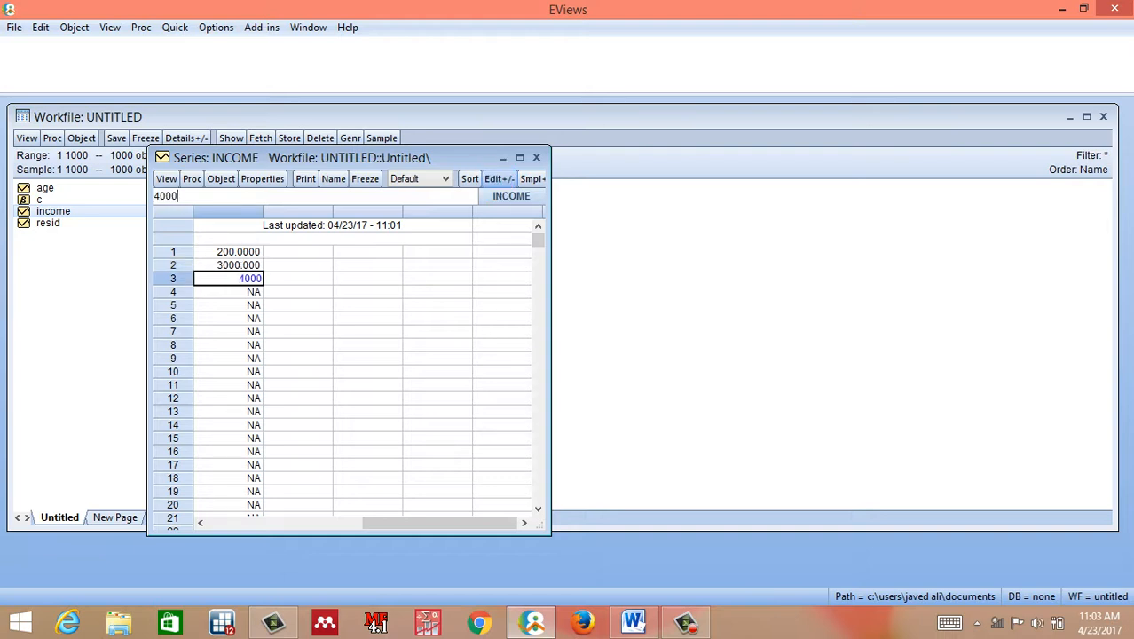
key("Return")
left_click(495, 181)
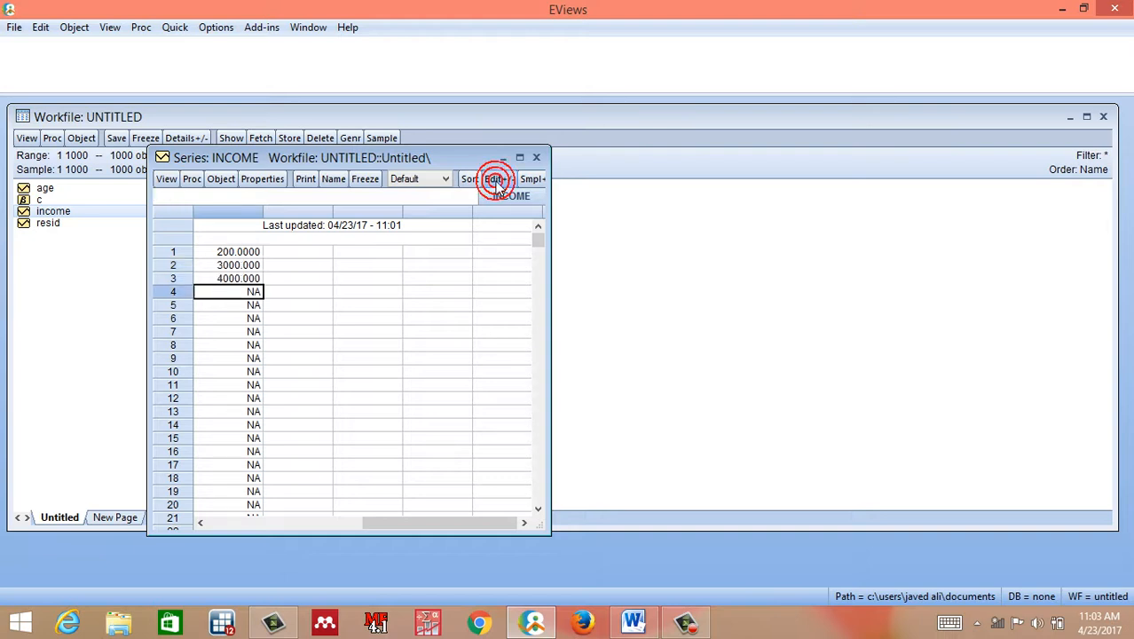
type("50000")
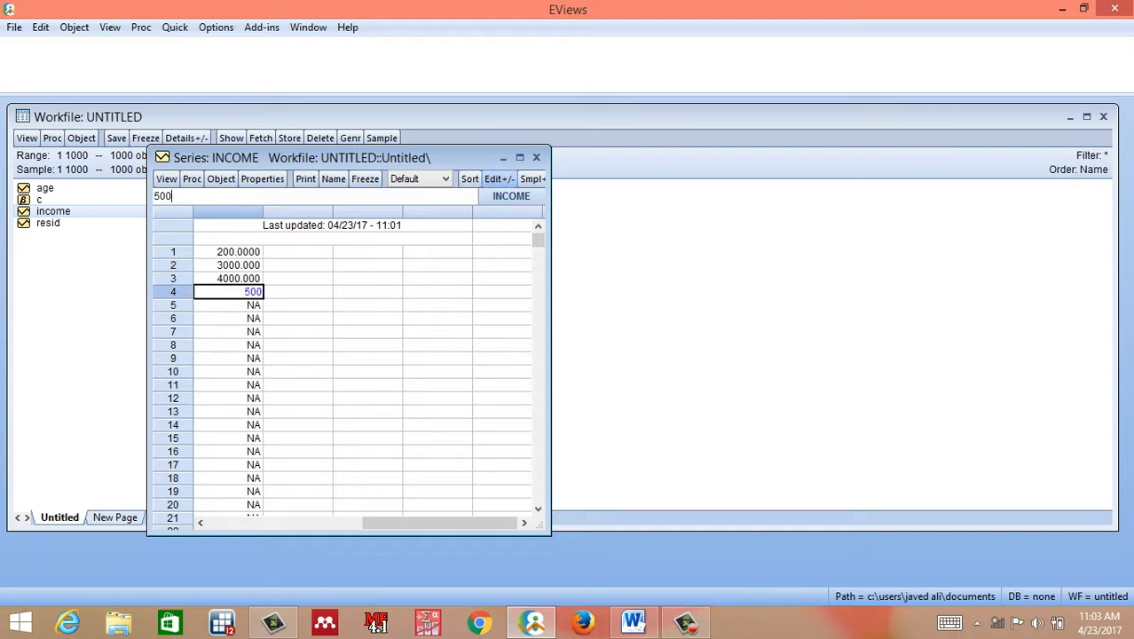
key("Return")
left_click(497, 181)
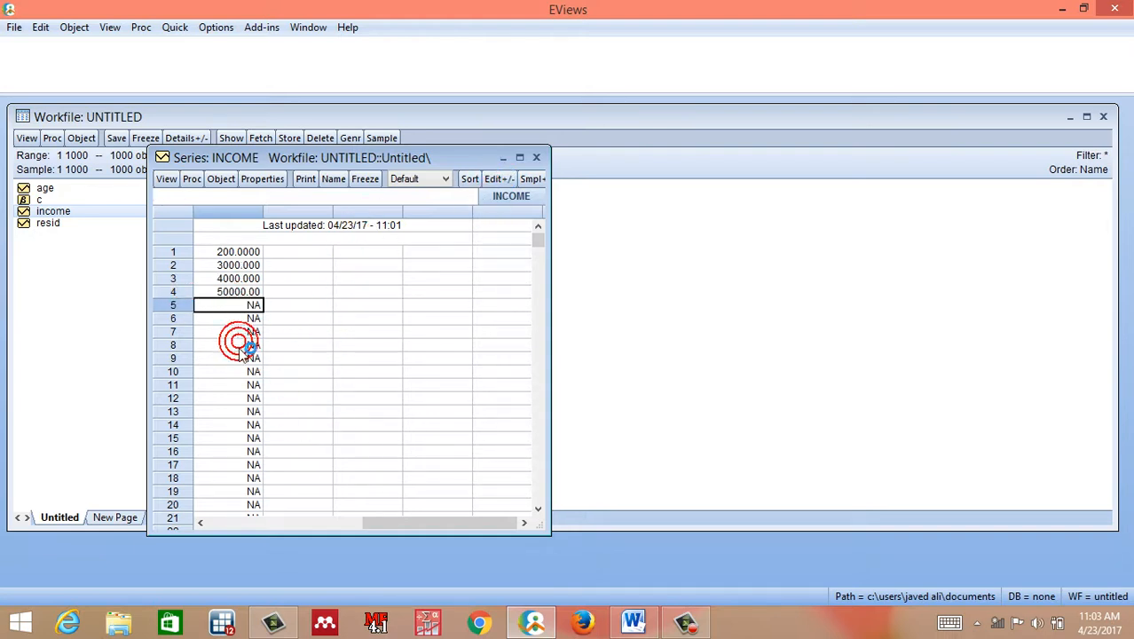
left_click(256, 278)
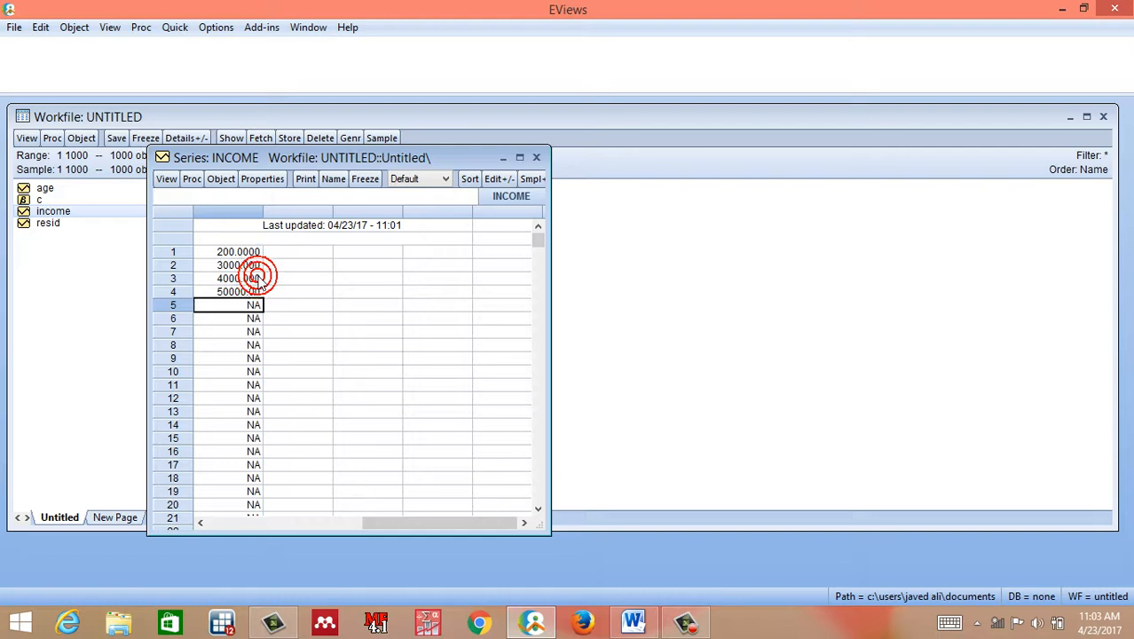
Turn off edit mode for the income series and close its spreadsheet
left_click(499, 180)
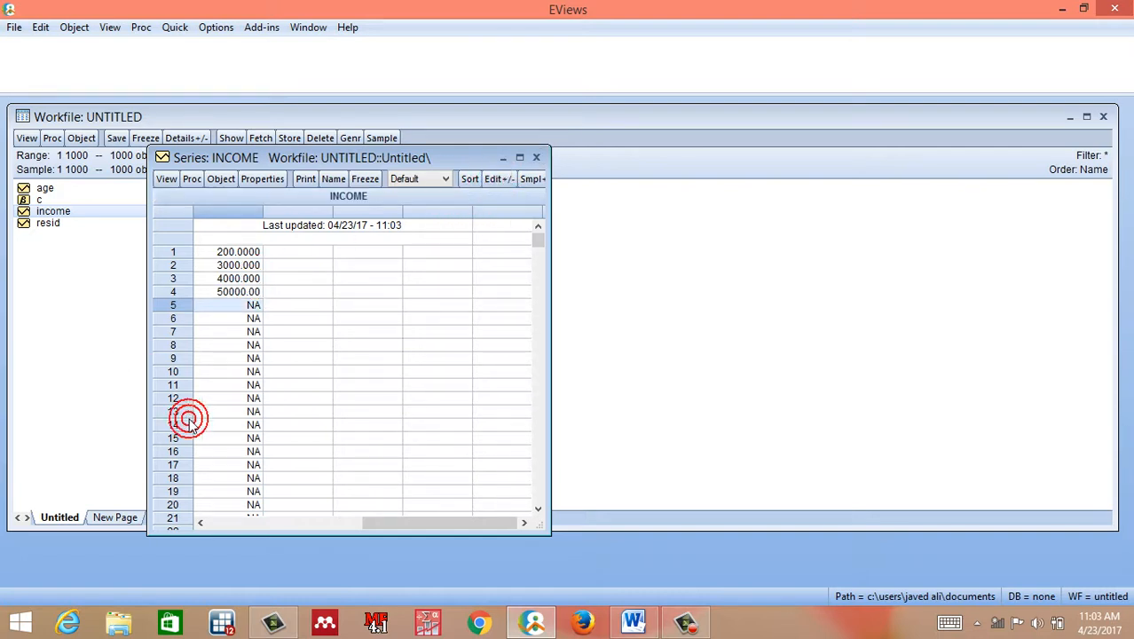
left_click(537, 158)
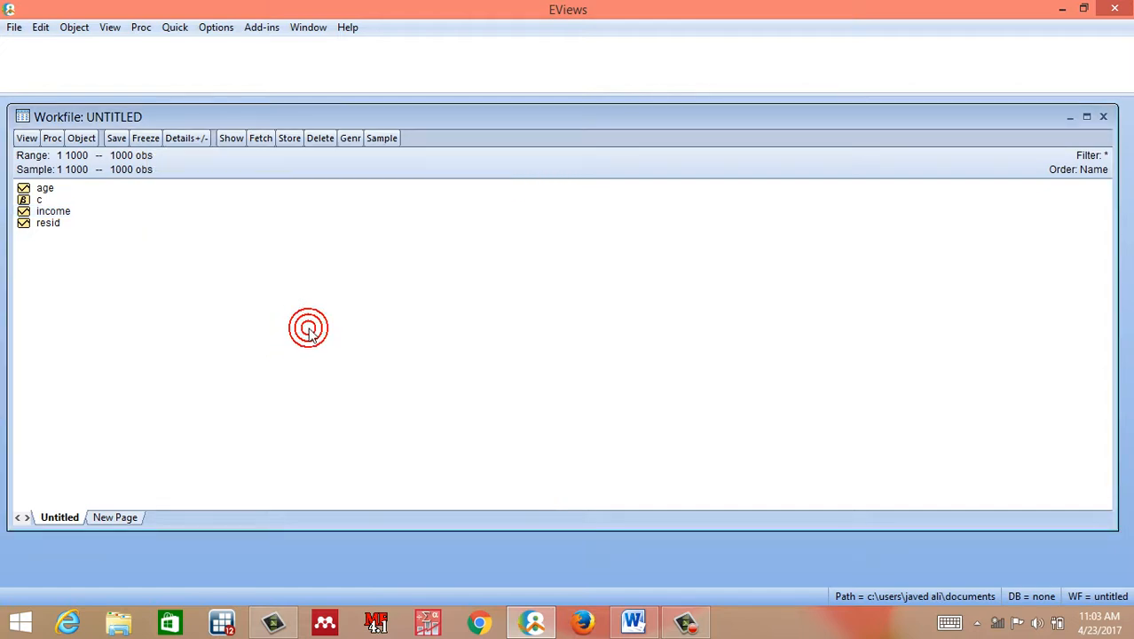
Start saving the workfile, choose the Desktop as location and name the file "income and age data"
left_click(16, 28)
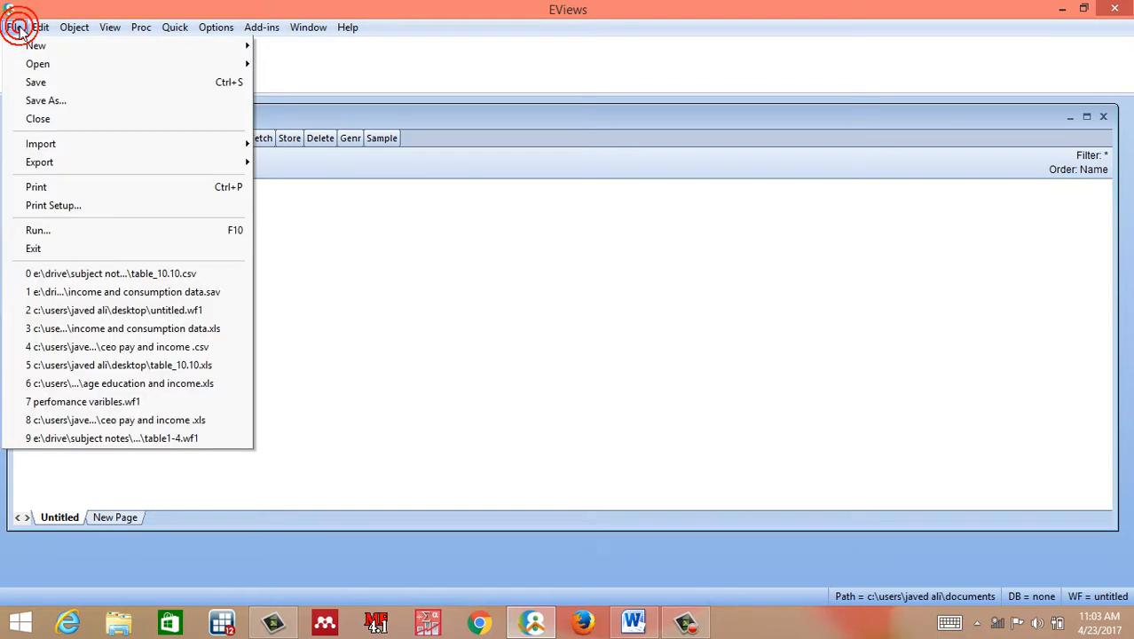
left_click(41, 82)
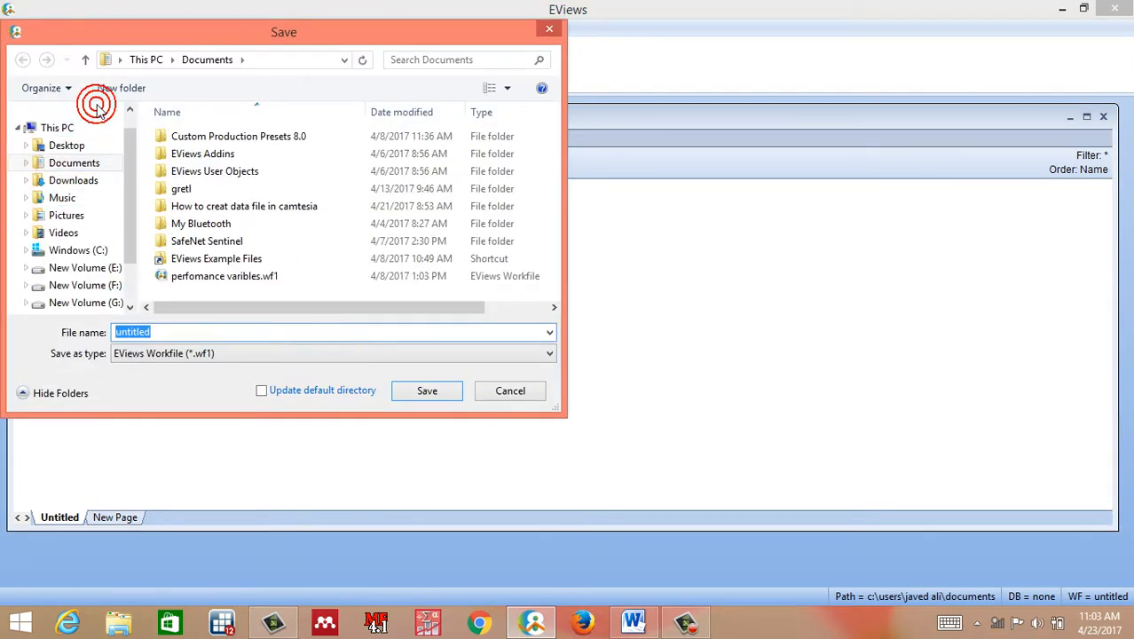
left_click(129, 117)
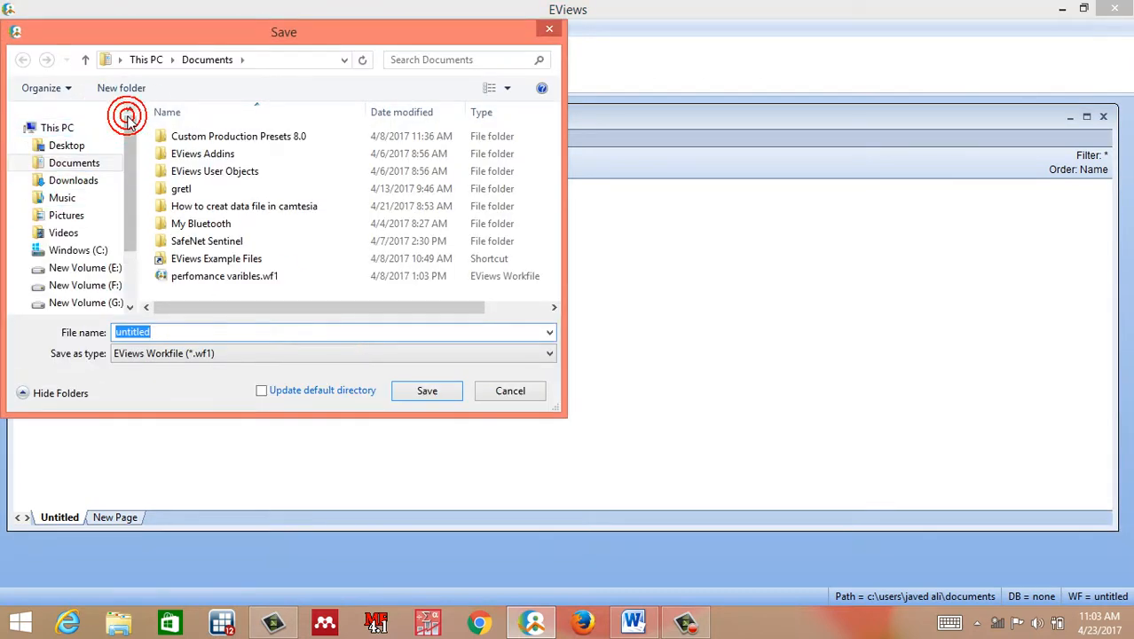
left_click(80, 169)
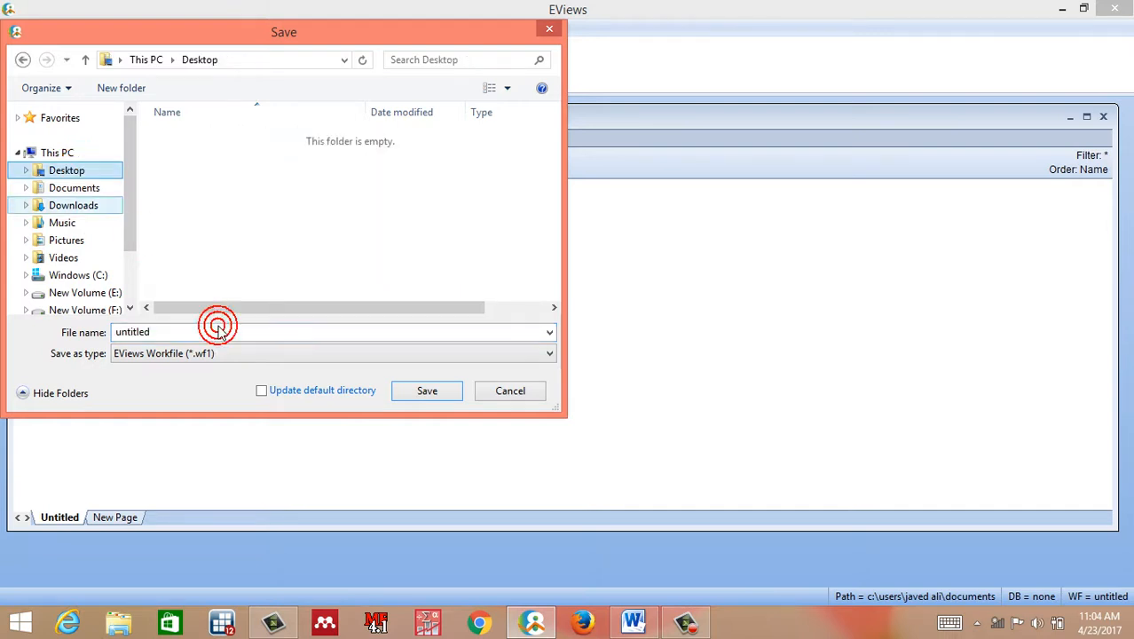
left_click(267, 334)
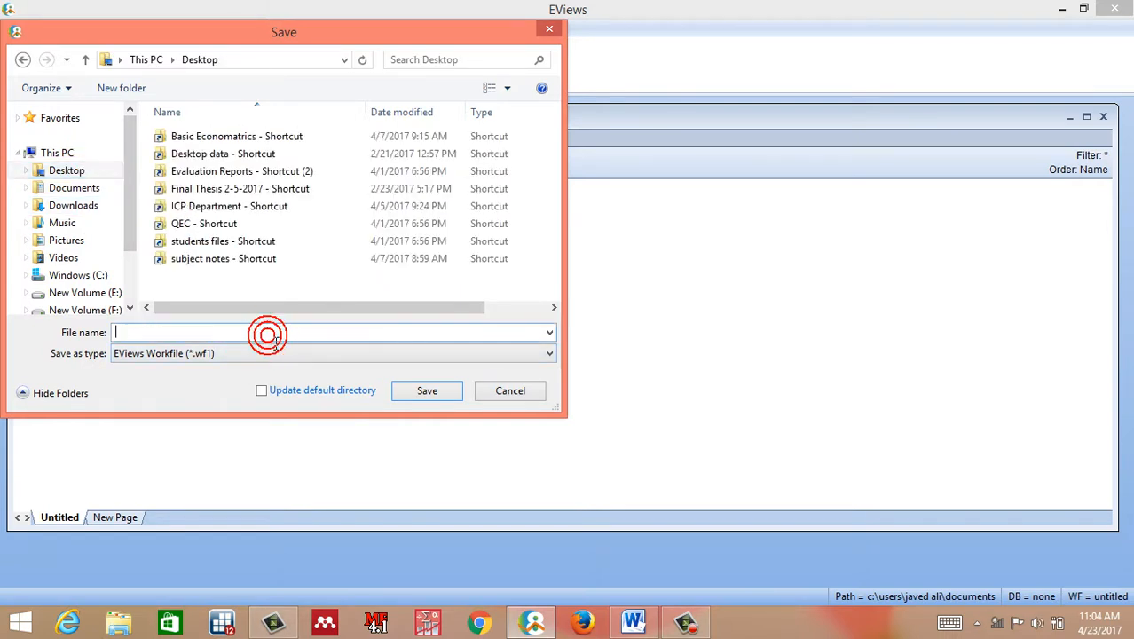
type("income anf")
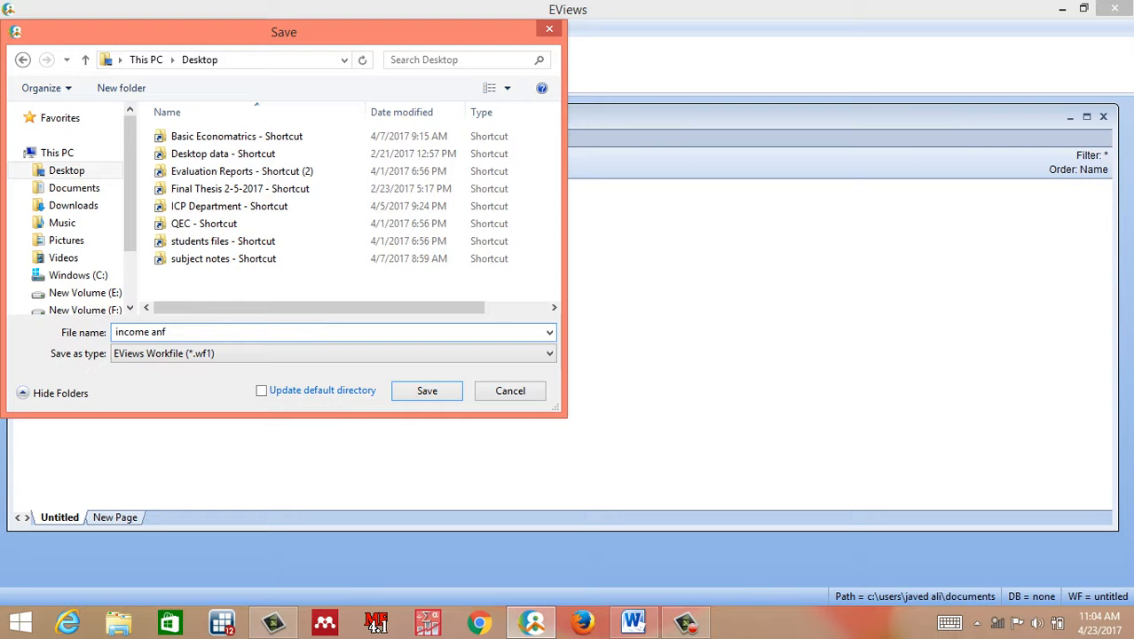
key("BackSpace")
type("d age data")
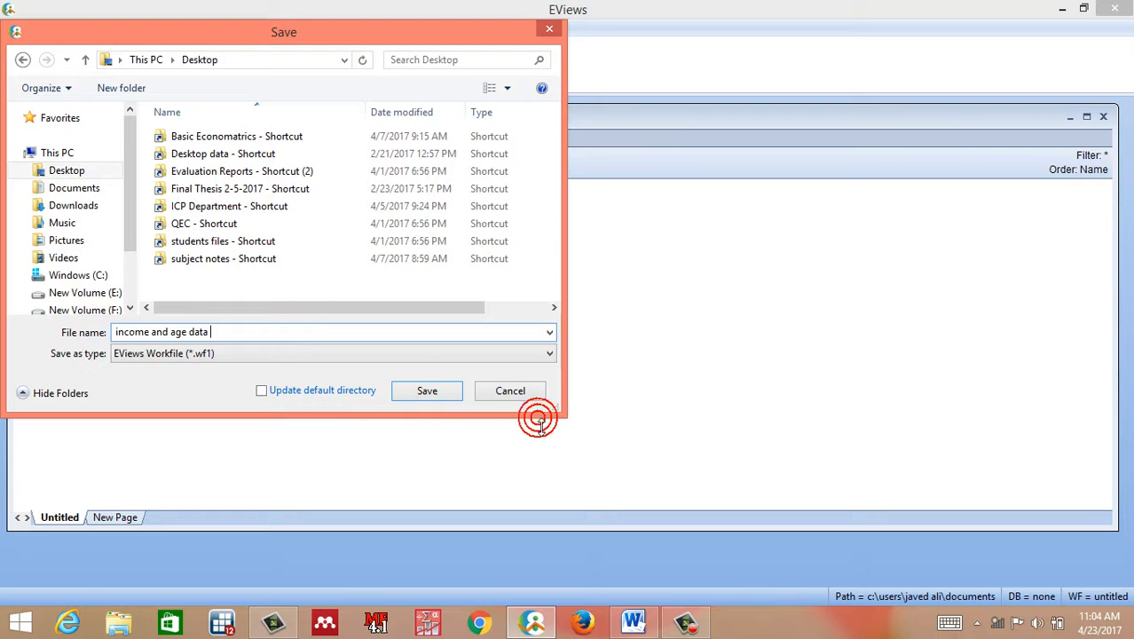
Save the workfile in the "data for 2nd class" folder inside Basic Economatrics, using double precision series storage
double_click(237, 139)
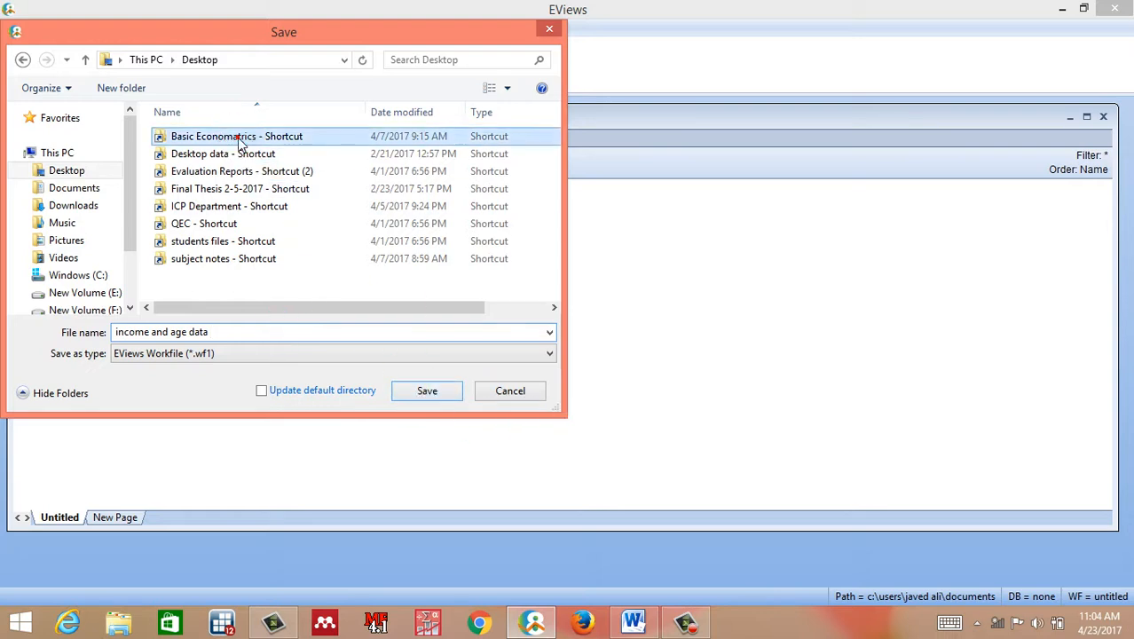
left_click(238, 140)
double_click(240, 140)
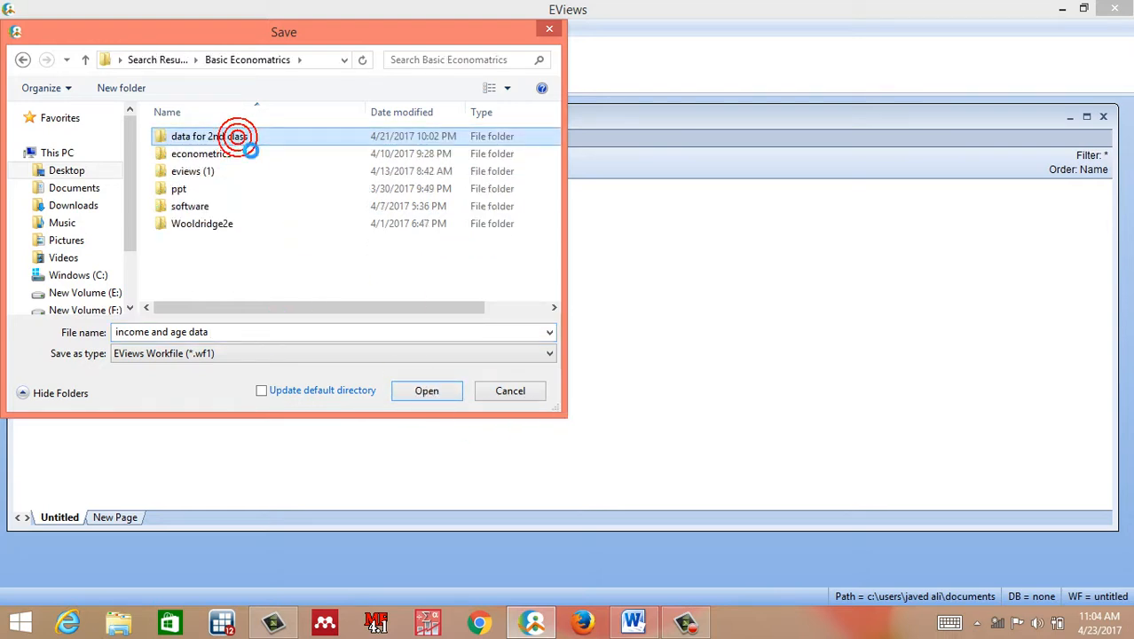
left_click(371, 339)
left_click(435, 395)
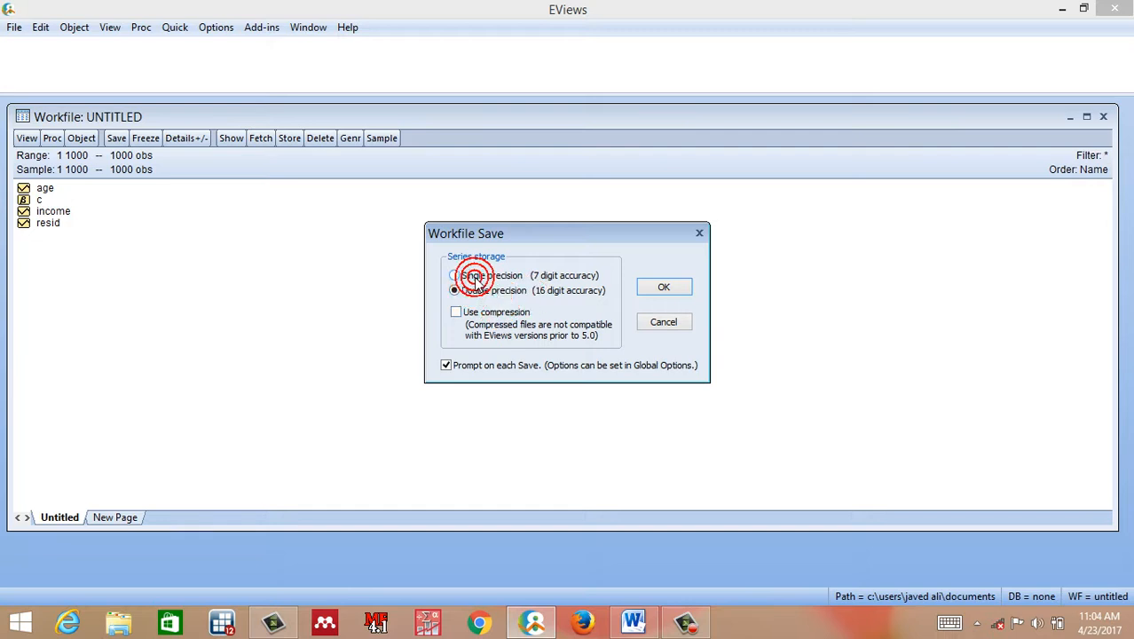
left_click(661, 286)
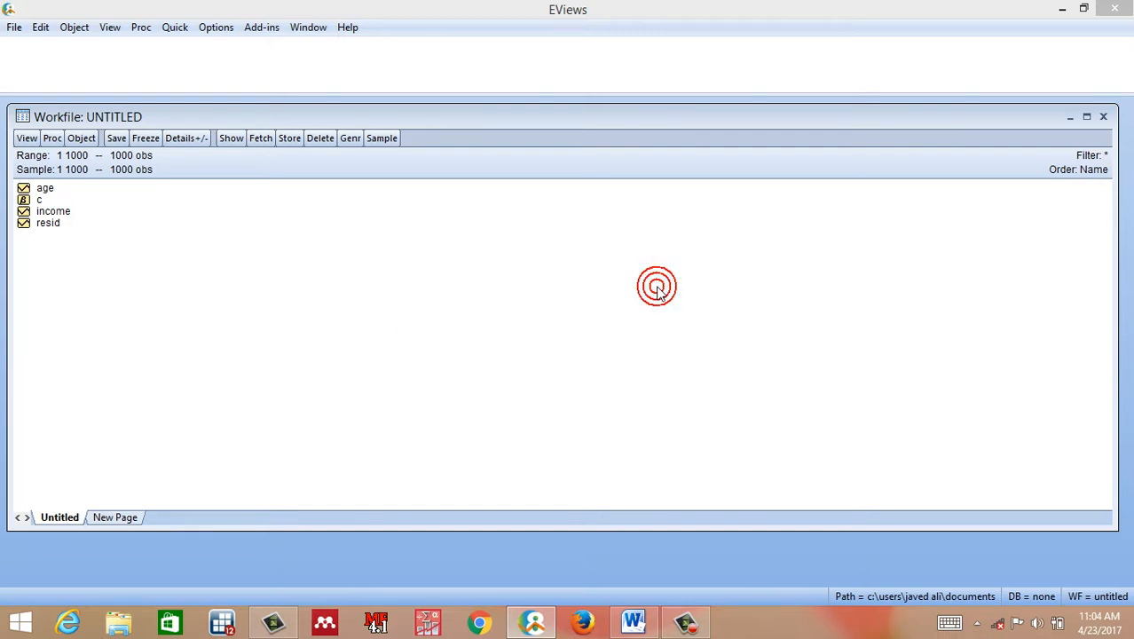
Close the saved workfile and exit EViews
left_click(1103, 117)
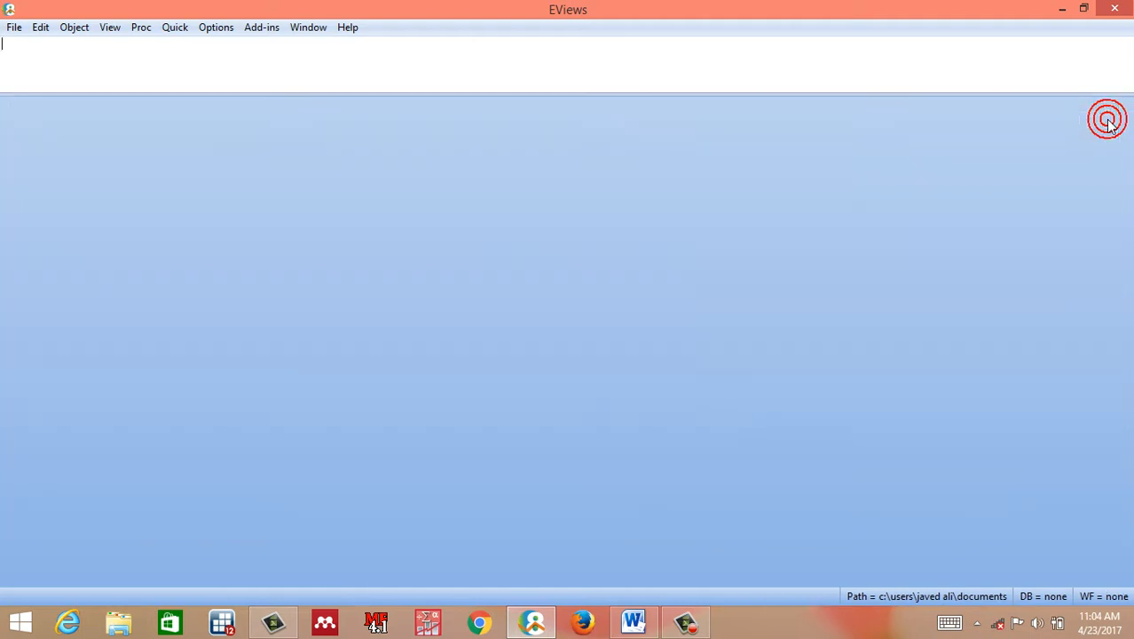
left_click(1114, 8)
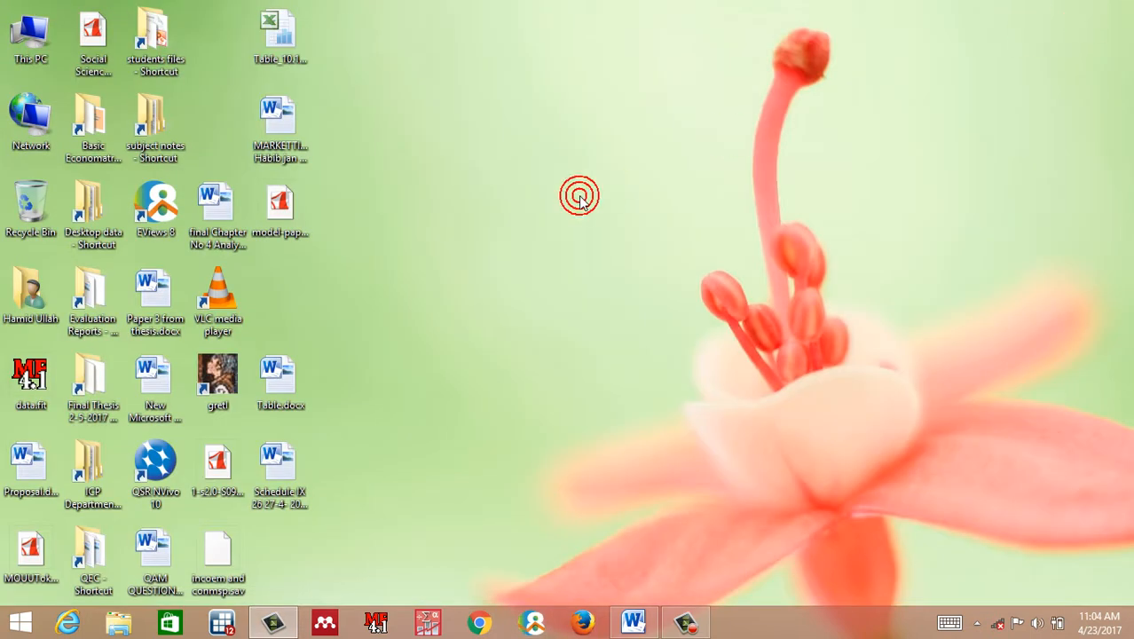
Open "income and age data.WF1" from the "data for 2nd class" folder via the Basic Economatrics desktop shortcut
double_click(97, 111)
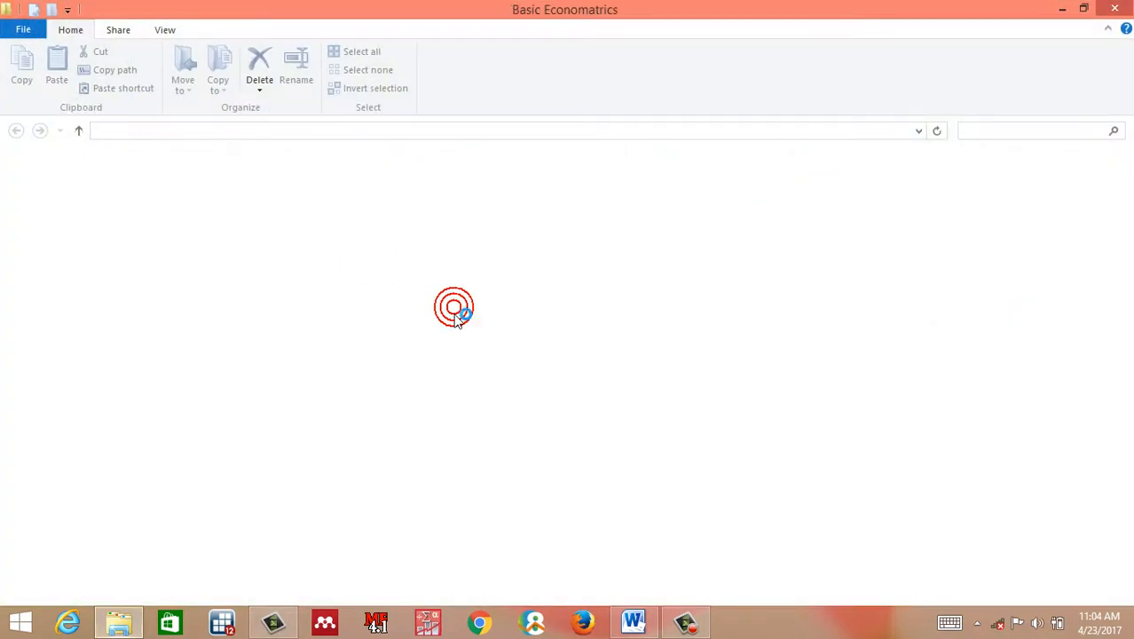
left_click(284, 188)
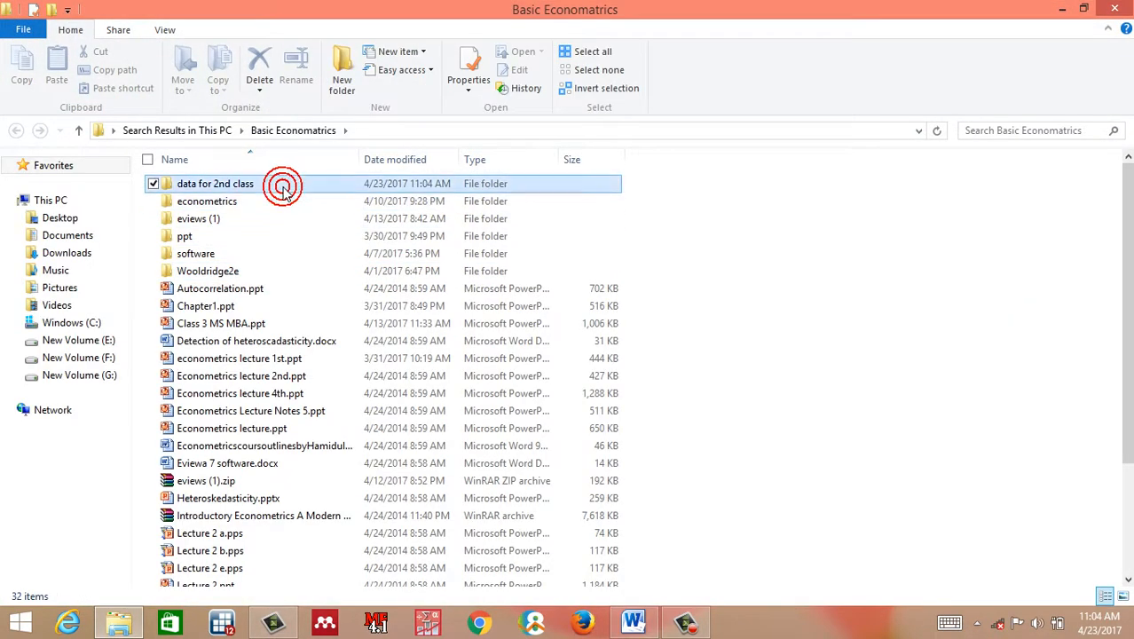
double_click(282, 188)
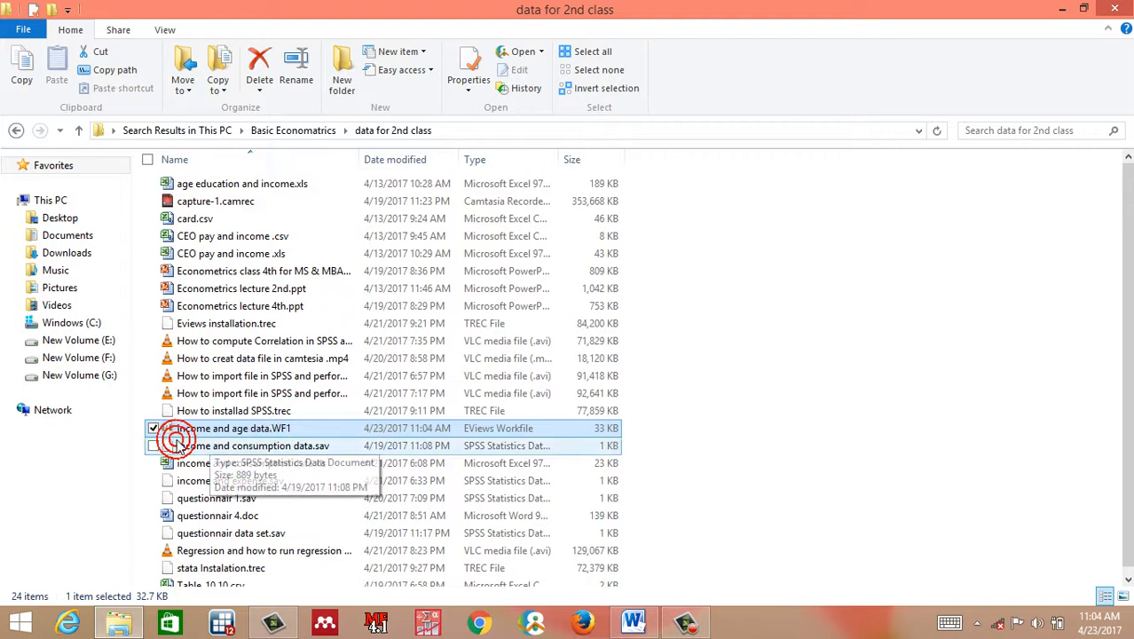
double_click(298, 431)
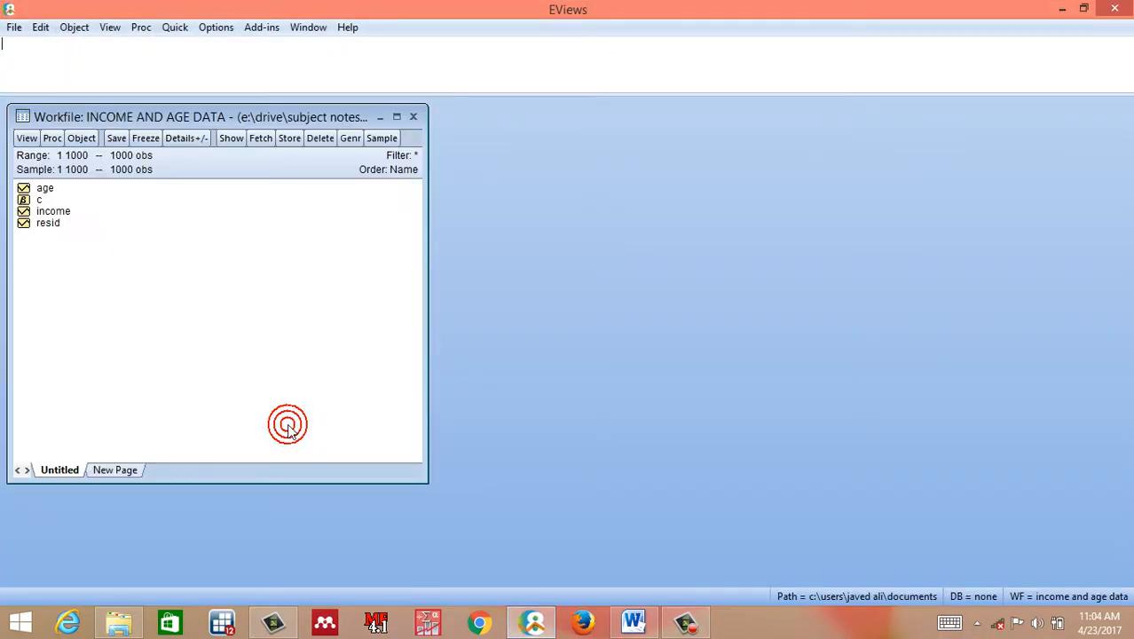
Check the stored observations of the income series and the age series, closing each spreadsheet after viewing
double_click(59, 213)
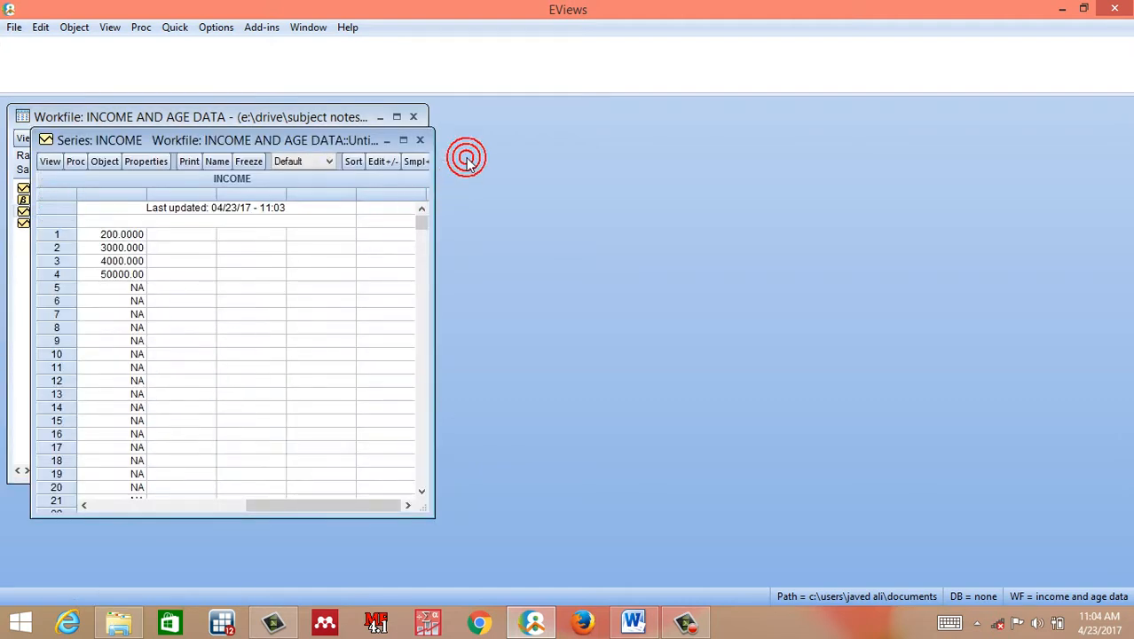
left_click(418, 143)
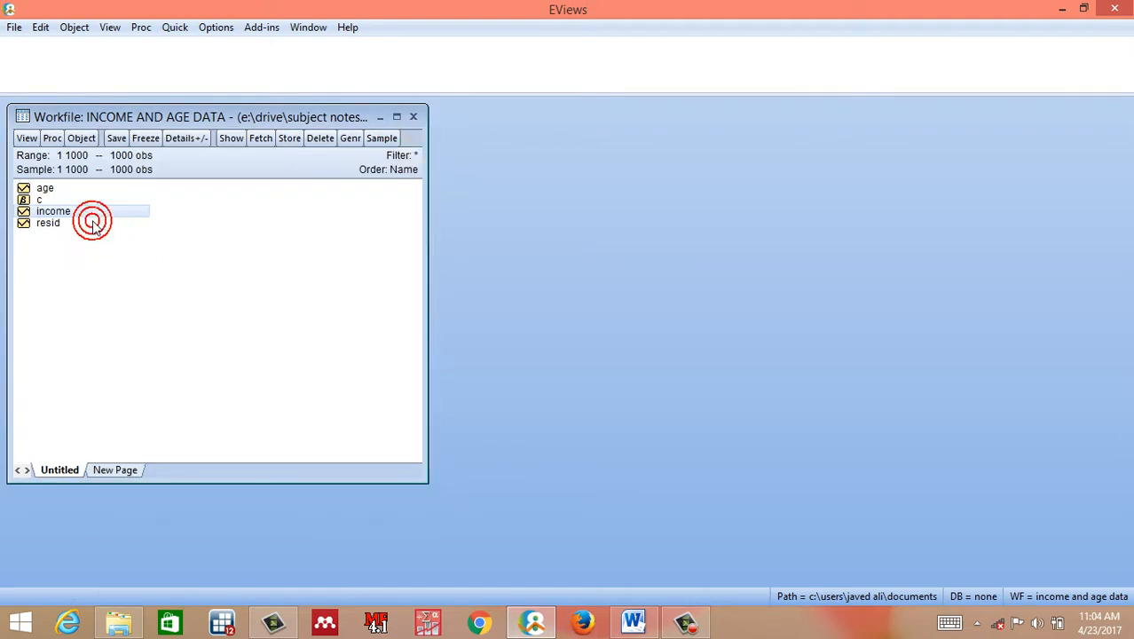
left_click(46, 188)
double_click(46, 188)
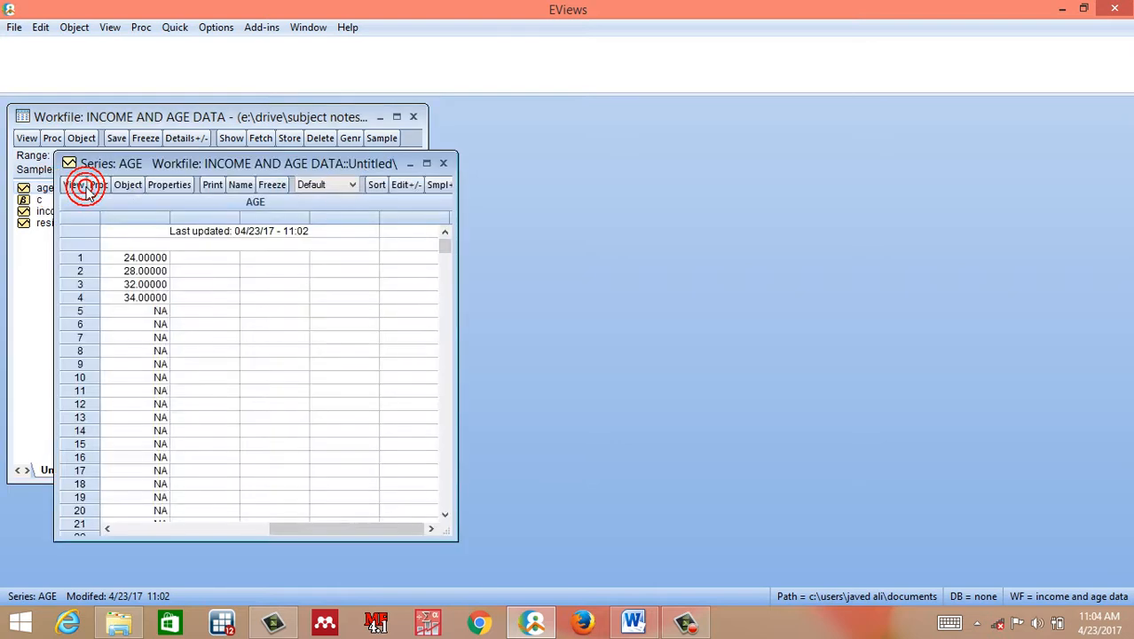
left_click(444, 163)
Widen the workfile window to nearly the full width of the workspace and clear the selection of the age series
left_click_drag(428, 211, 1107, 233)
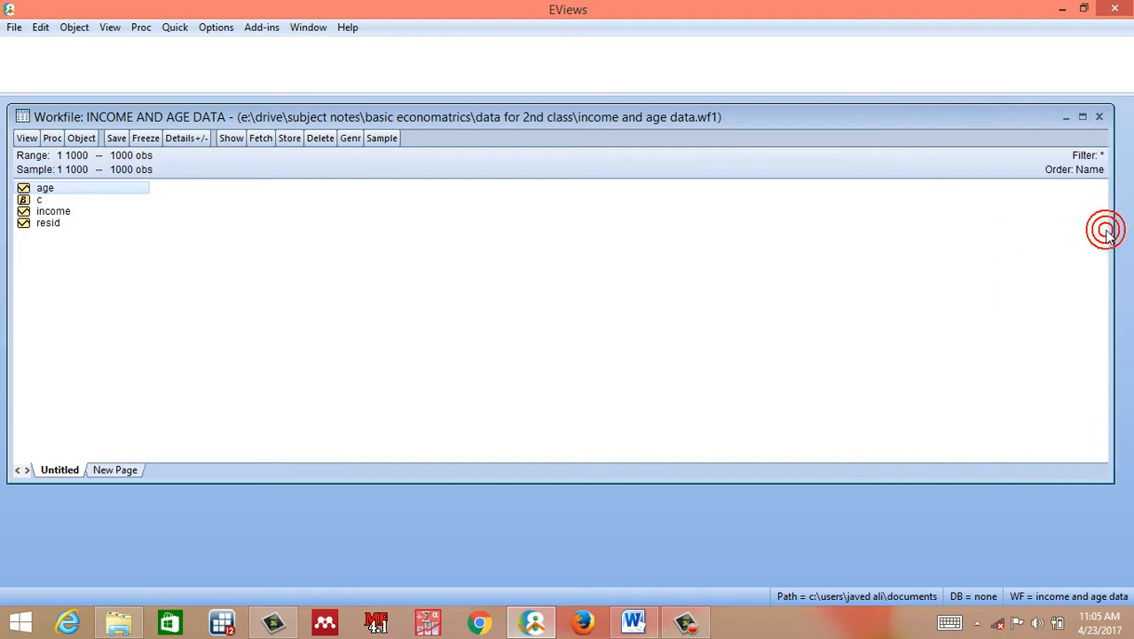
left_click(168, 220)
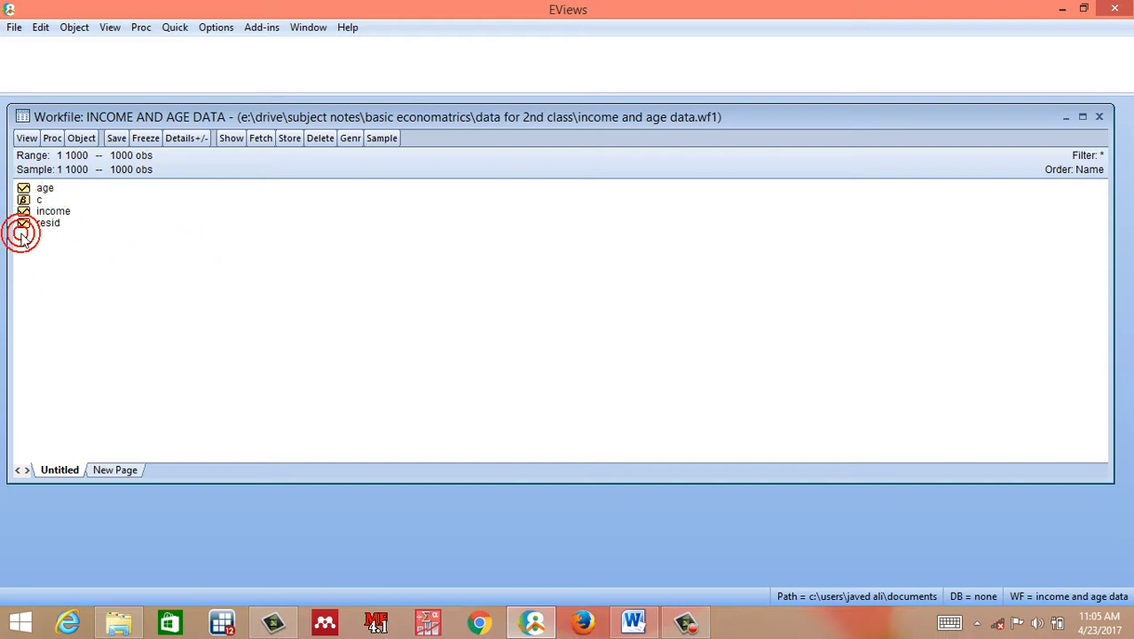
Run common sample descriptive statistics for the group of series age and income
left_click(212, 28)
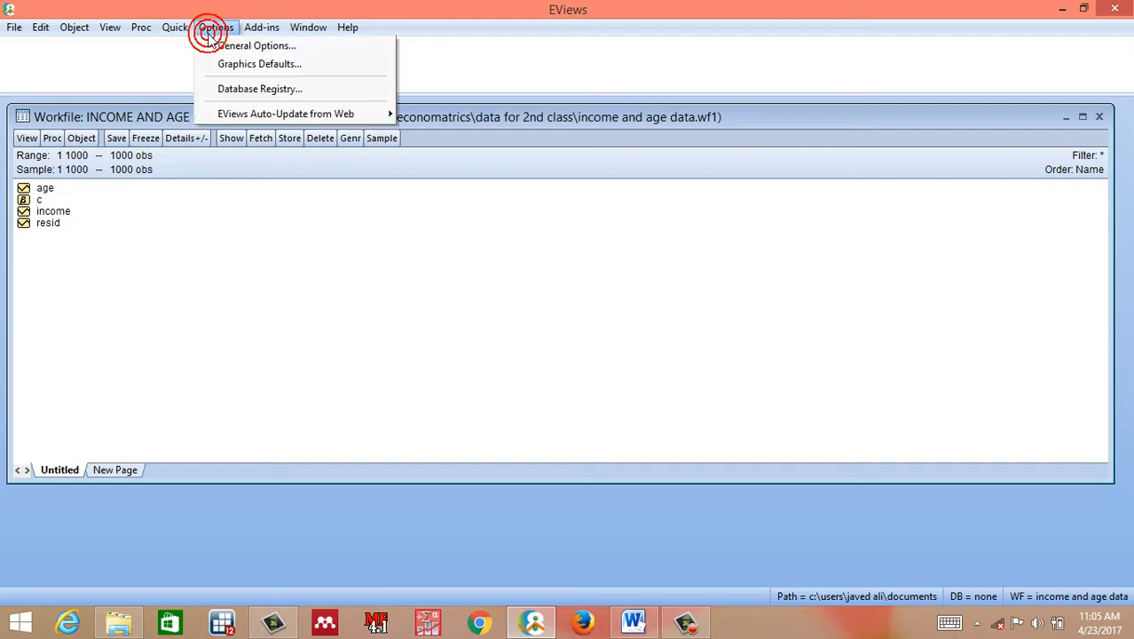
left_click(174, 28)
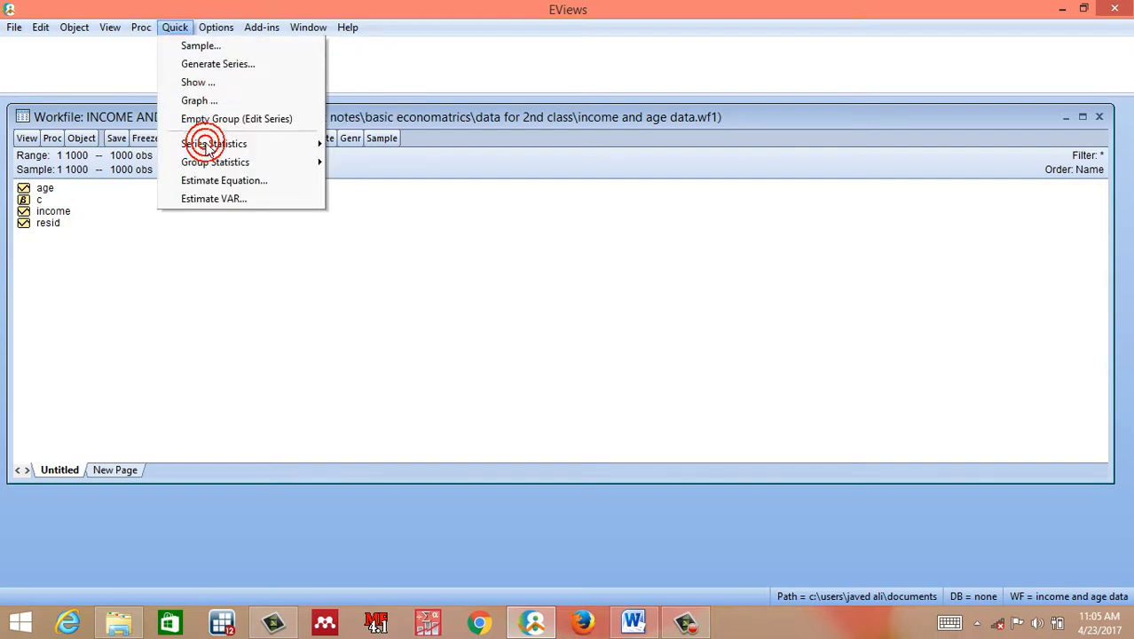
mouse_move(211, 147)
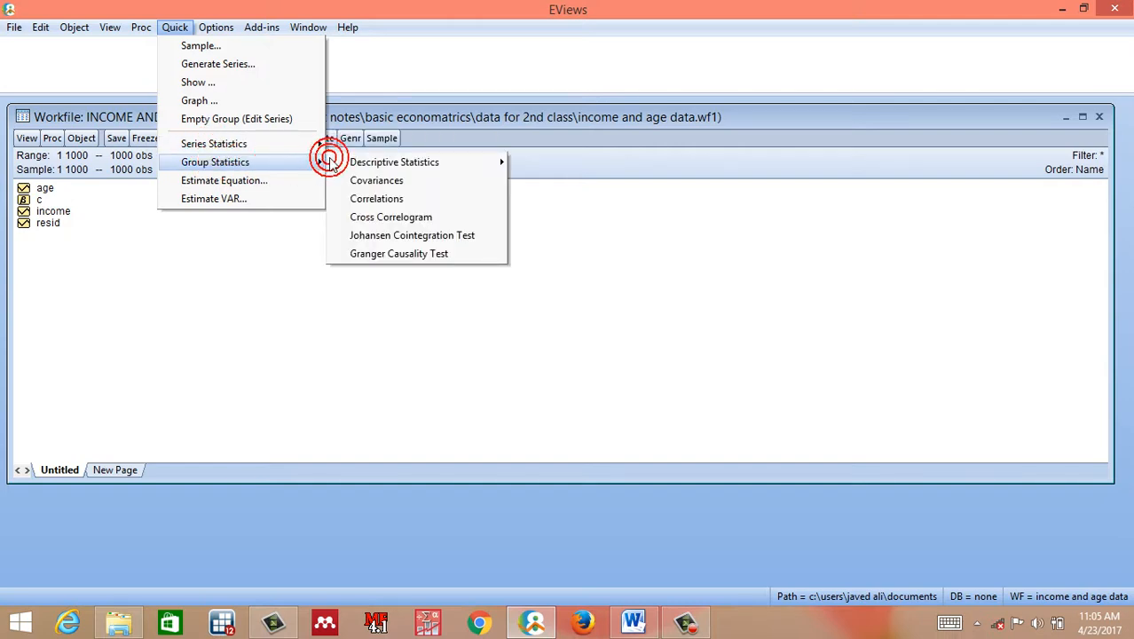
mouse_move(378, 164)
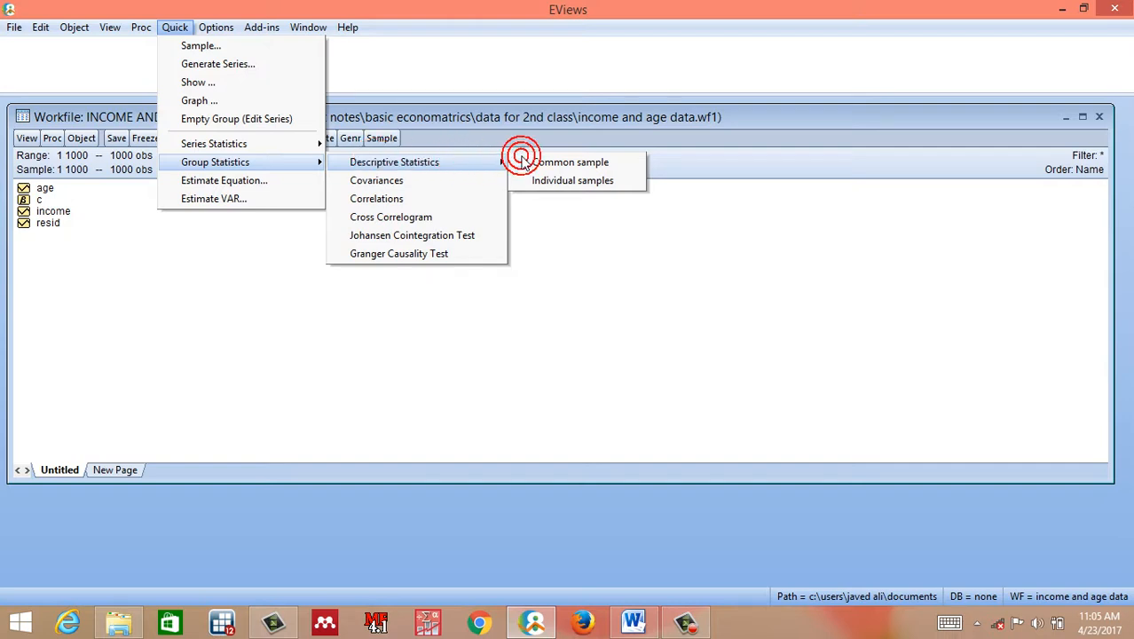
left_click(577, 163)
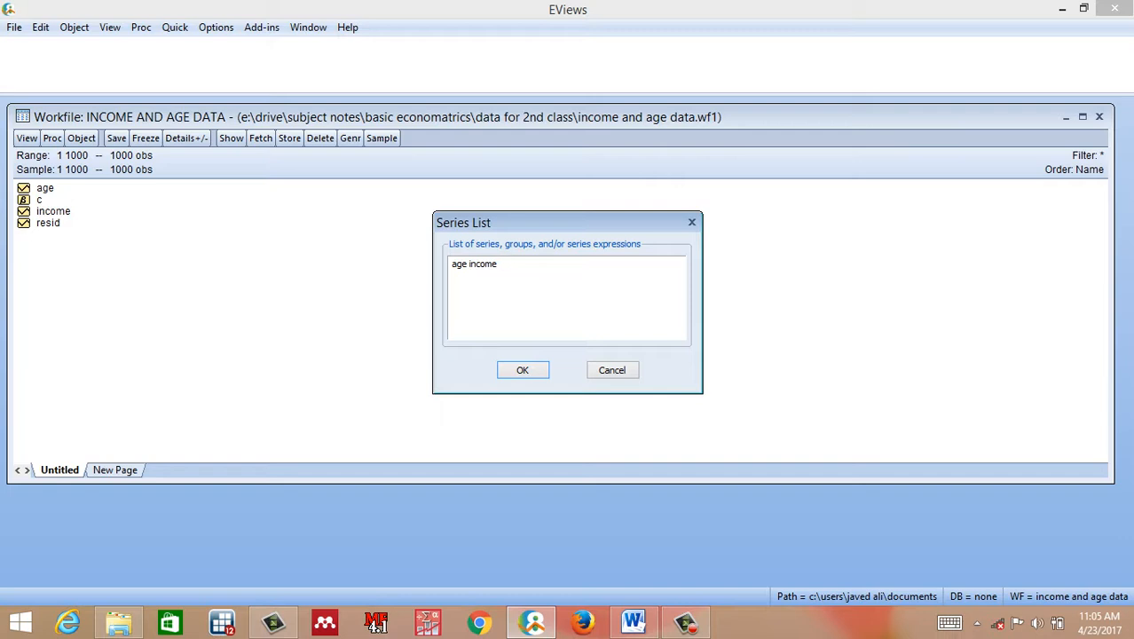
left_click(460, 277)
left_click(535, 369)
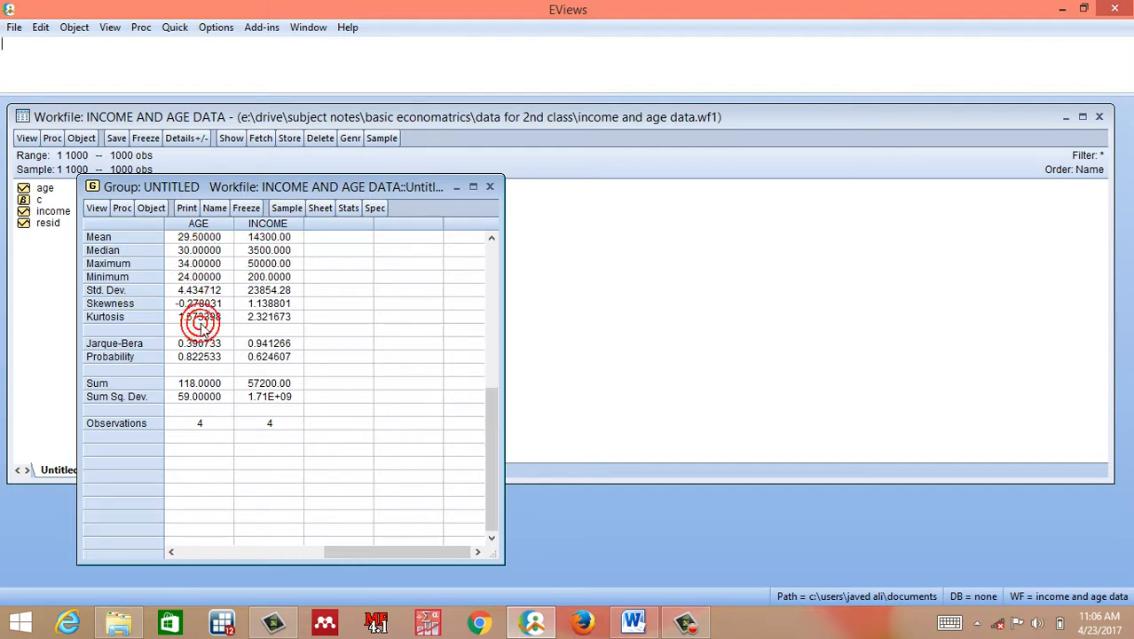
Copy the entire descriptive statistics table for age and income, including its row and column labels
left_click(285, 426)
left_click_drag(271, 428, 140, 224)
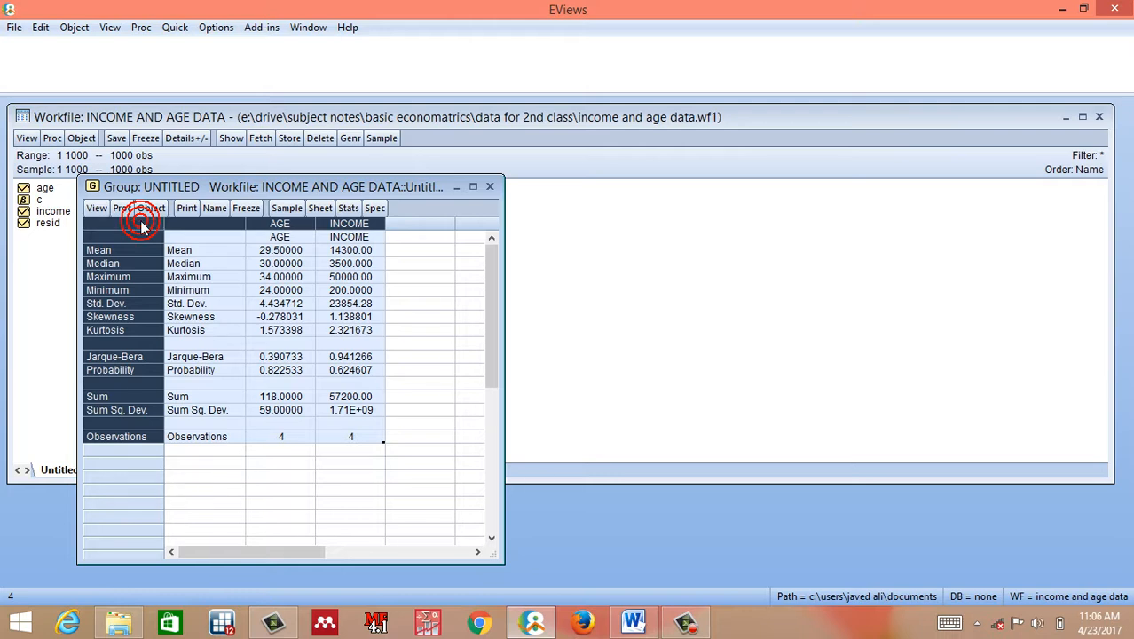
key("ctrl+c")
left_click(514, 357)
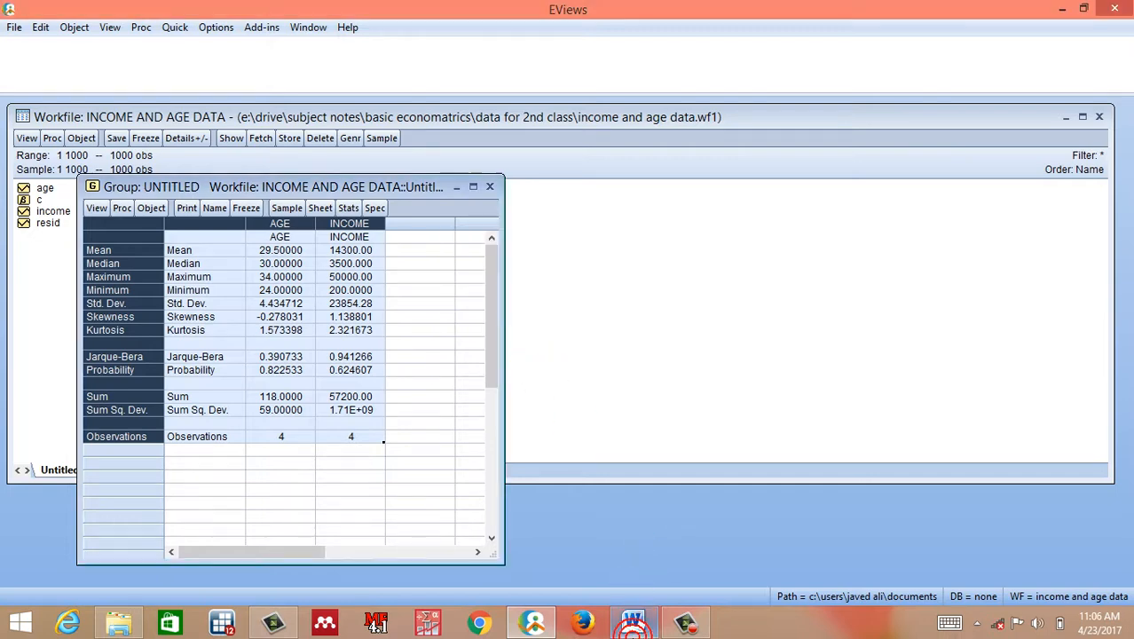
Switch to the Word document and paste the statistics table on a new page, blank lines below "How to run Regression in Eviews"
left_click(633, 621)
left_click(683, 506)
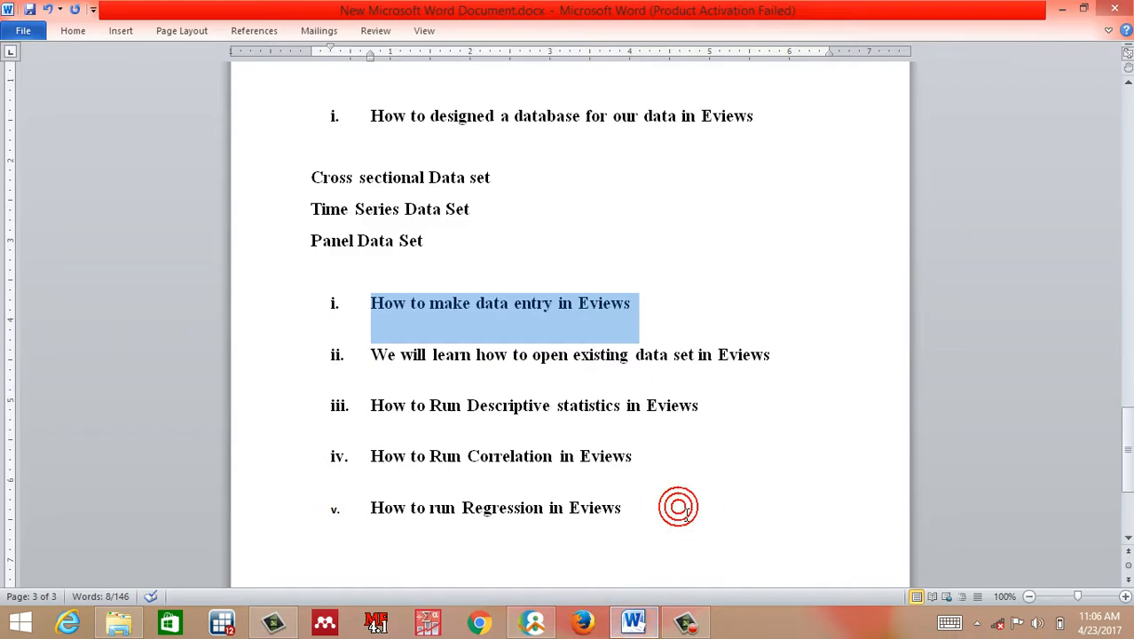
key("Return")
key("Return")
key("Return")
key("Return")
key("Return")
key("Return")
key("Return")
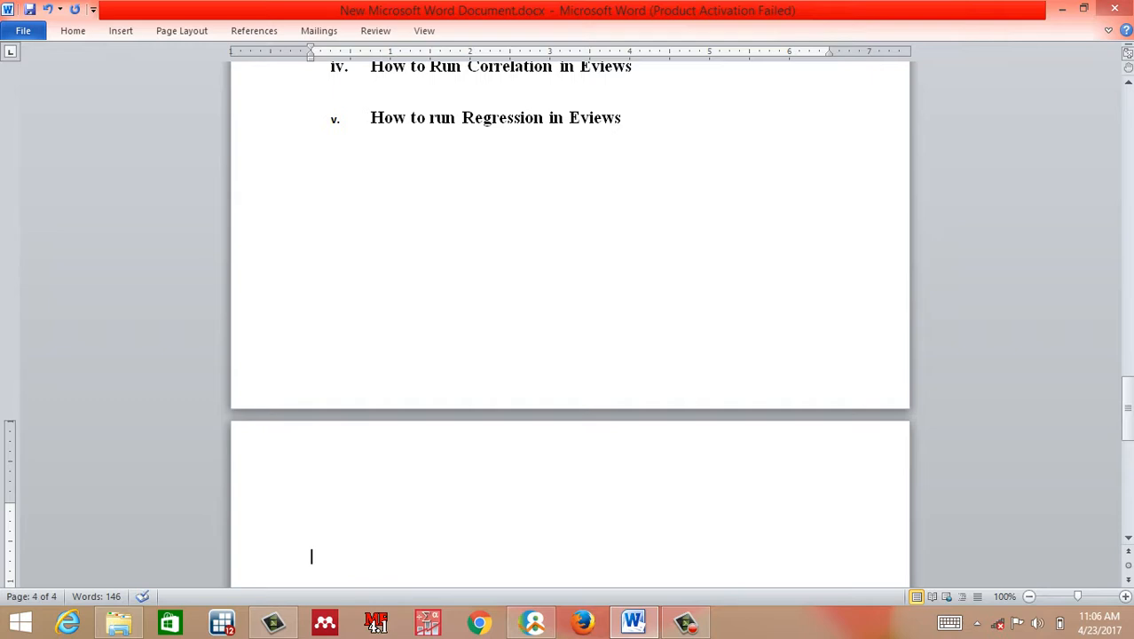
left_click(678, 506)
key("ctrl+v")
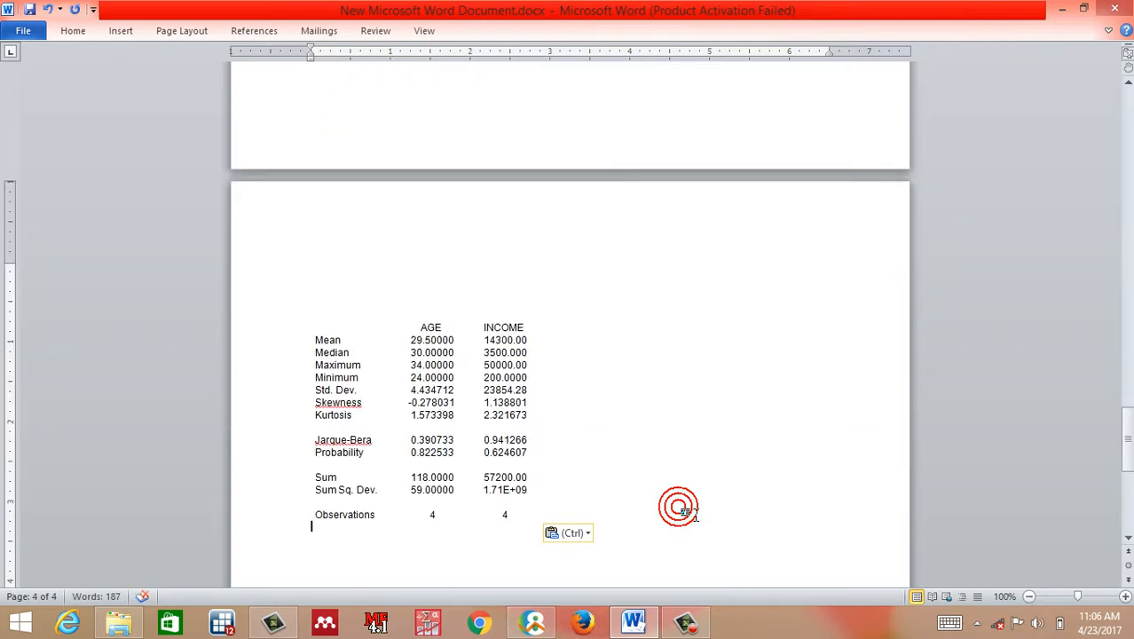
Try the Draw Table command on the whole pasted statistics table in the Word document, and undo the resulting cell split
key("Up")
key("Up")
key("Up")
key("Up")
key("Up")
key("Up")
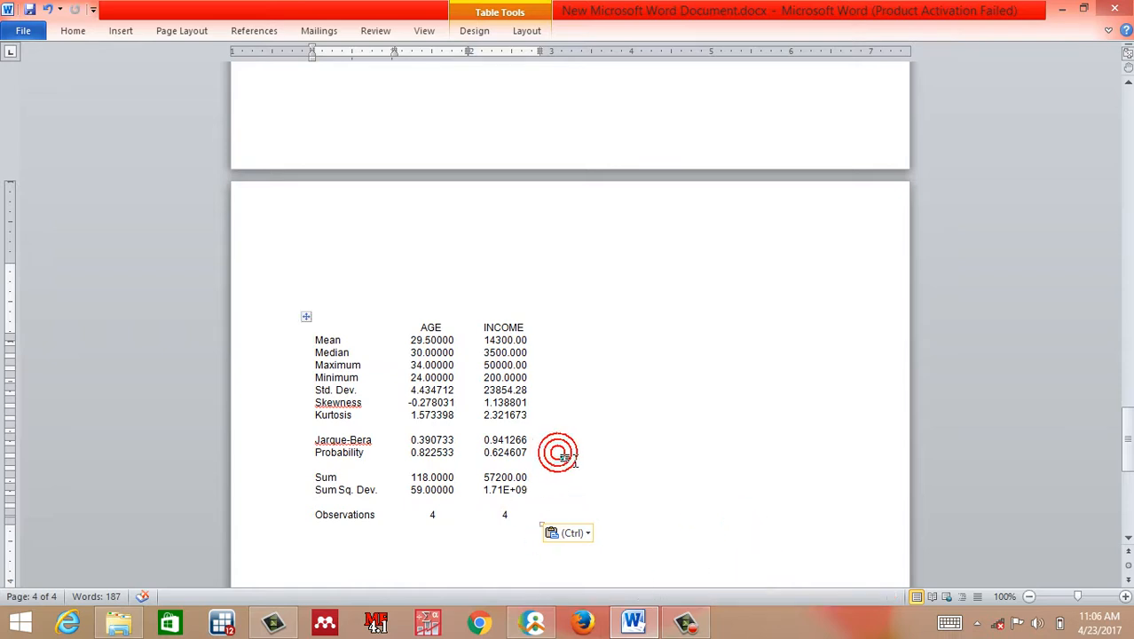
left_click(509, 516)
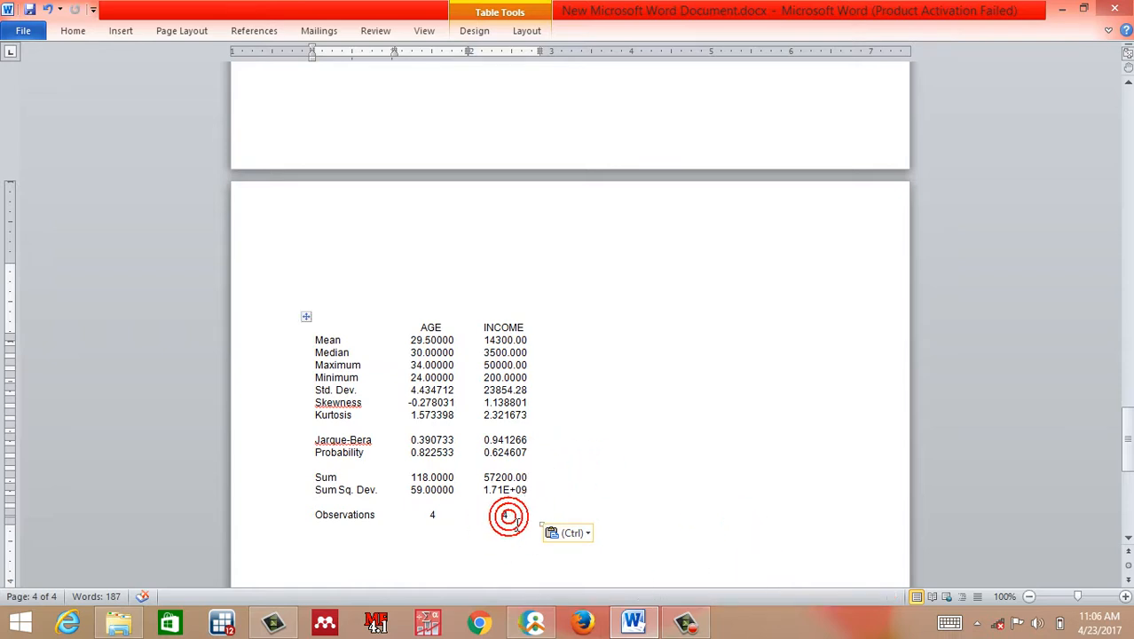
left_click_drag(510, 517, 325, 321)
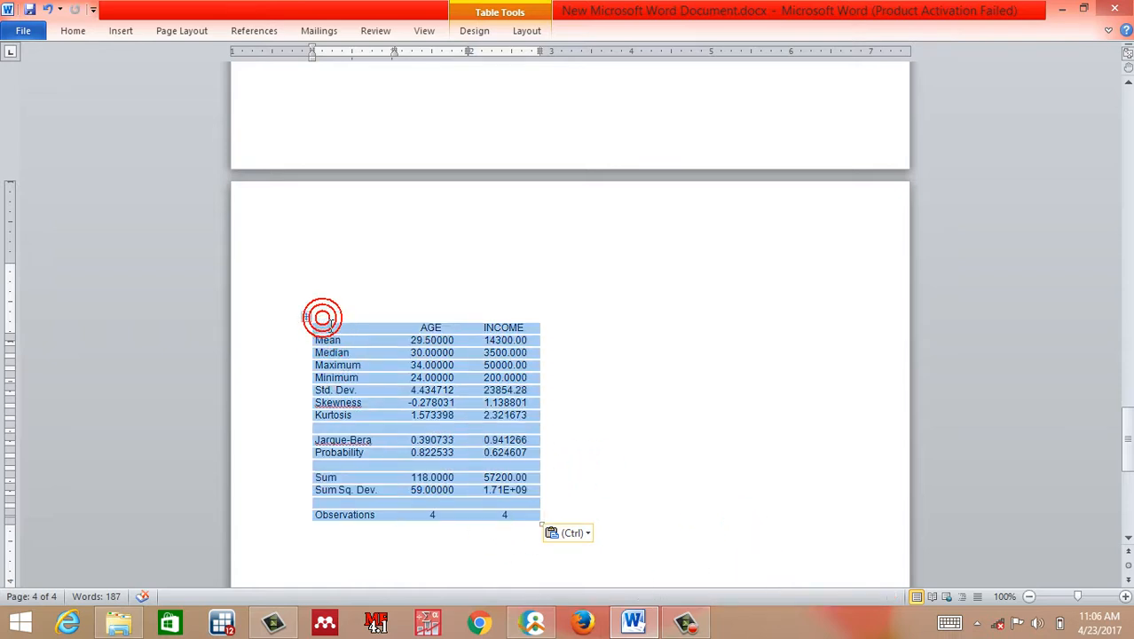
left_click(122, 31)
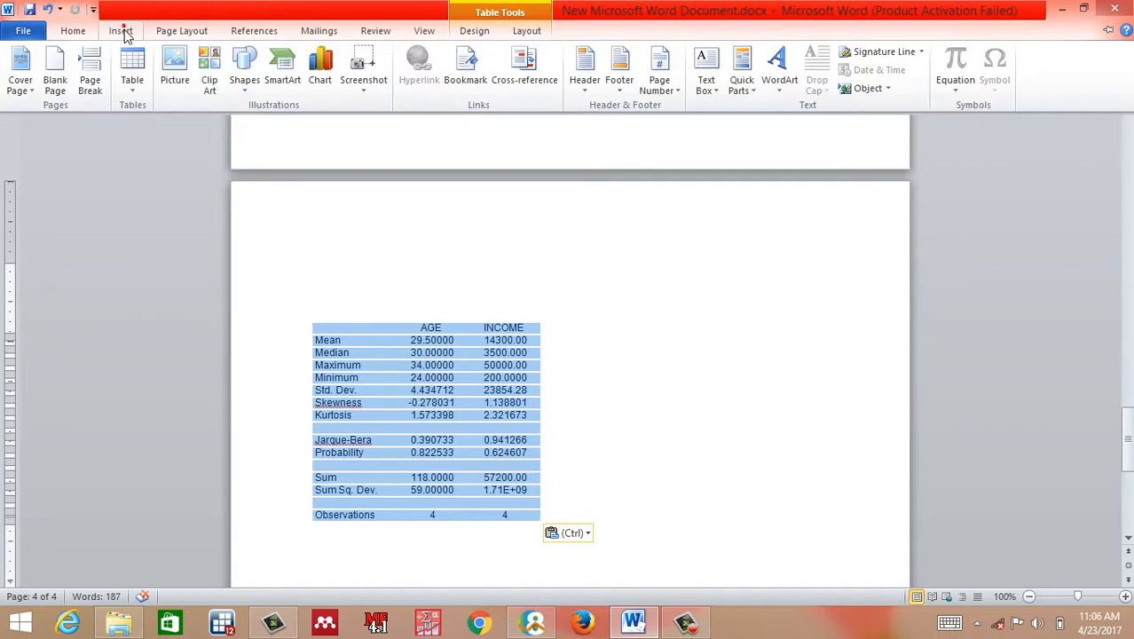
left_click(132, 86)
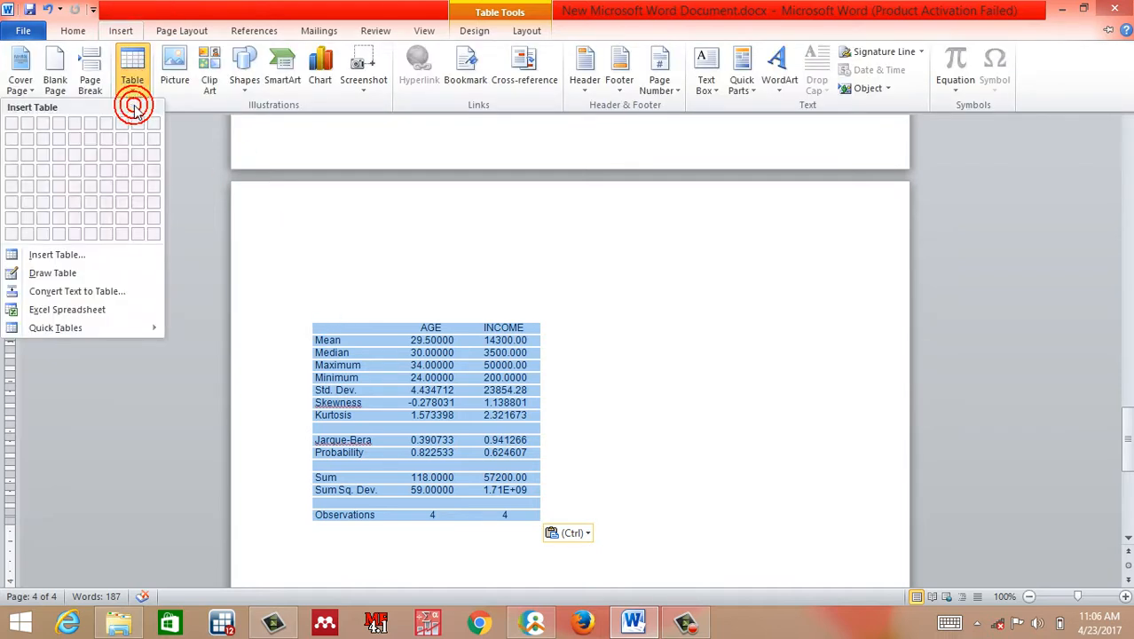
left_click(50, 275)
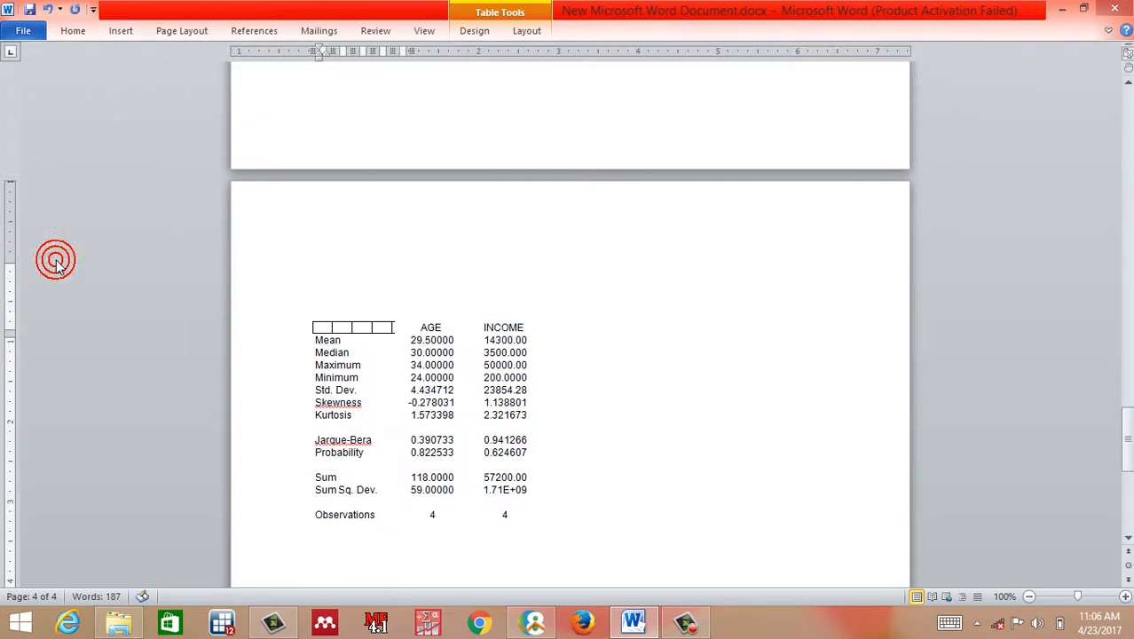
key("ctrl+z")
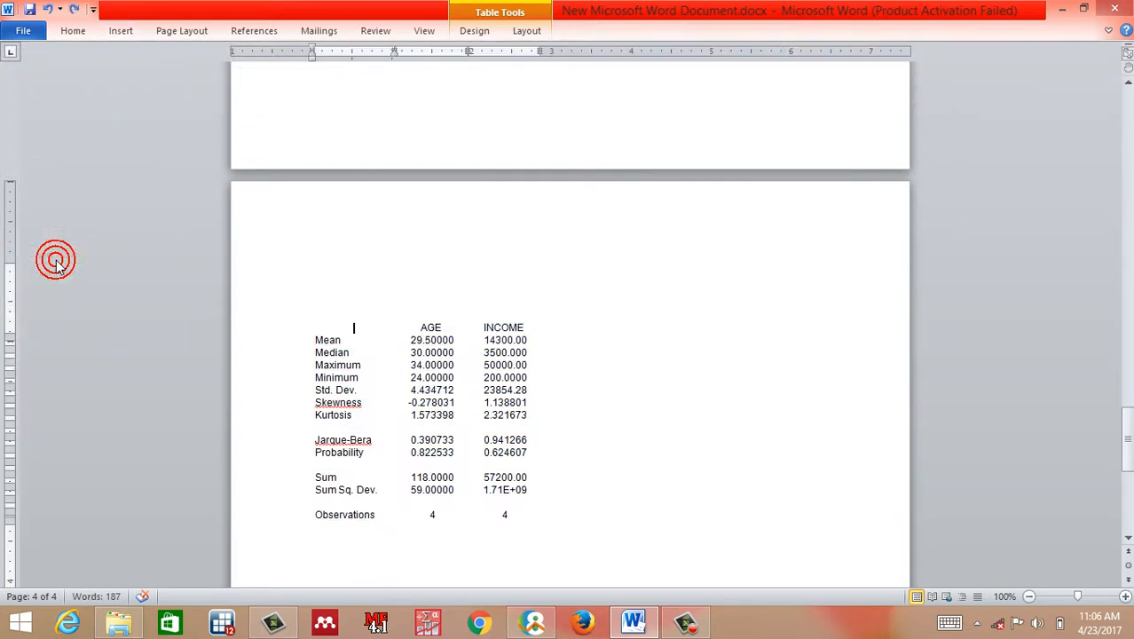
Close the Word document without saving its changes and return to EViews
left_click(1119, 9)
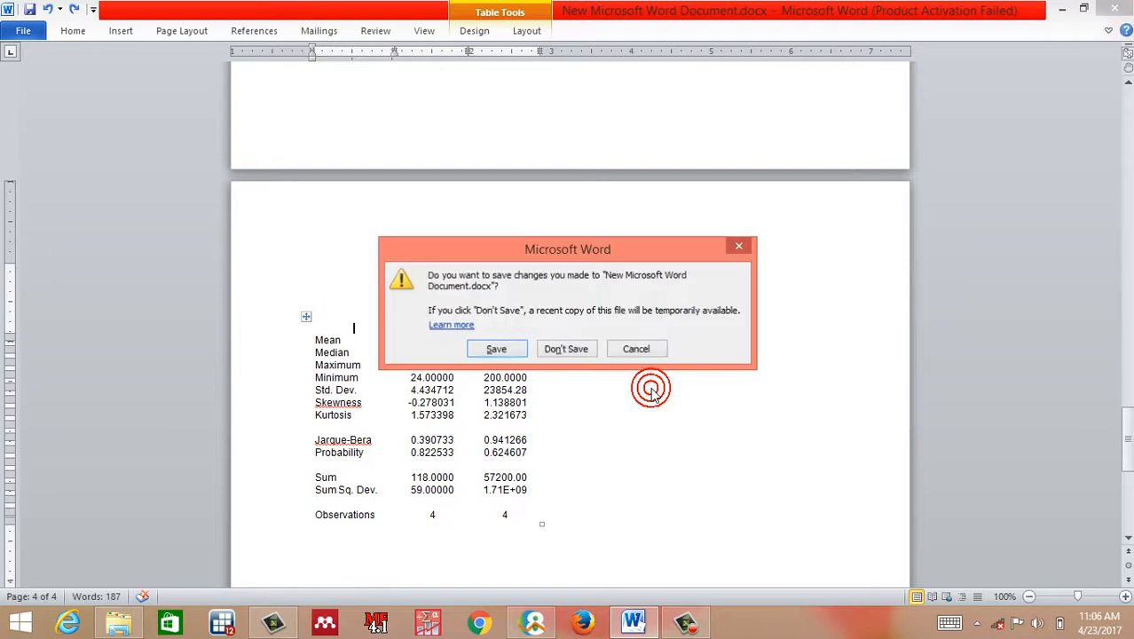
left_click(570, 351)
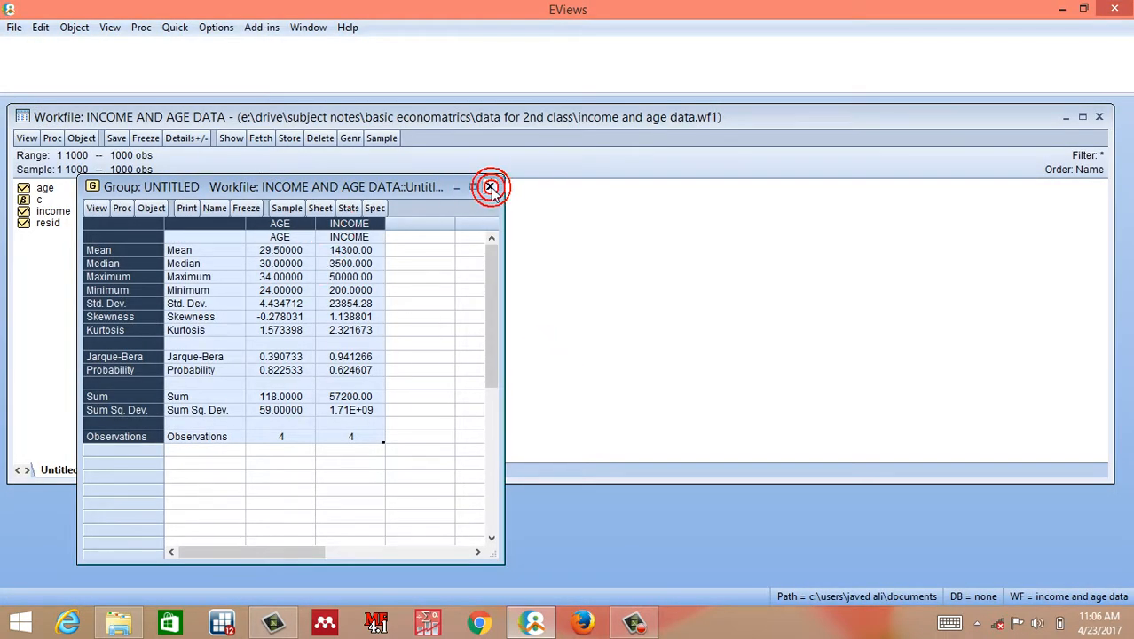
Delete the untitled statistics group and close the income and age data workfile without saving it
left_click(491, 188)
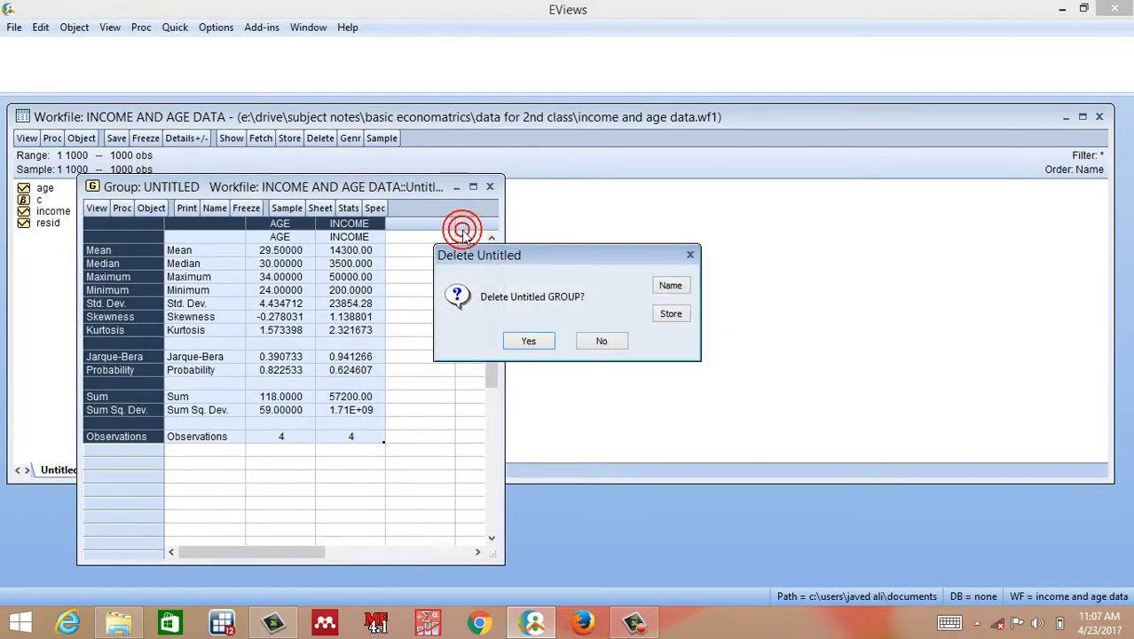
left_click(548, 341)
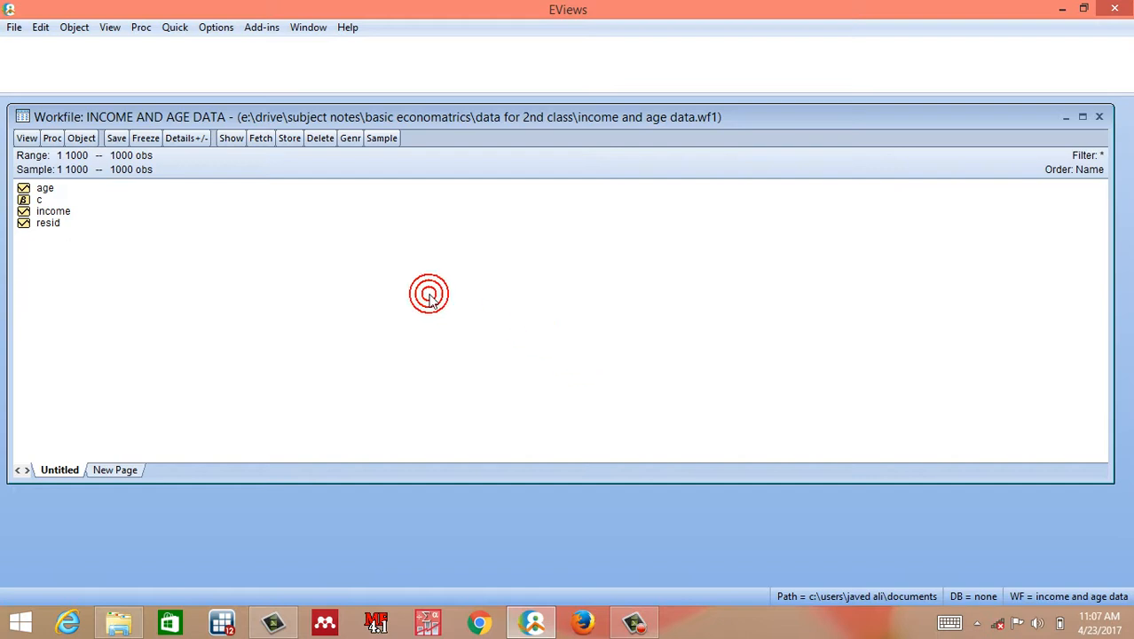
left_click(1099, 118)
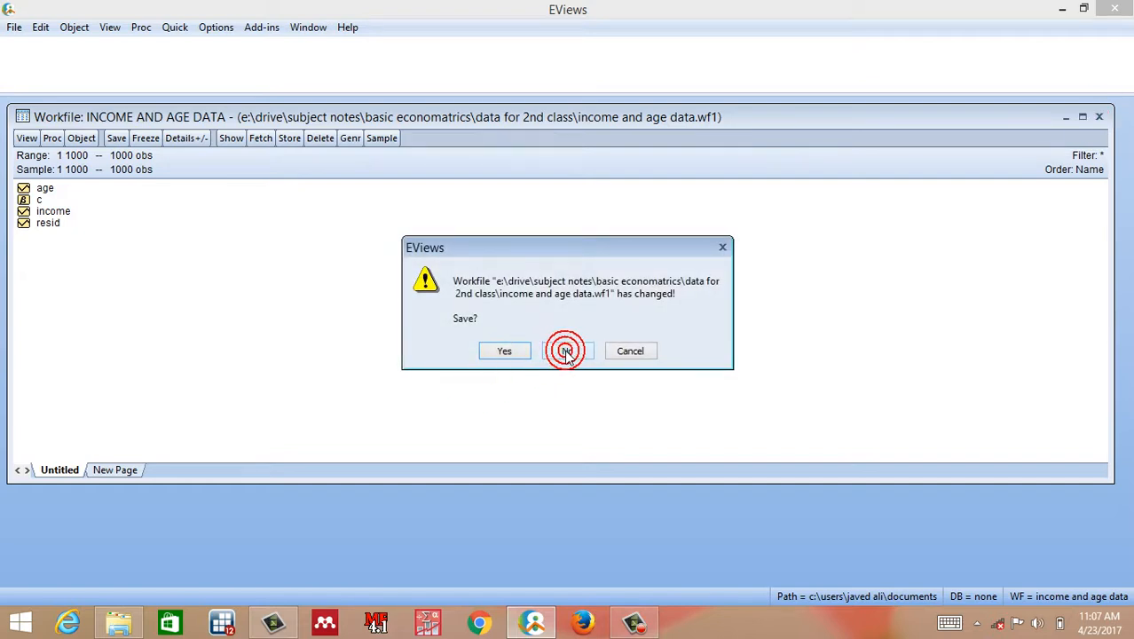
left_click(565, 354)
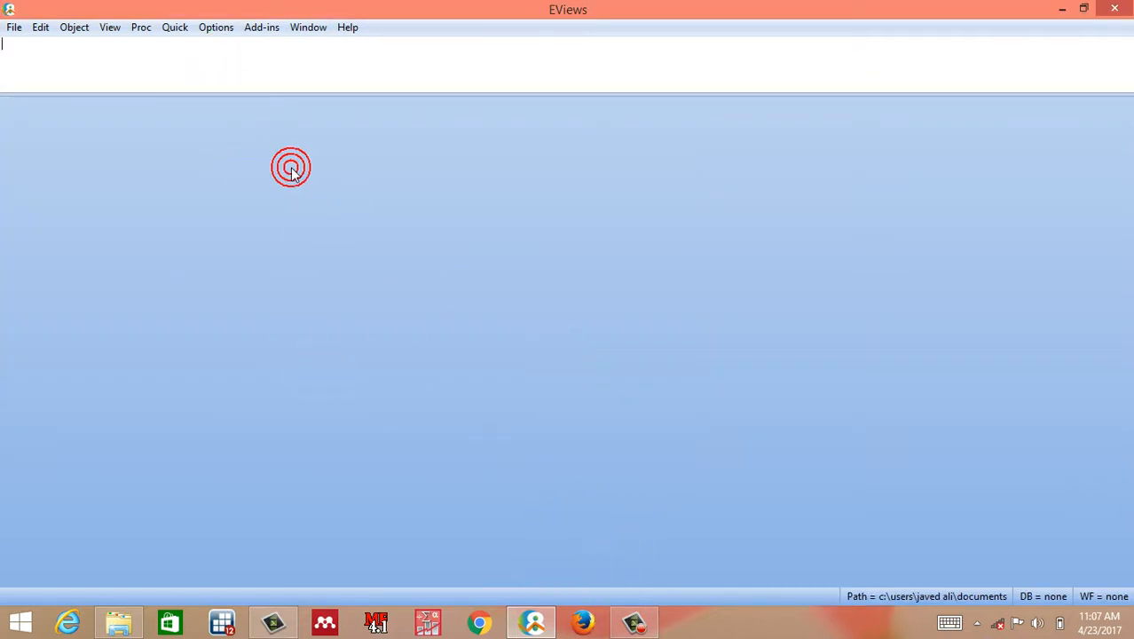
Create a new workfile with dated - regular frequency structure, annual frequency, start date 2005 and end date 2015
left_click(17, 27)
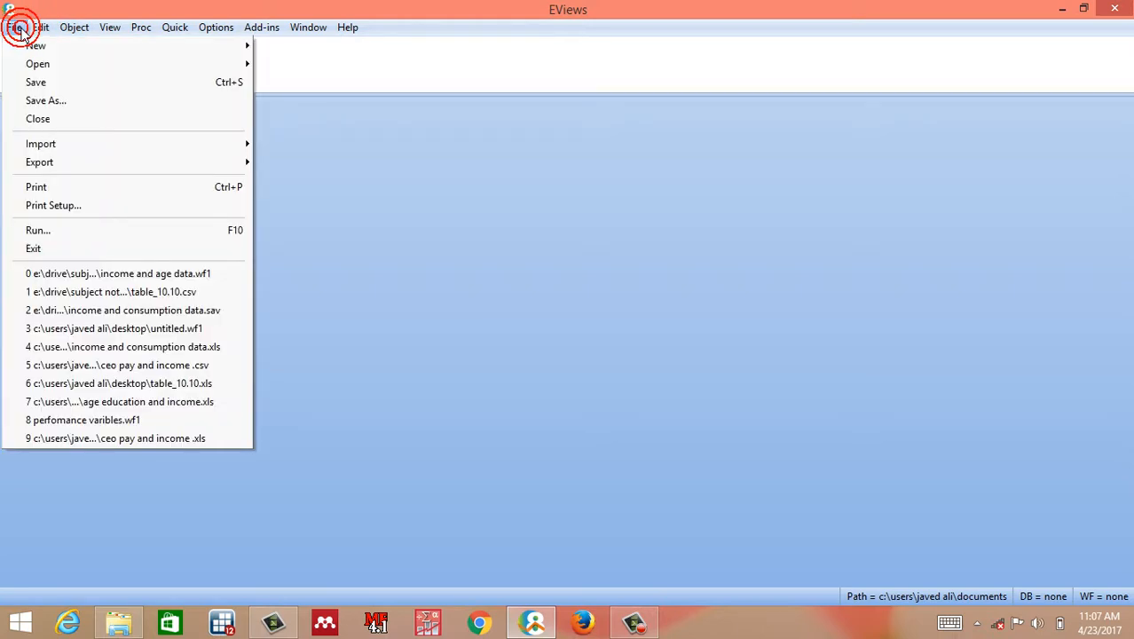
mouse_move(27, 47)
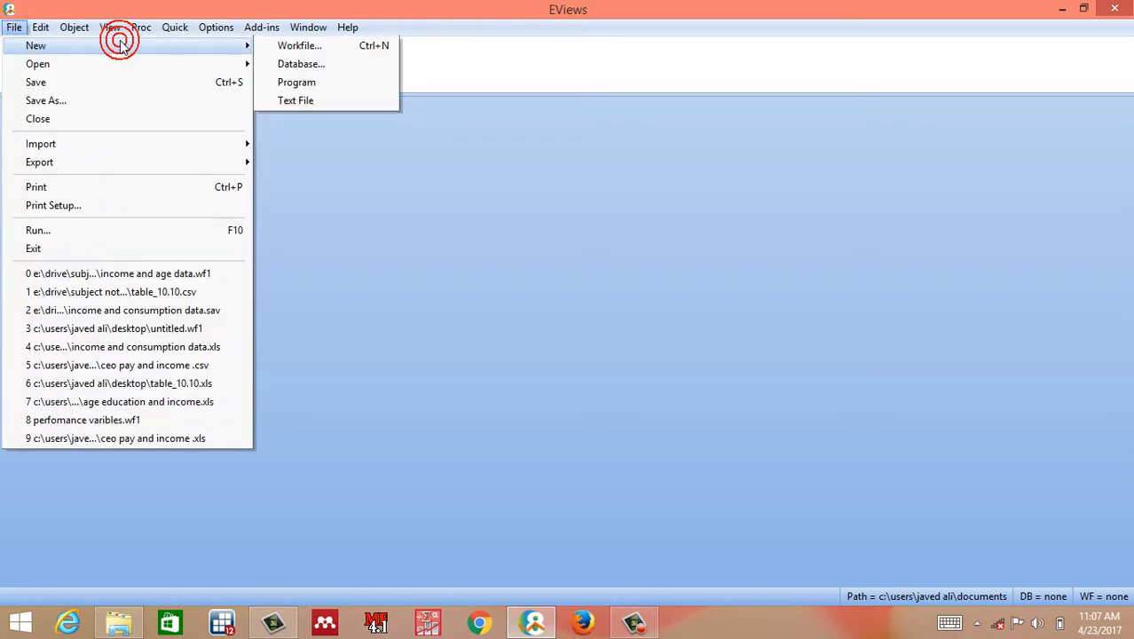
left_click(298, 46)
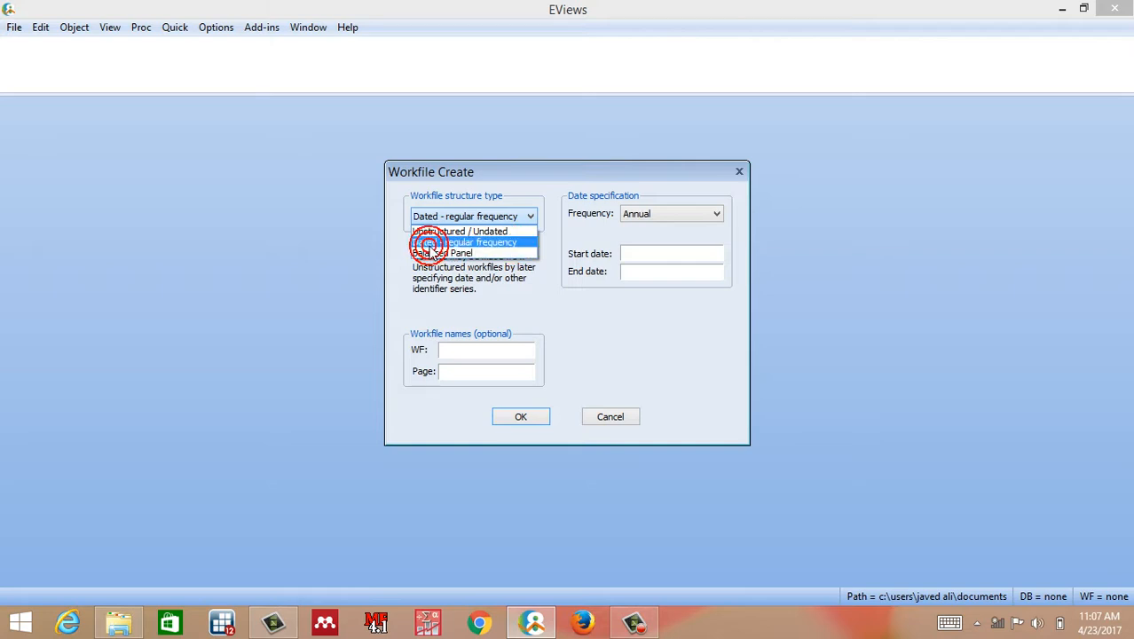
left_click(502, 243)
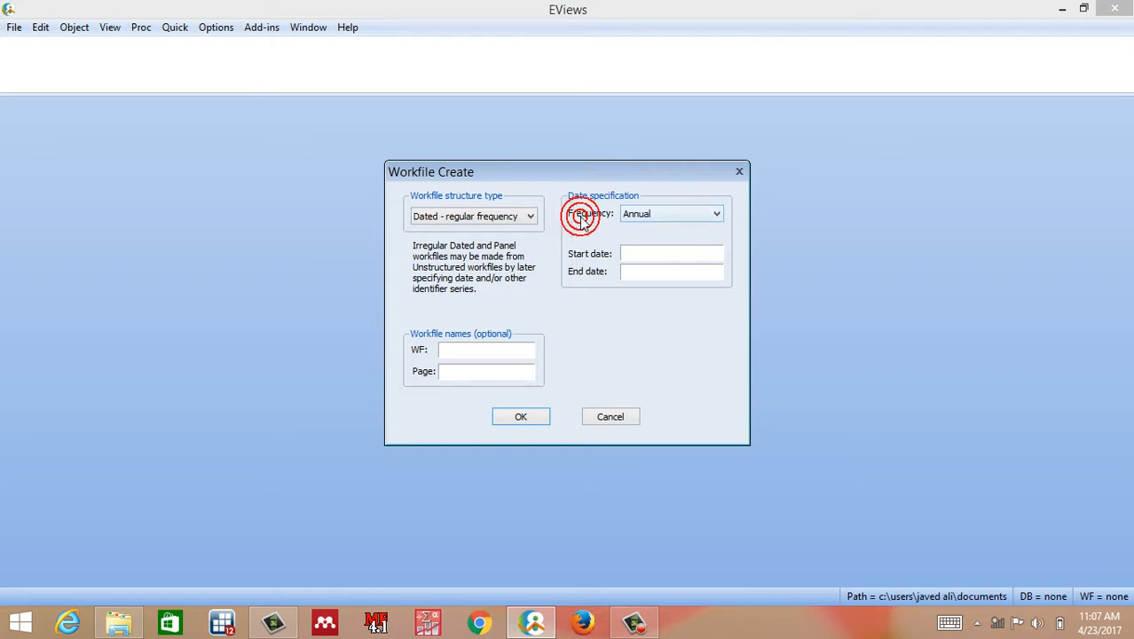
left_click(664, 220)
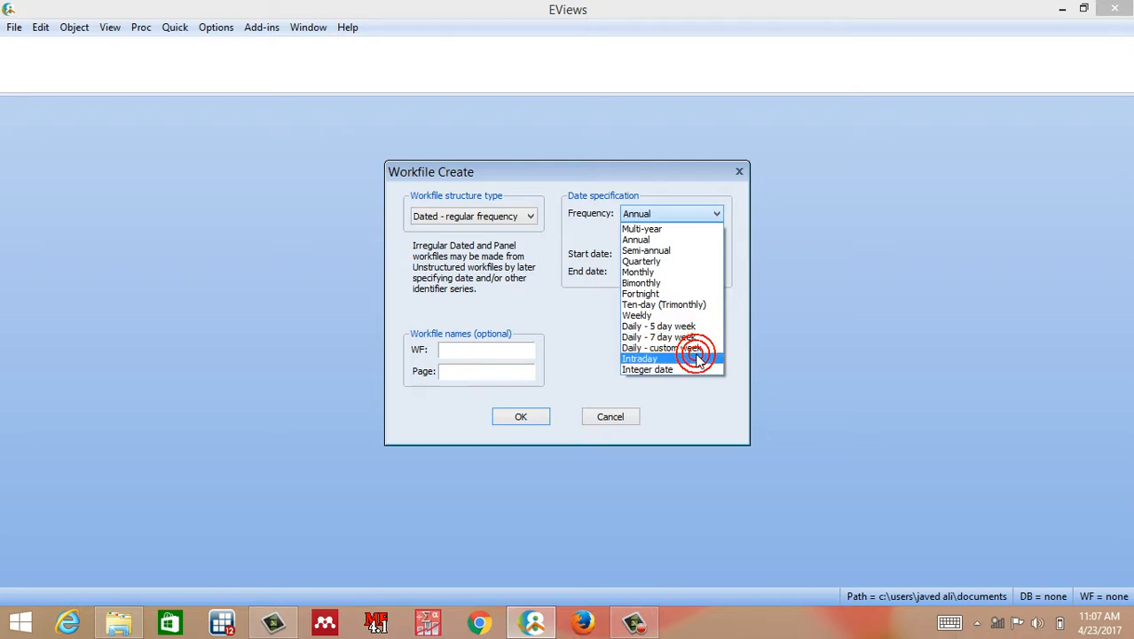
left_click(667, 241)
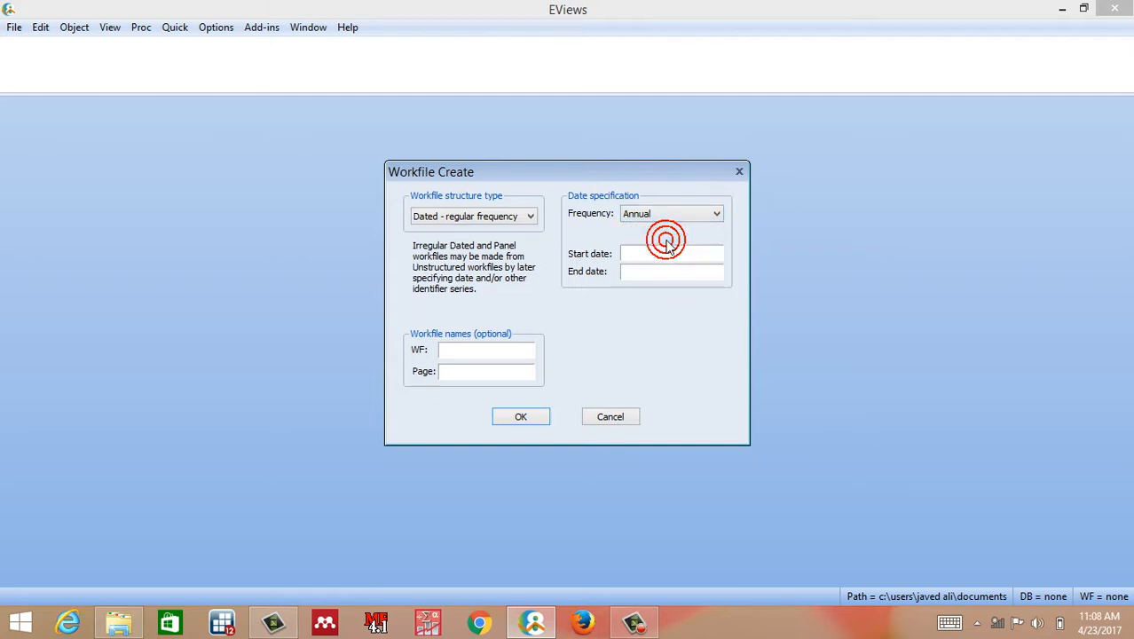
left_click(667, 254)
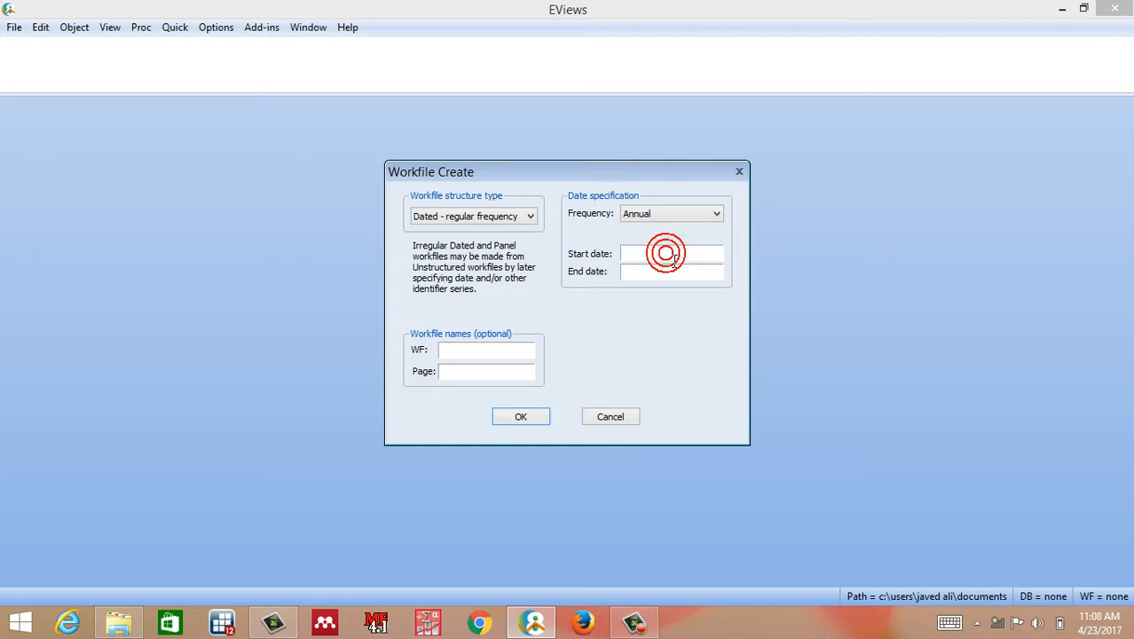
type("2005")
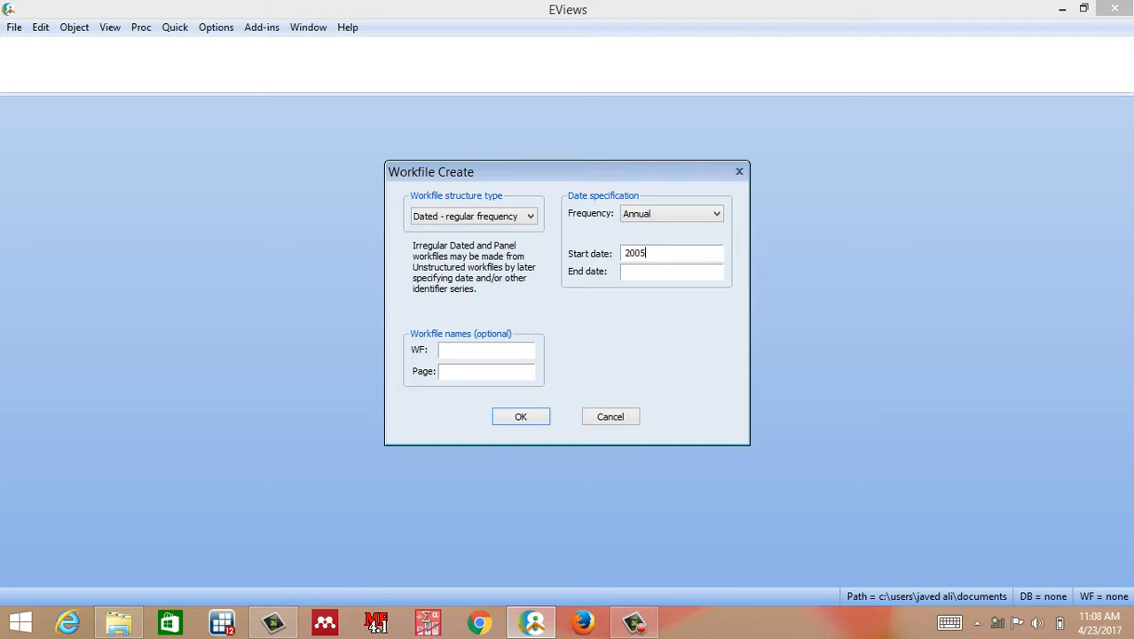
left_click(667, 276)
left_click(667, 273)
left_click(537, 416)
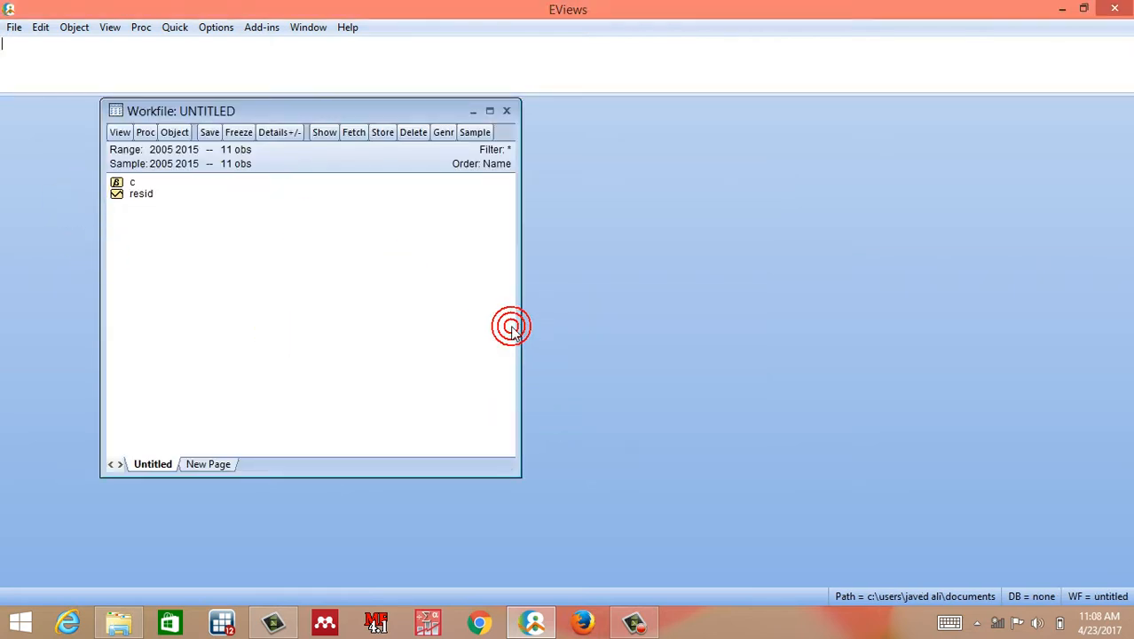
Widen the new workfile window across most of the workspace and inspect its c and resid objects, closing each one
left_click_drag(522, 327, 1009, 295)
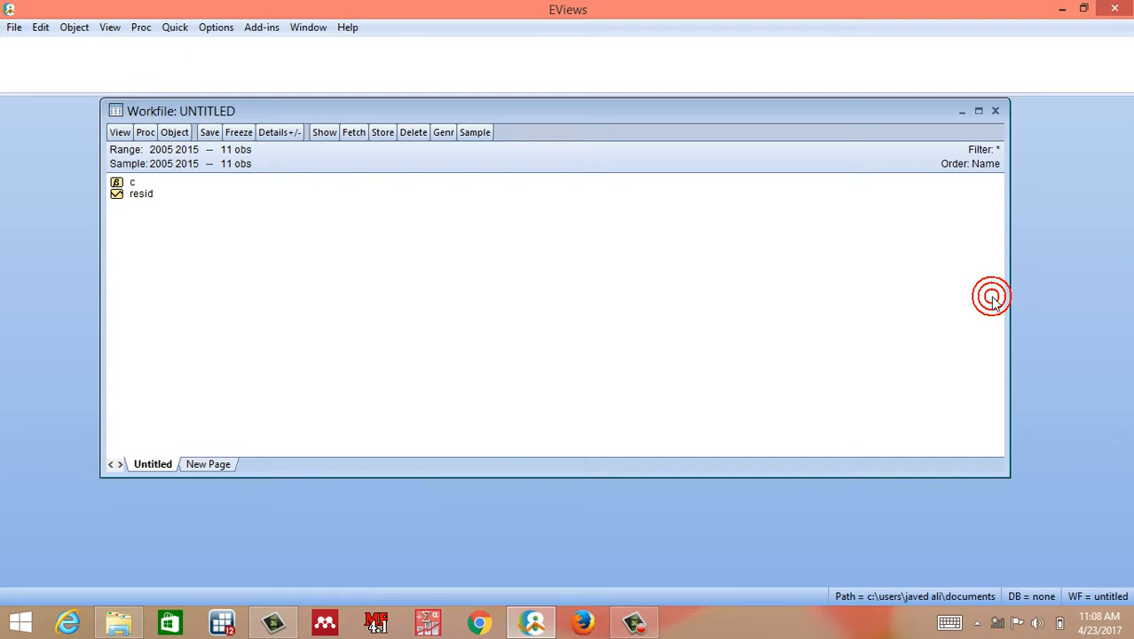
double_click(129, 182)
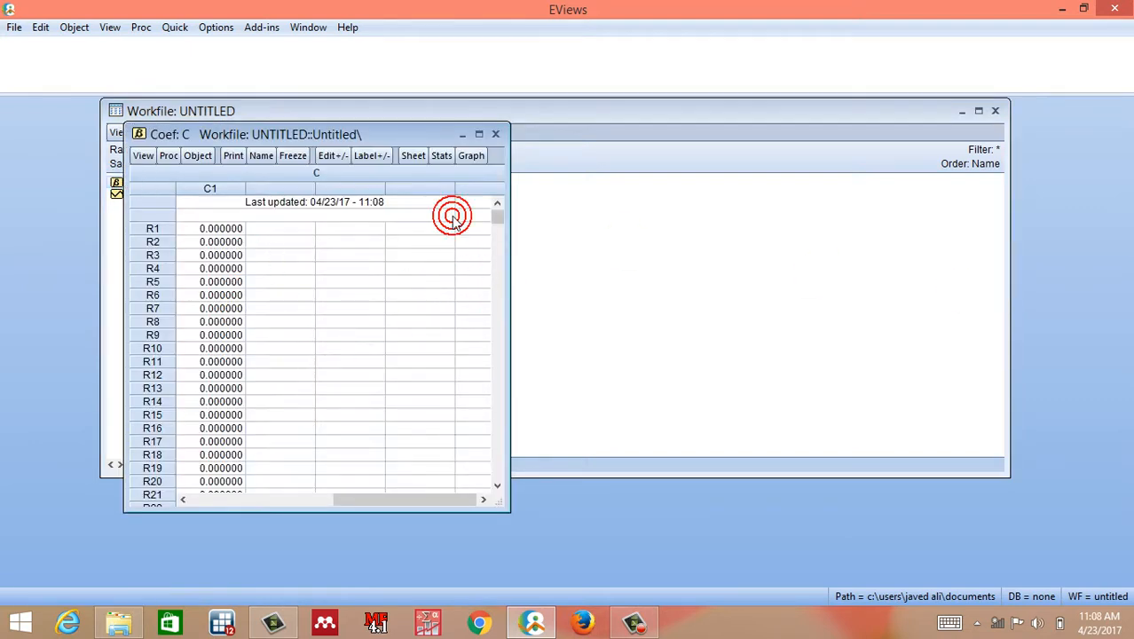
left_click(495, 134)
left_click(122, 195)
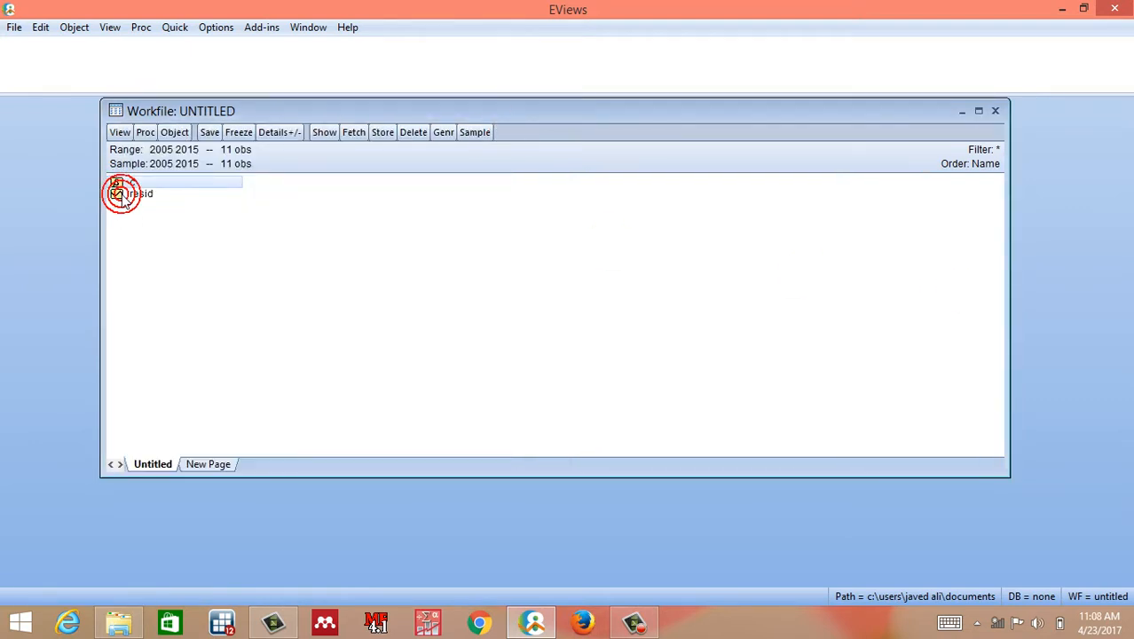
double_click(132, 193)
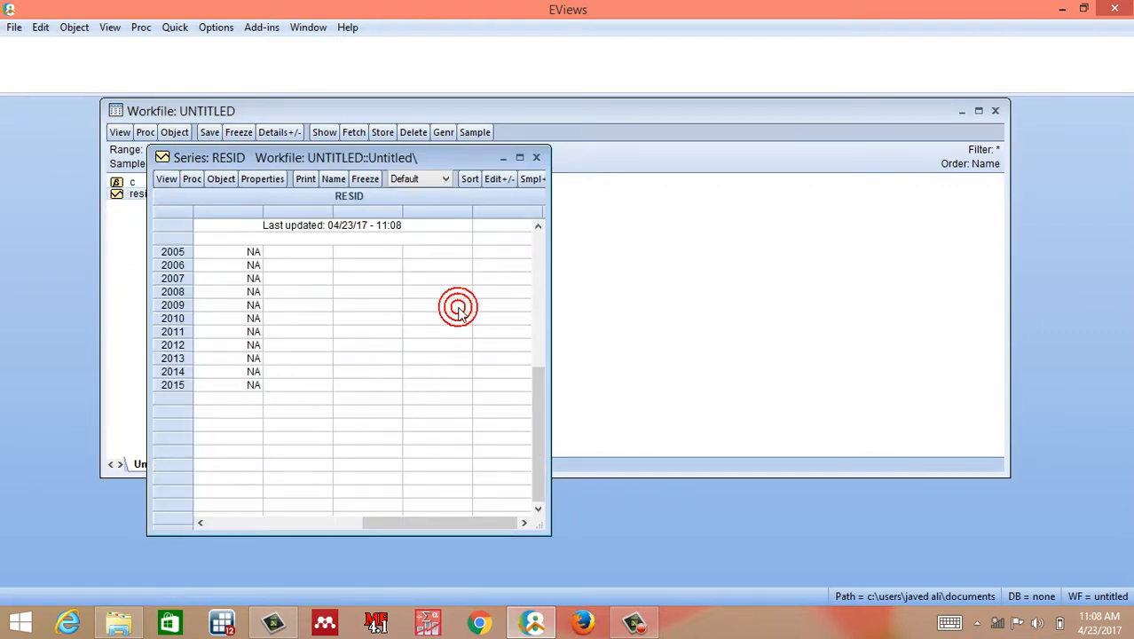
left_click(537, 157)
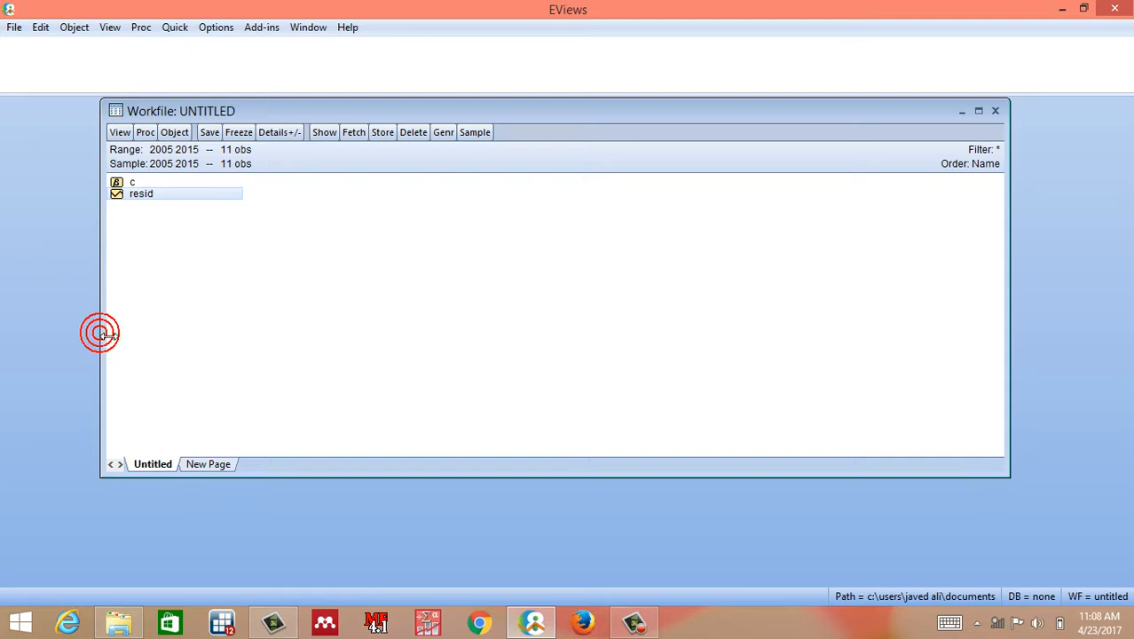
left_click_drag(100, 333, 16, 313)
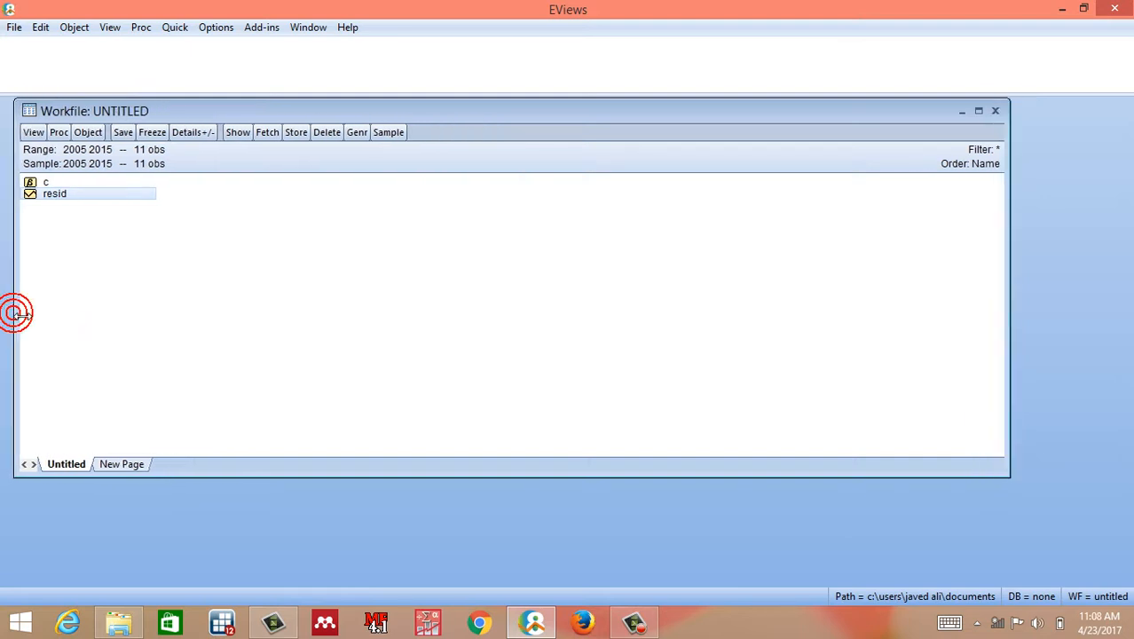
Create a new series object named gdp in the annual workfile
right_click(269, 222)
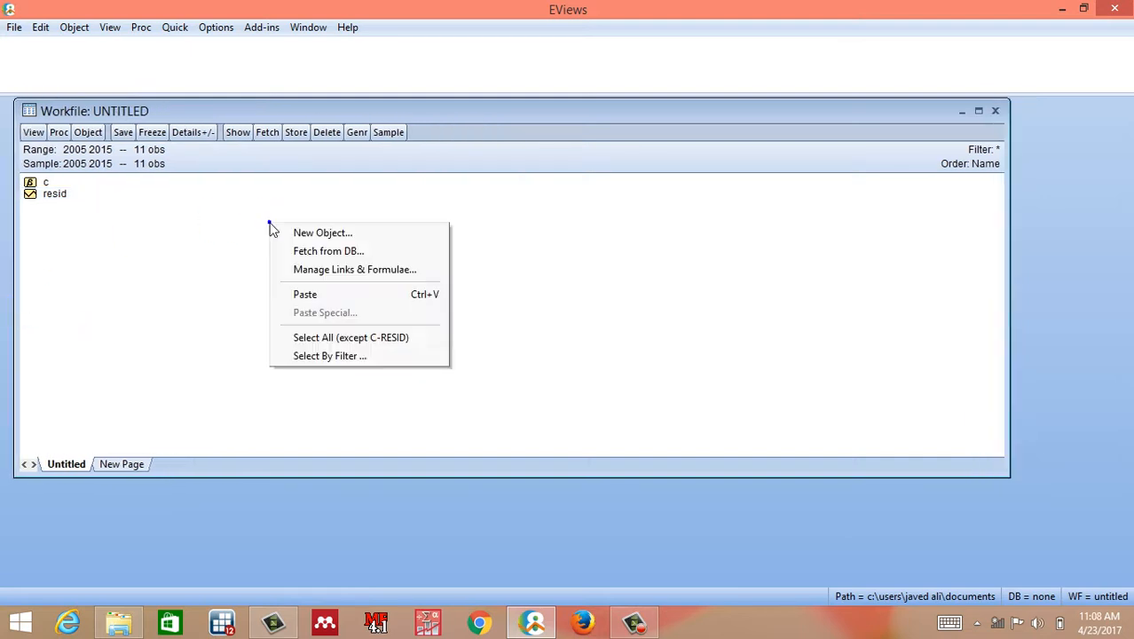
left_click(325, 233)
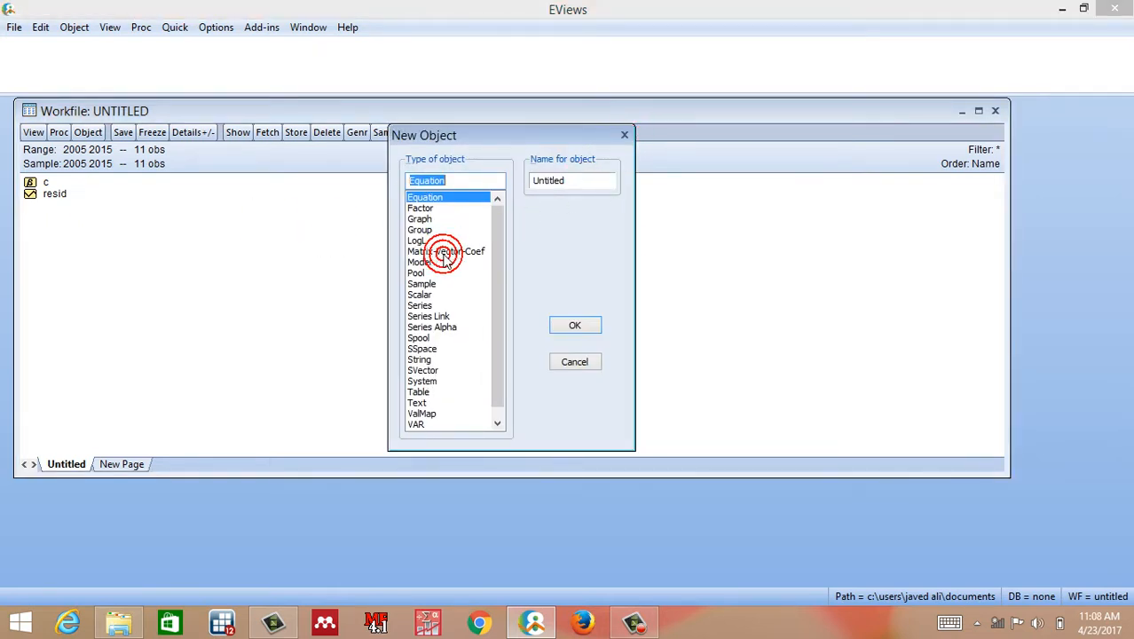
left_click(430, 305)
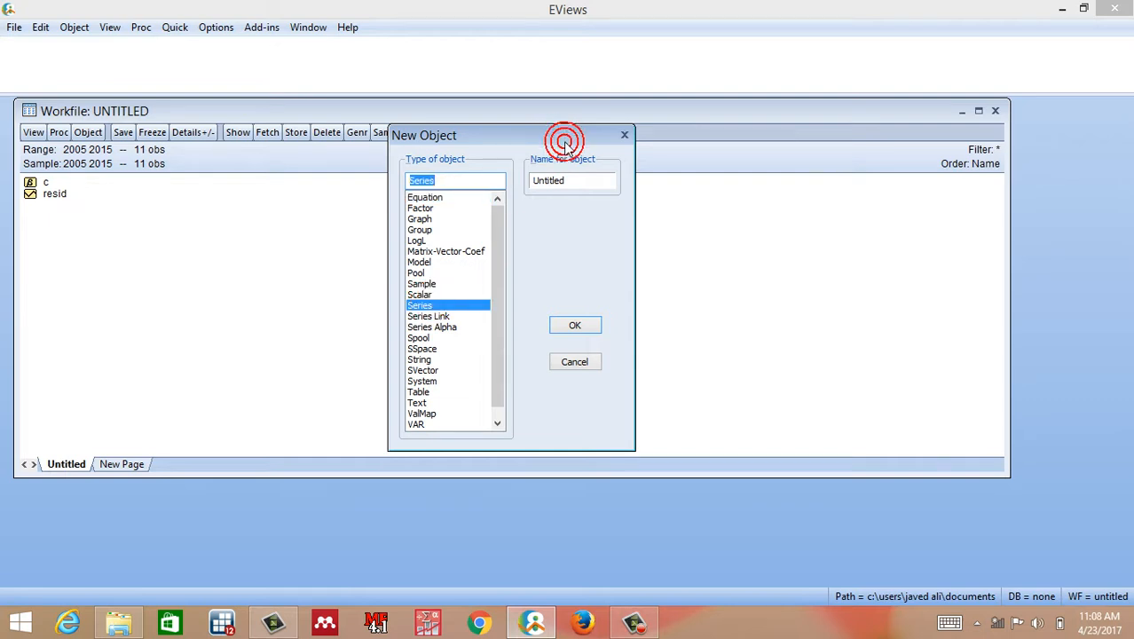
left_click(581, 179)
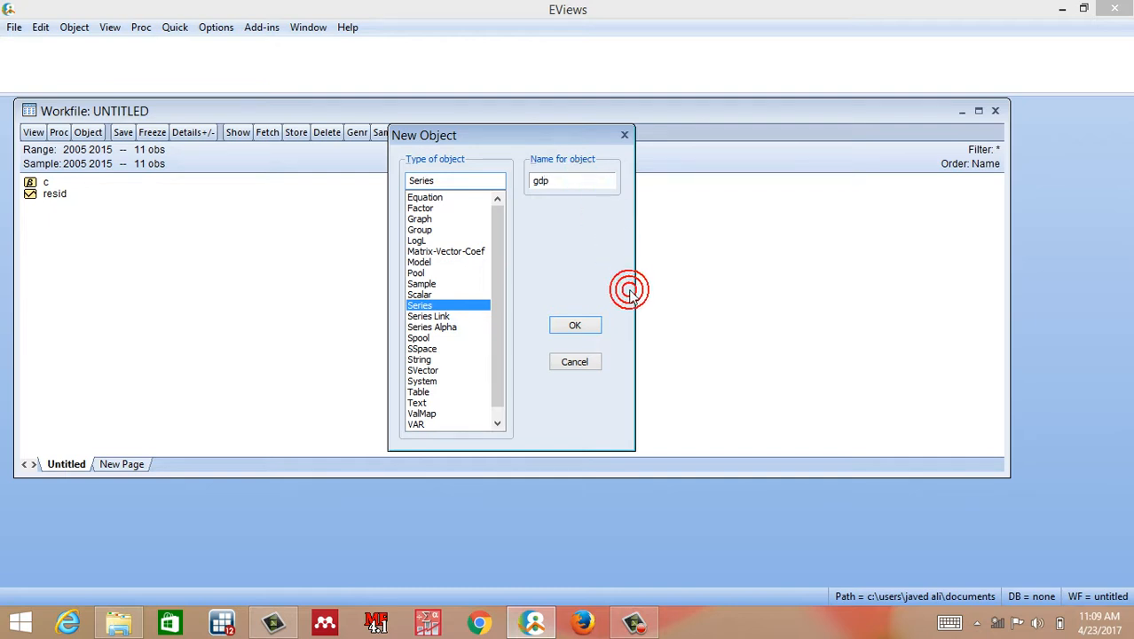
left_click(575, 325)
Open the gdp series for editing, enter 35465 for 2005, 36365 for 2006 and 73636633 for 2007, and close the series
left_click(53, 194)
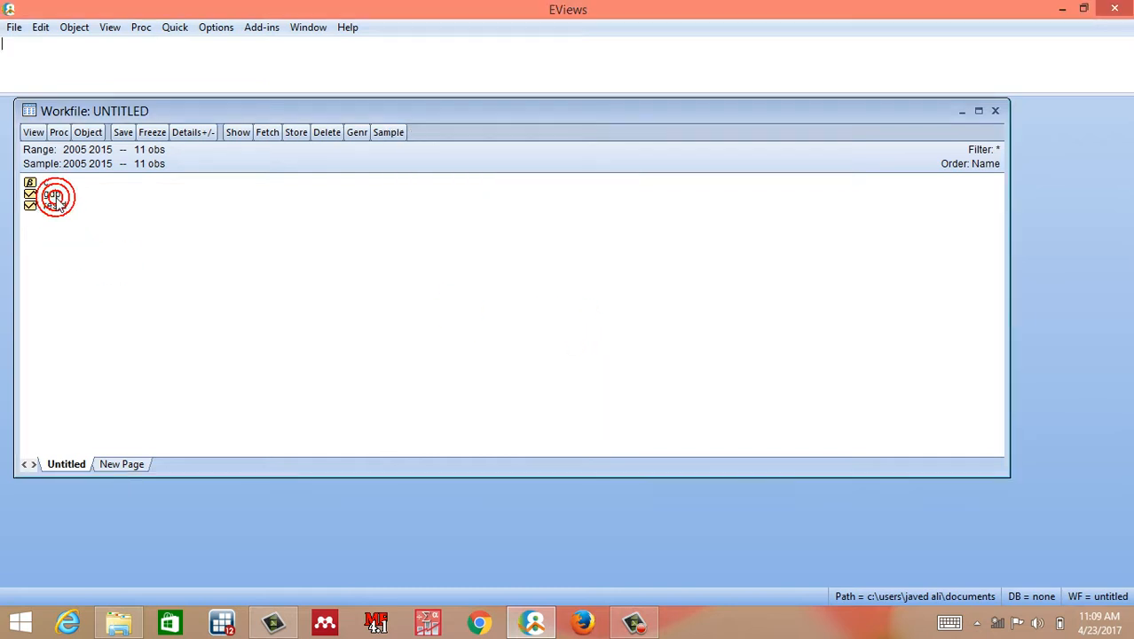
double_click(54, 194)
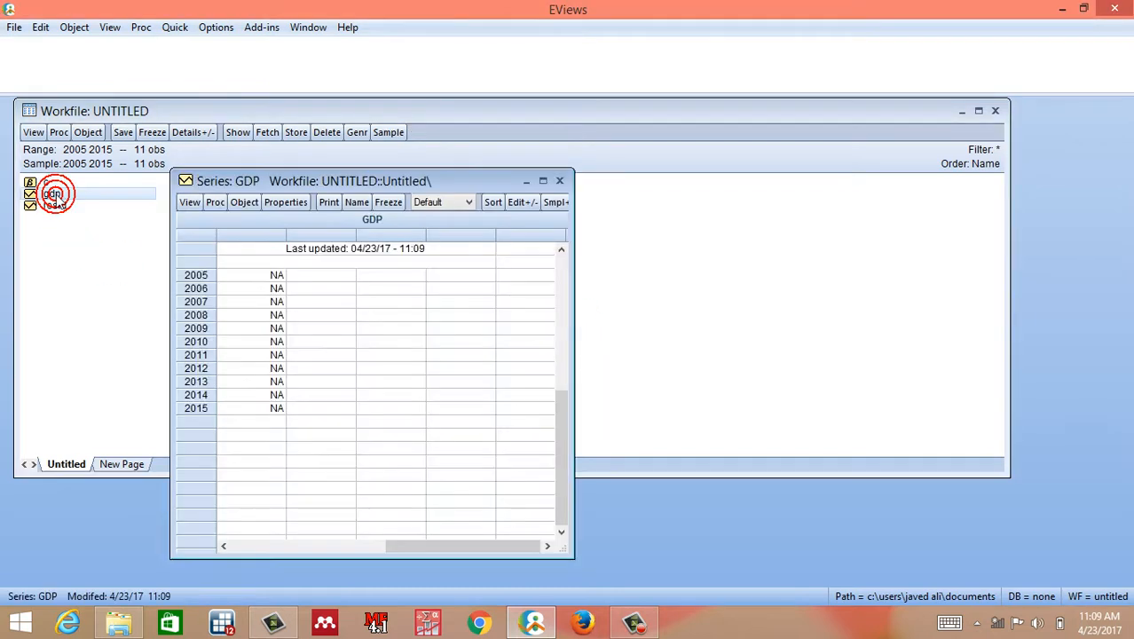
left_click(269, 275)
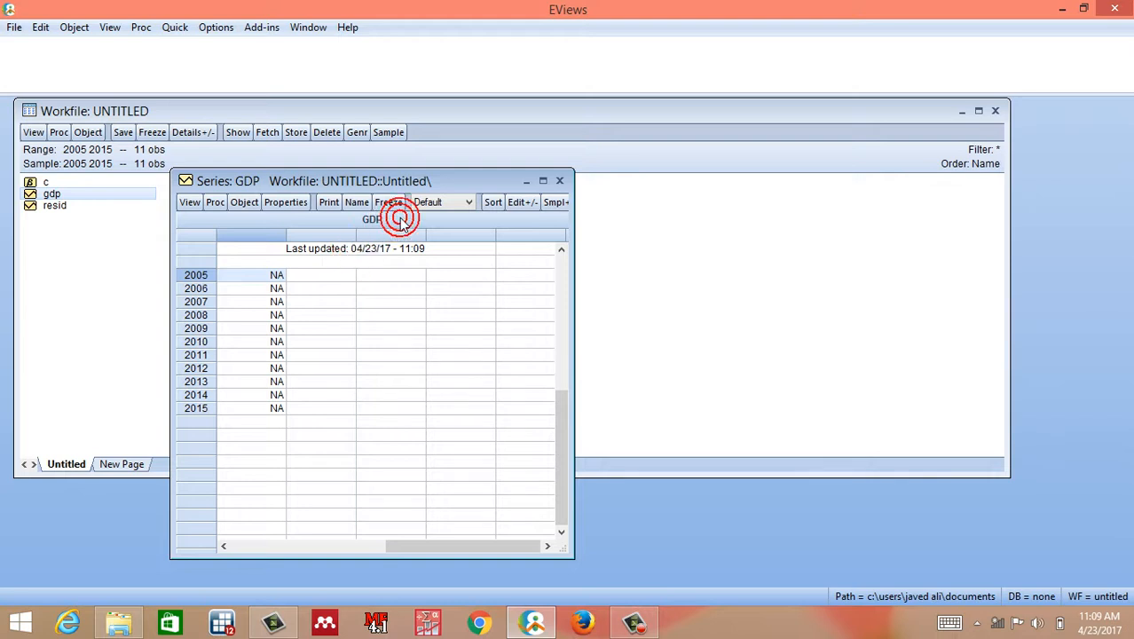
left_click(517, 203)
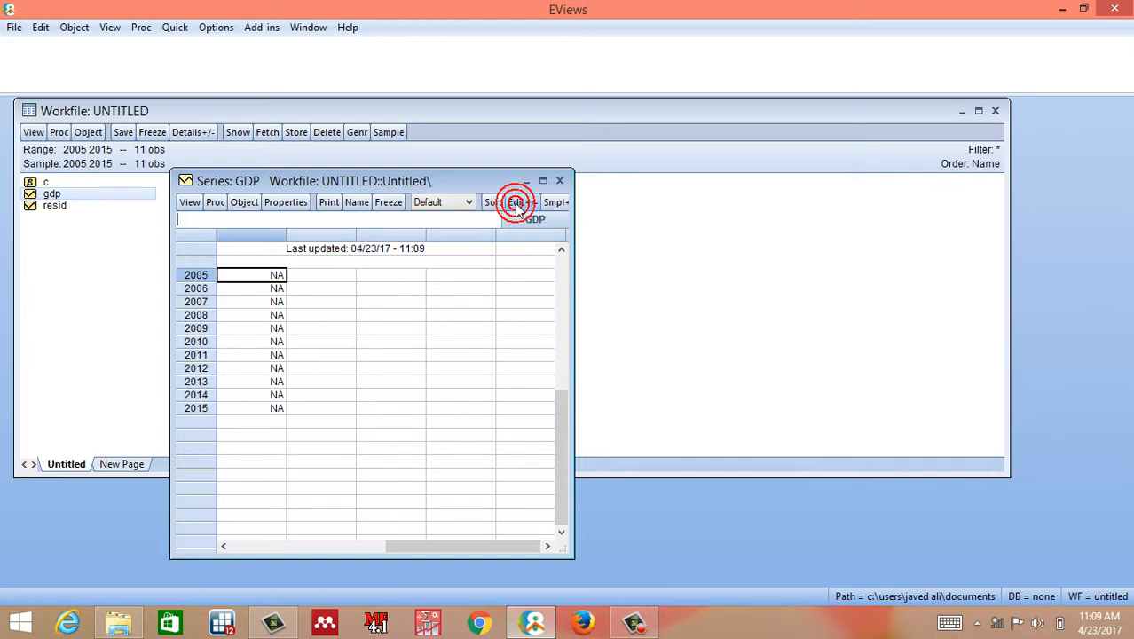
type("35")
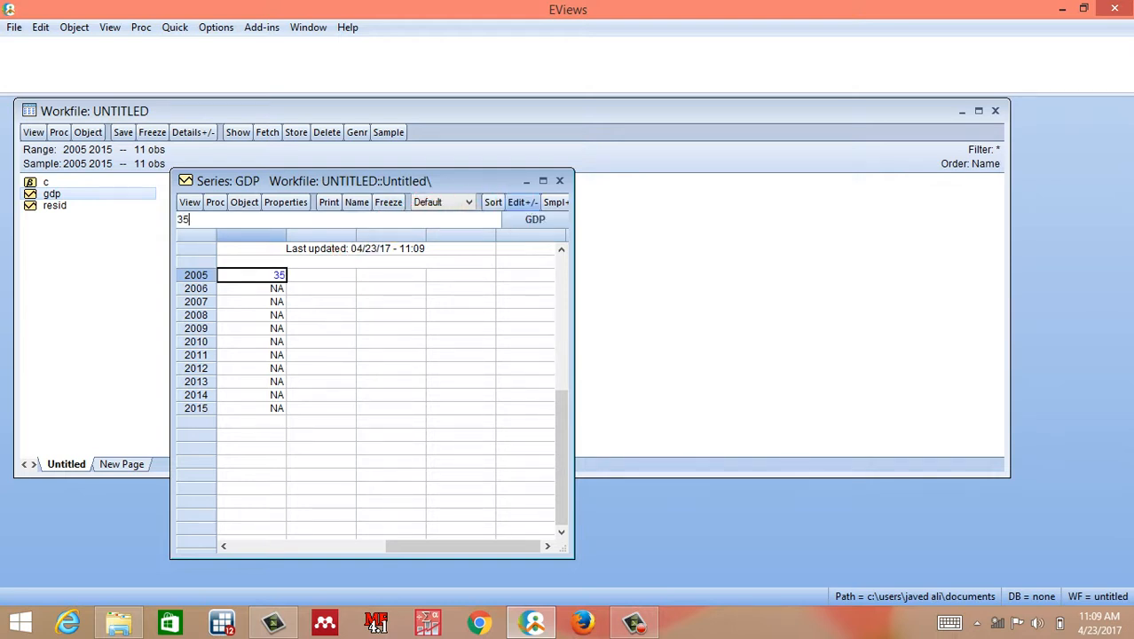
type("465")
key("Return")
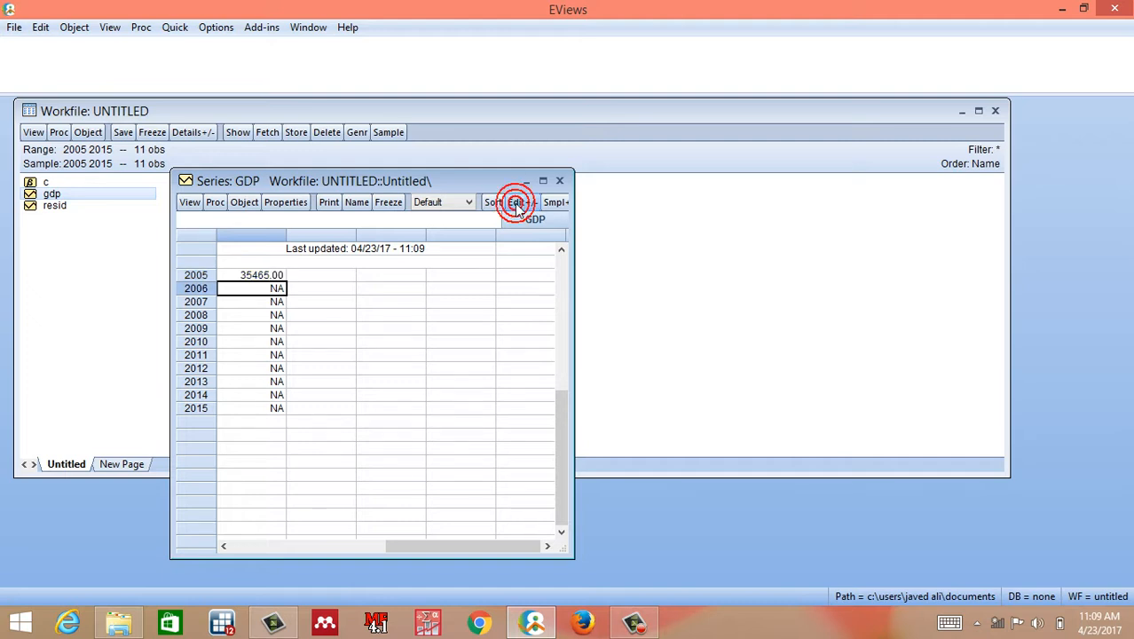
type("36365")
key("Return")
type("7363663")
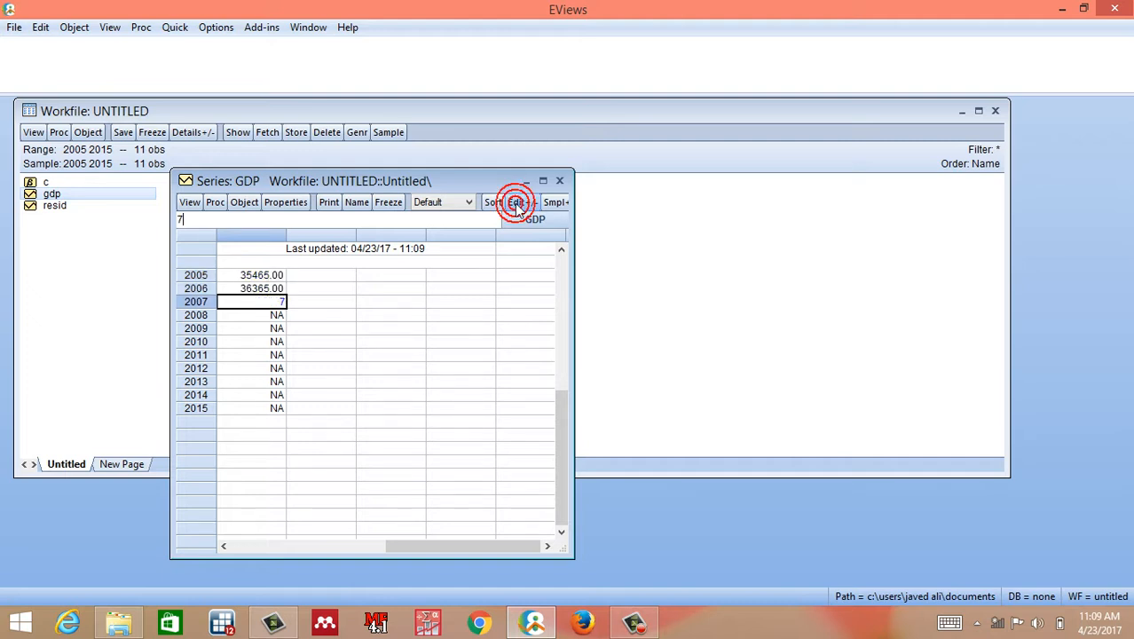
key("Return")
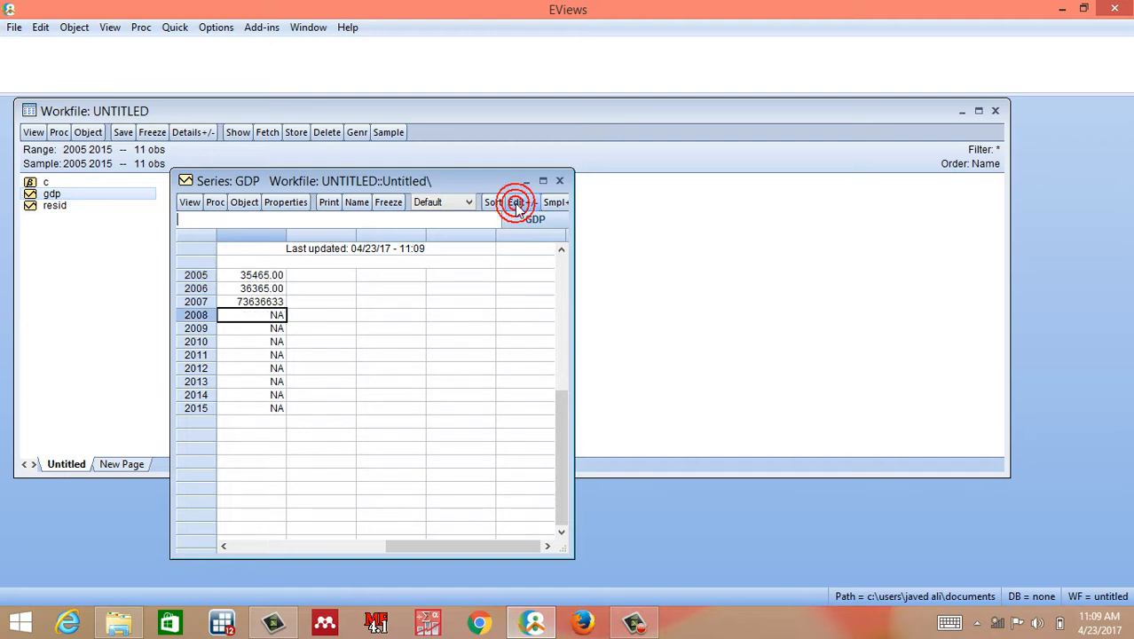
left_click(566, 181)
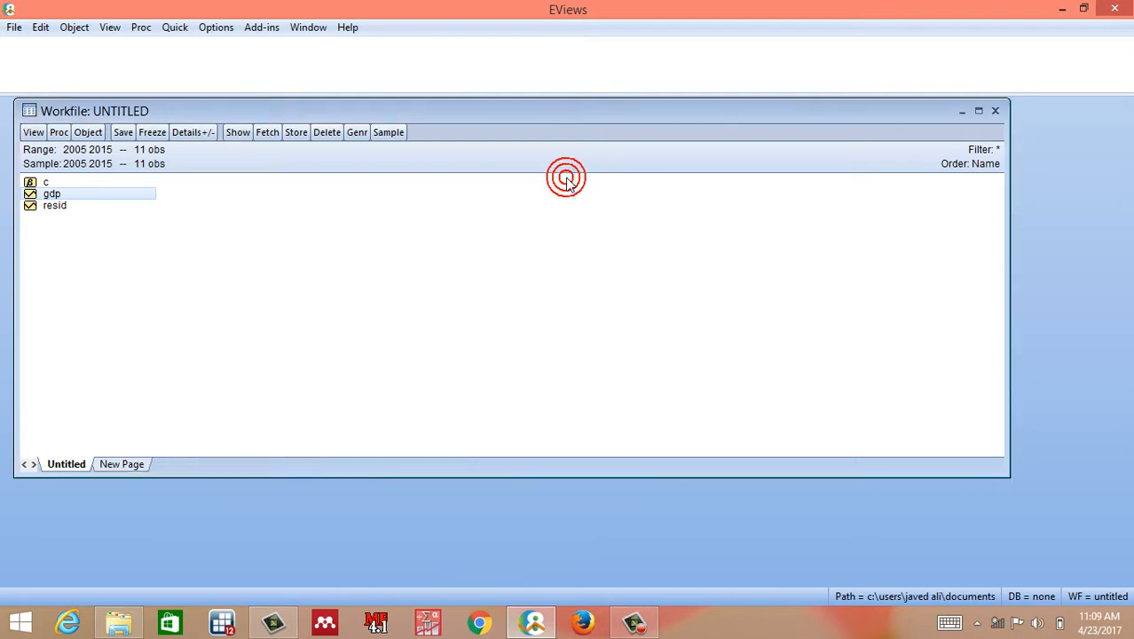
Save the annual workfile to the Desktop as an EViews Workfile named GDP, accepting the default save options
left_click(307, 262)
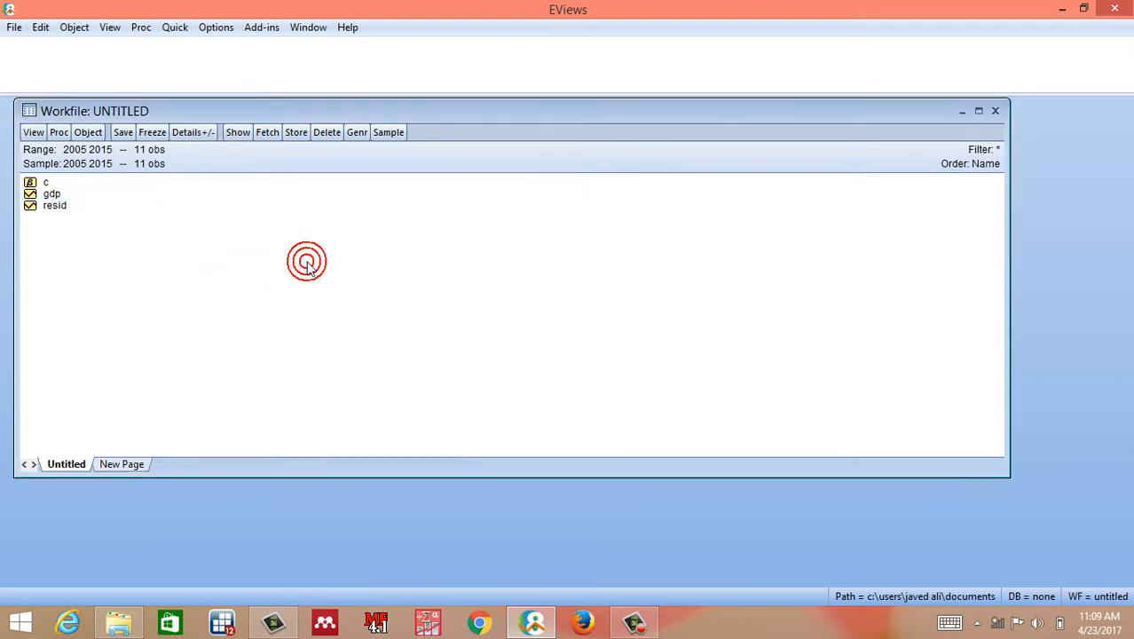
left_click(14, 28)
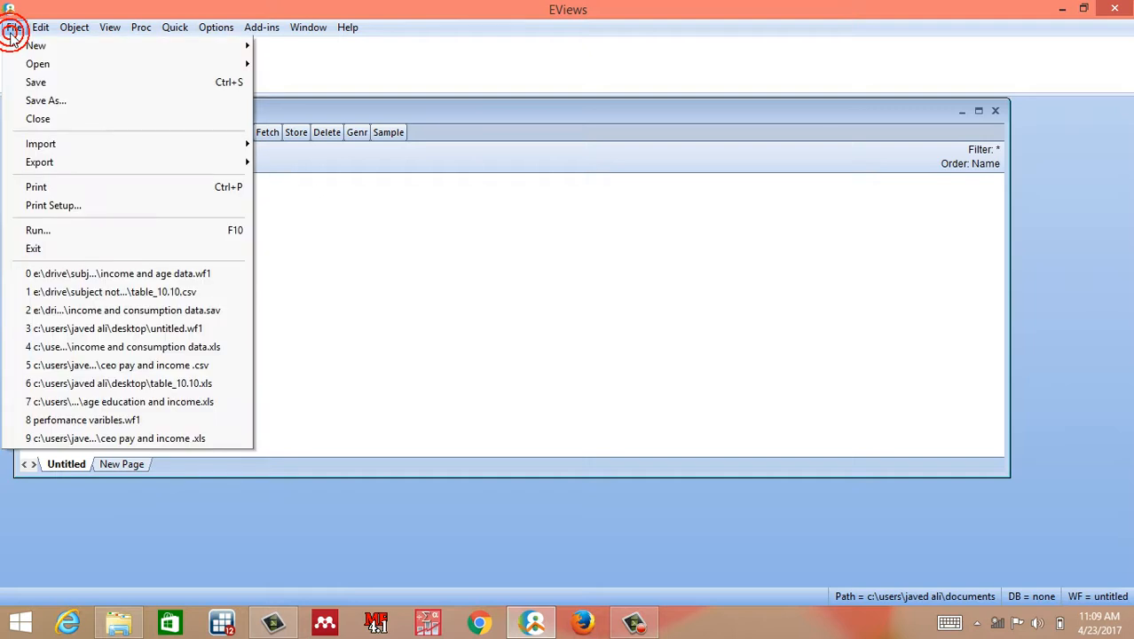
left_click(42, 82)
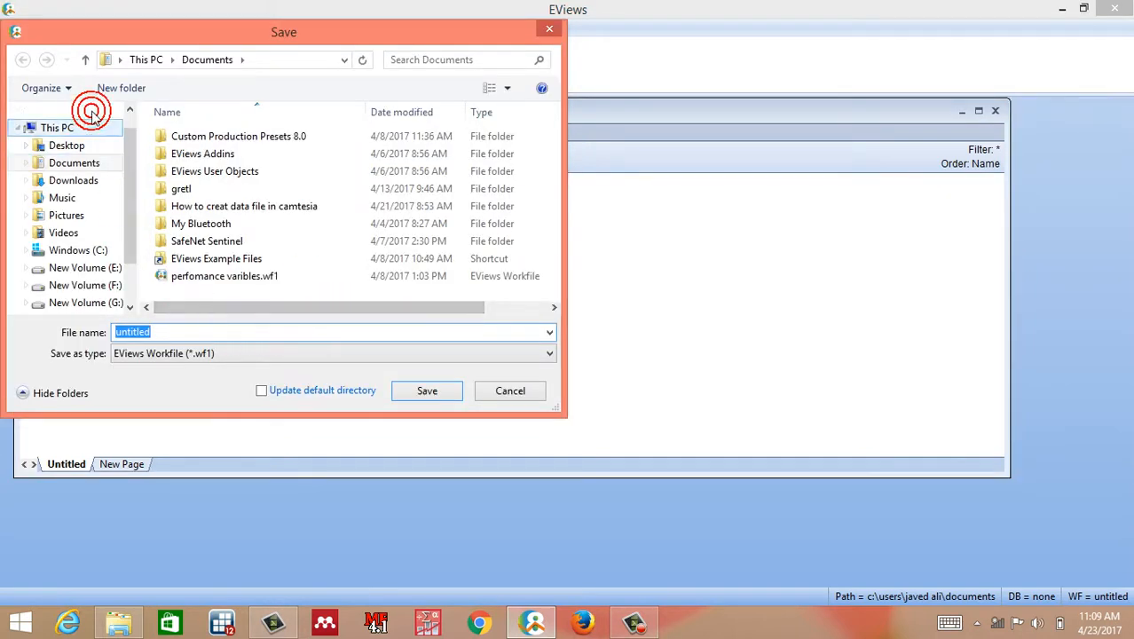
scroll(127, 124, "up", 1)
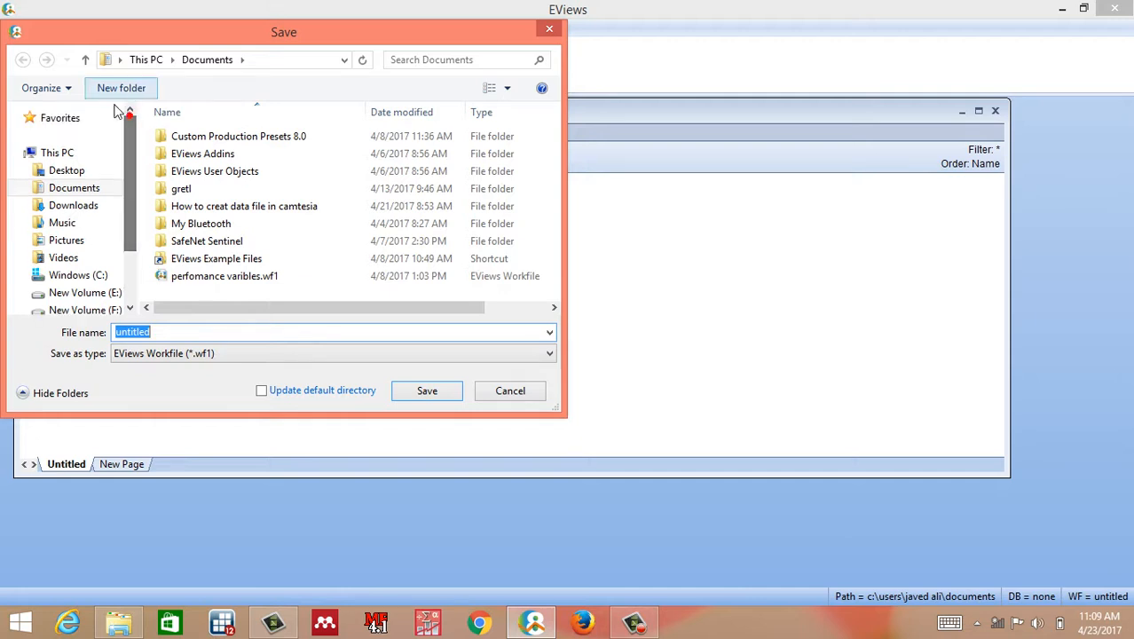
left_click(76, 170)
left_click(221, 337)
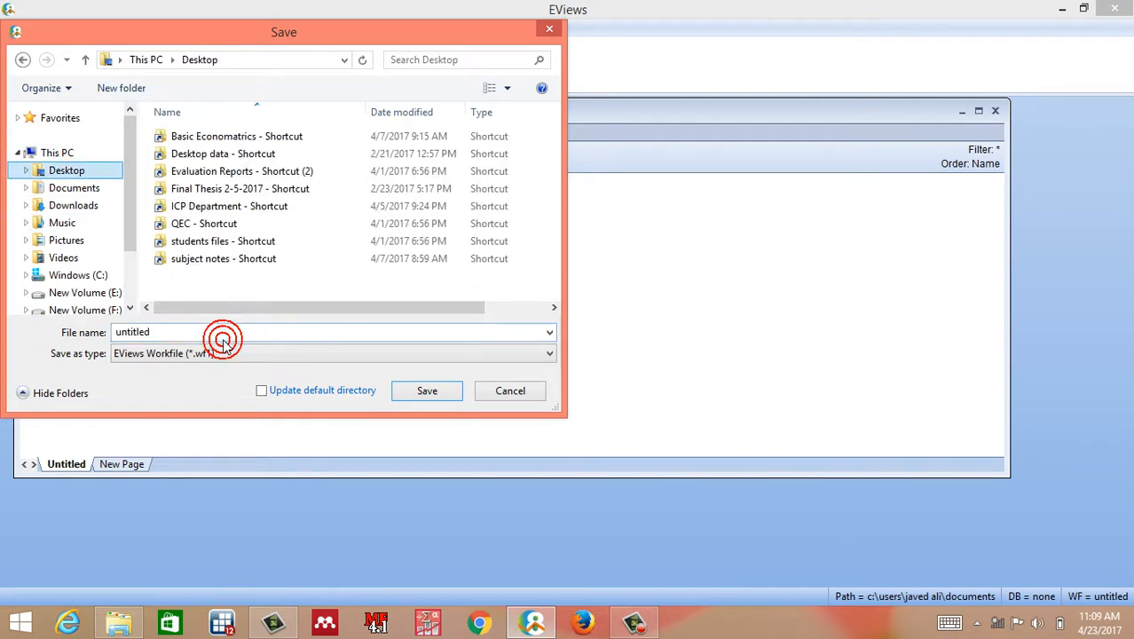
double_click(222, 335)
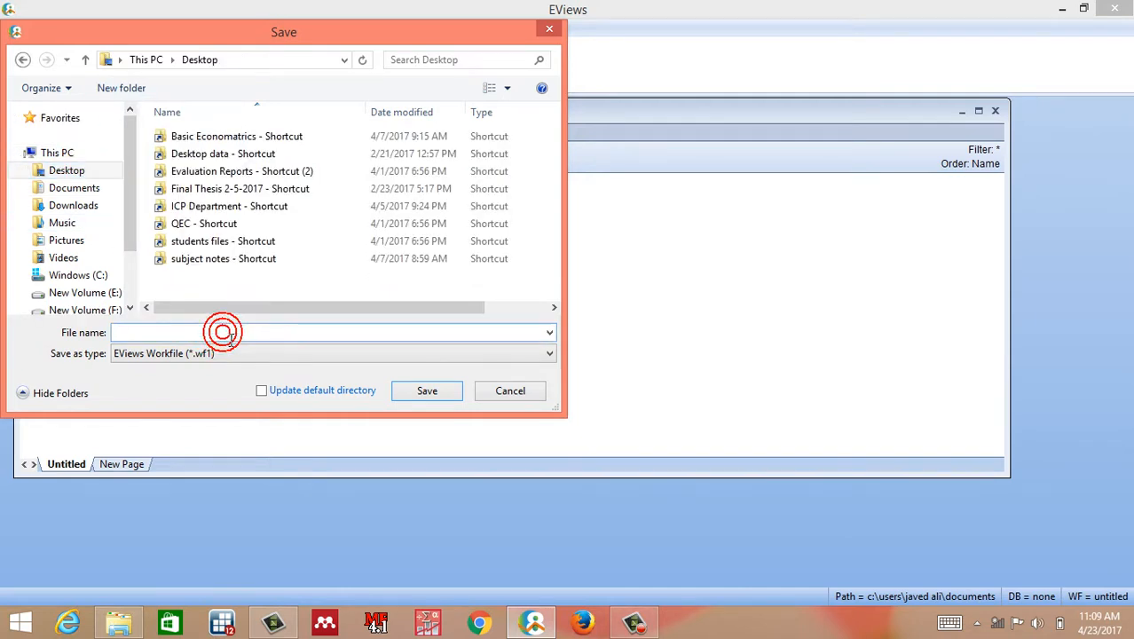
type("GDP")
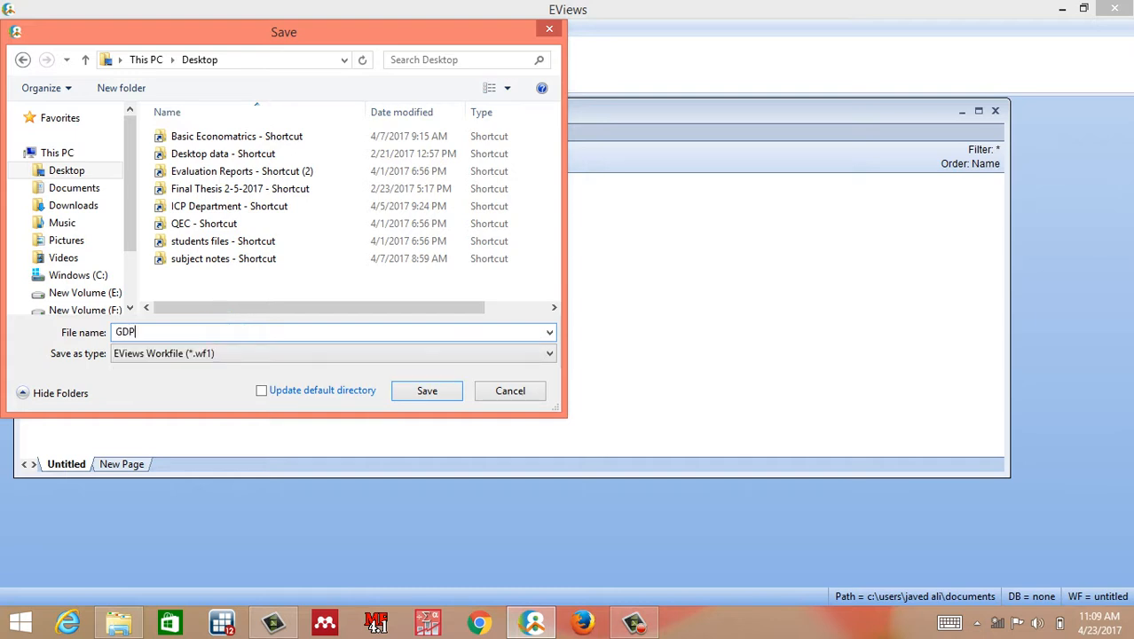
left_click(443, 390)
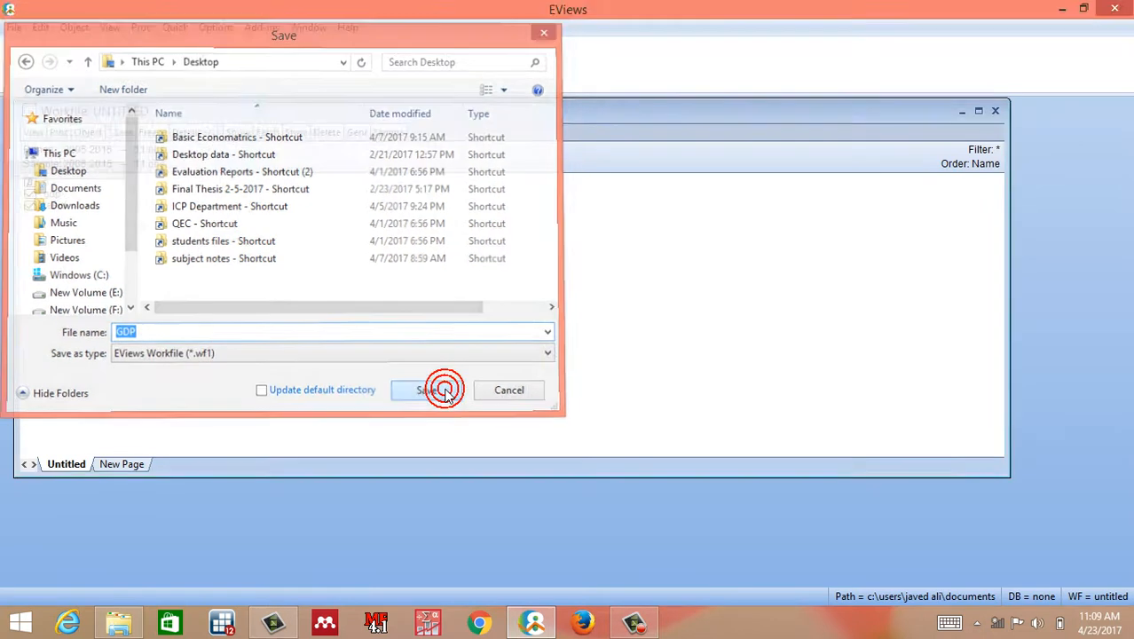
left_click(667, 292)
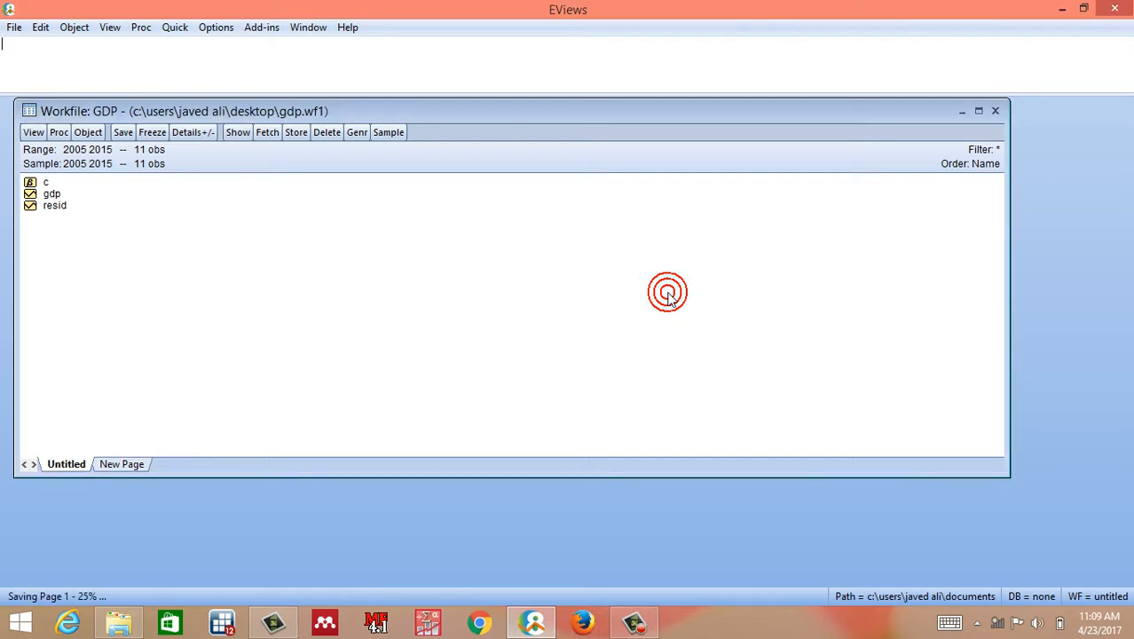
Close the GDP workfile and exit EViews, minimizing the data for 2nd class folder window to reach the desktop
left_click(994, 111)
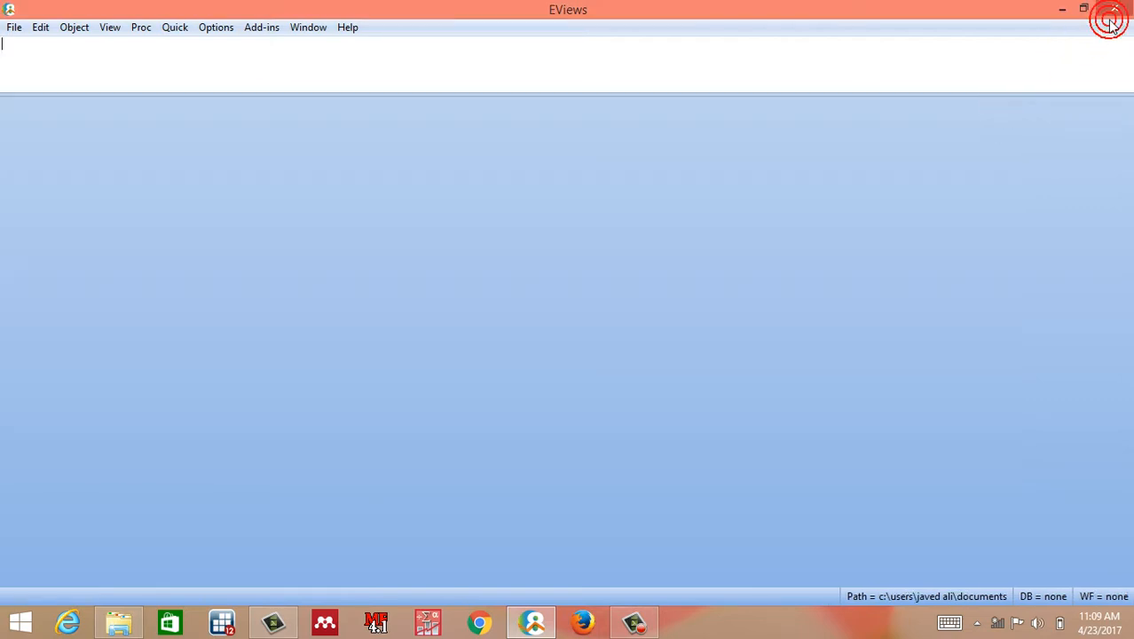
left_click(1113, 12)
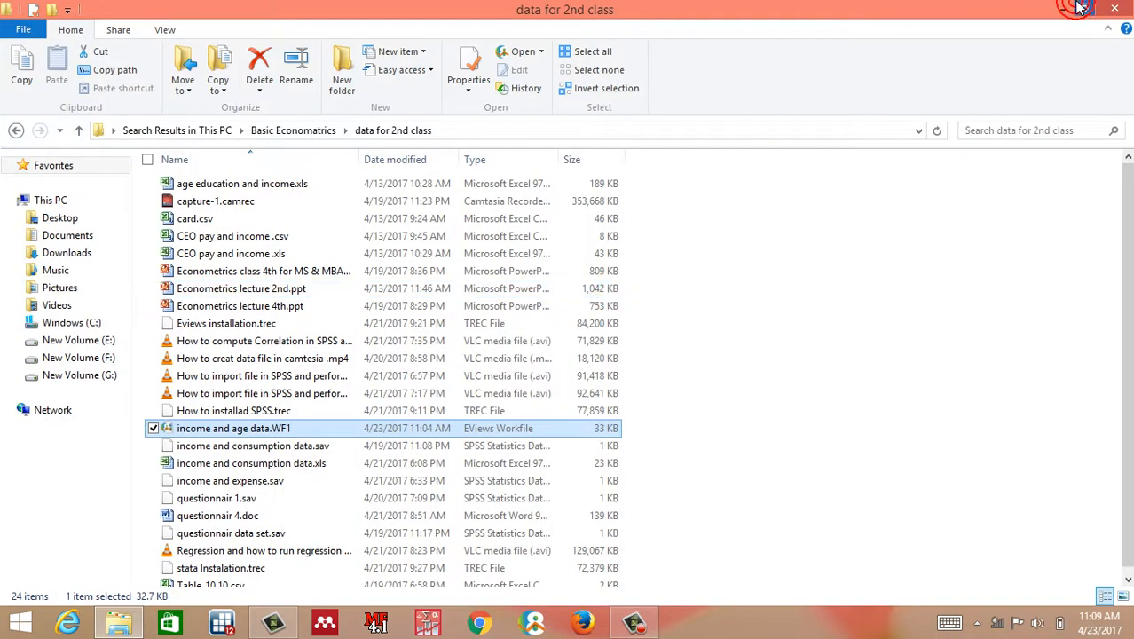
left_click(1077, 9)
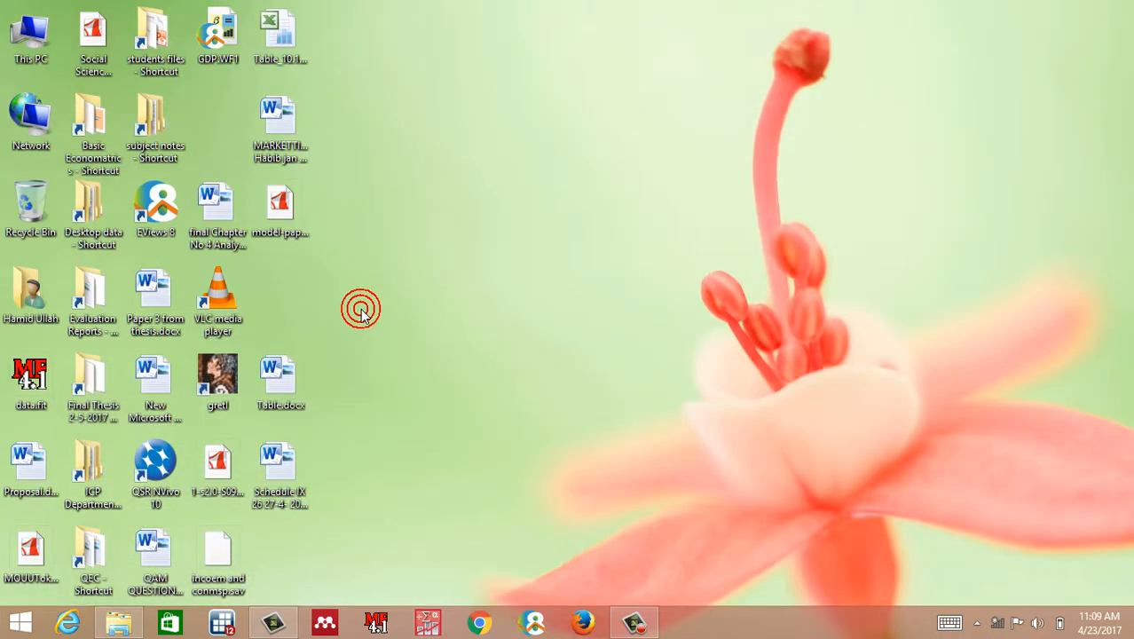
Reopen the saved GDP workfile from the desktop and widen its window across most of the workspace
double_click(232, 40)
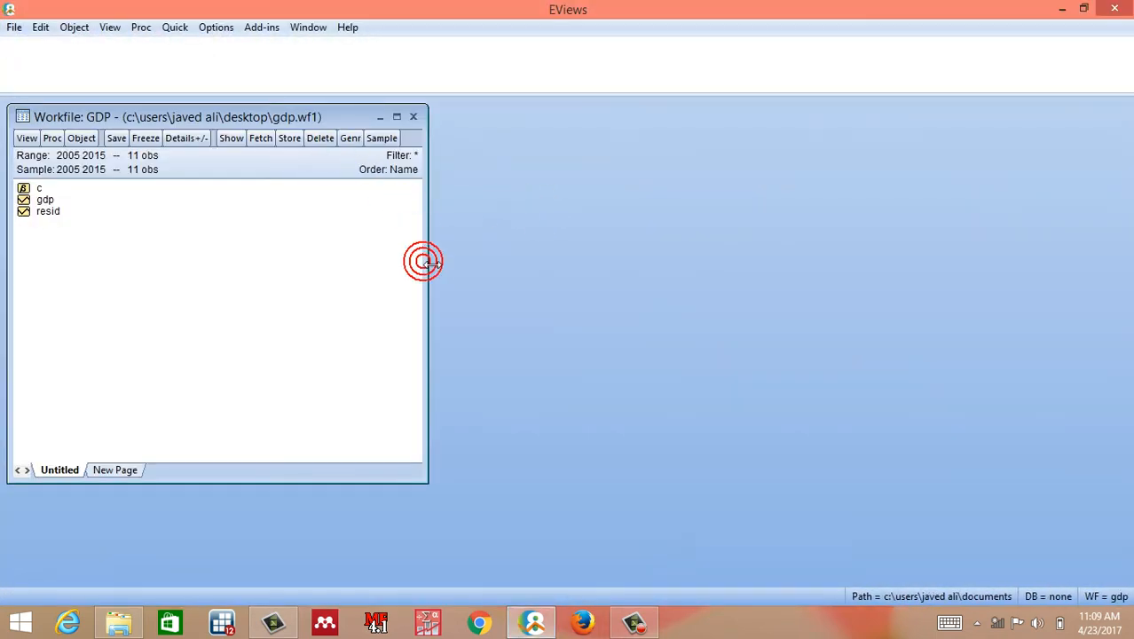
left_click(46, 200)
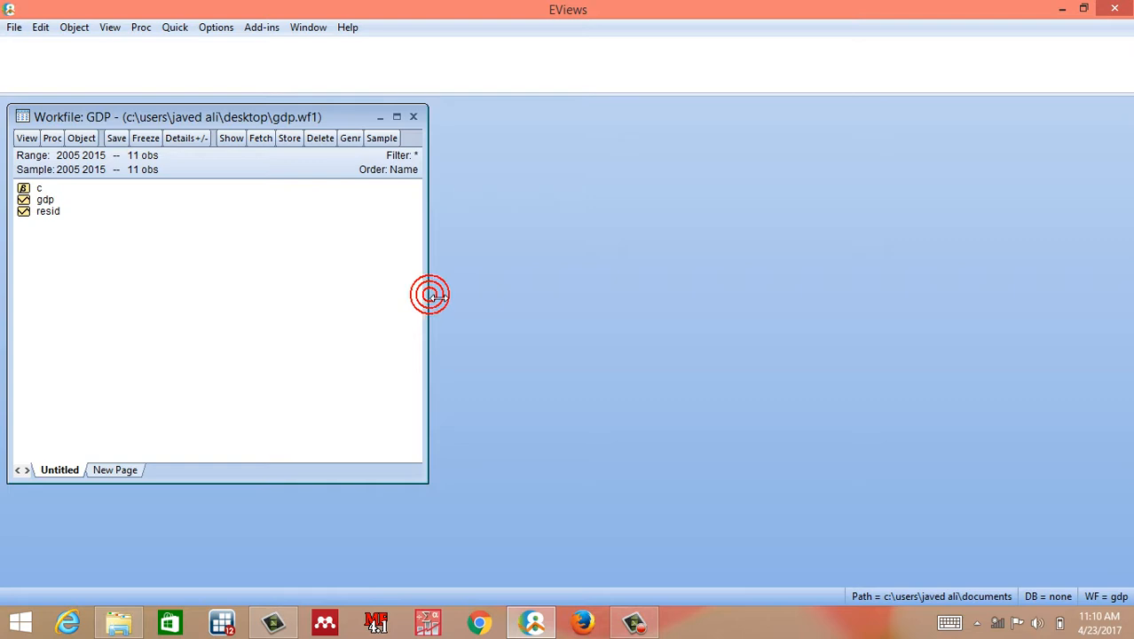
left_click_drag(429, 295, 1023, 311)
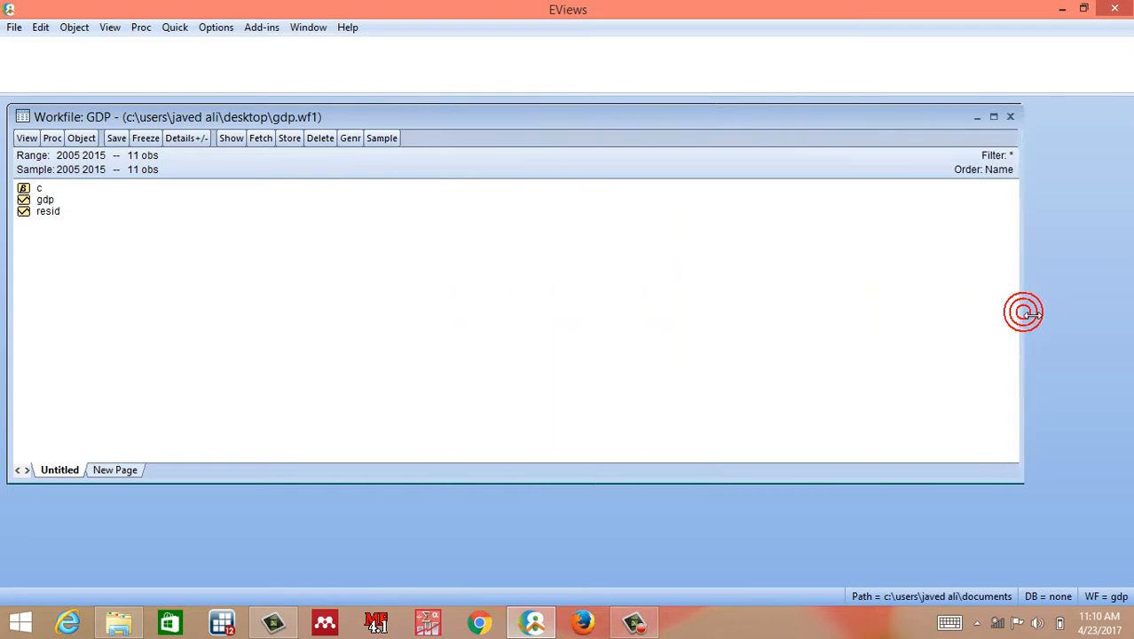
Compute common-sample descriptive group statistics for the gdp series and delete the untitled statistics group after viewing it
left_click(188, 29)
mouse_move(217, 163)
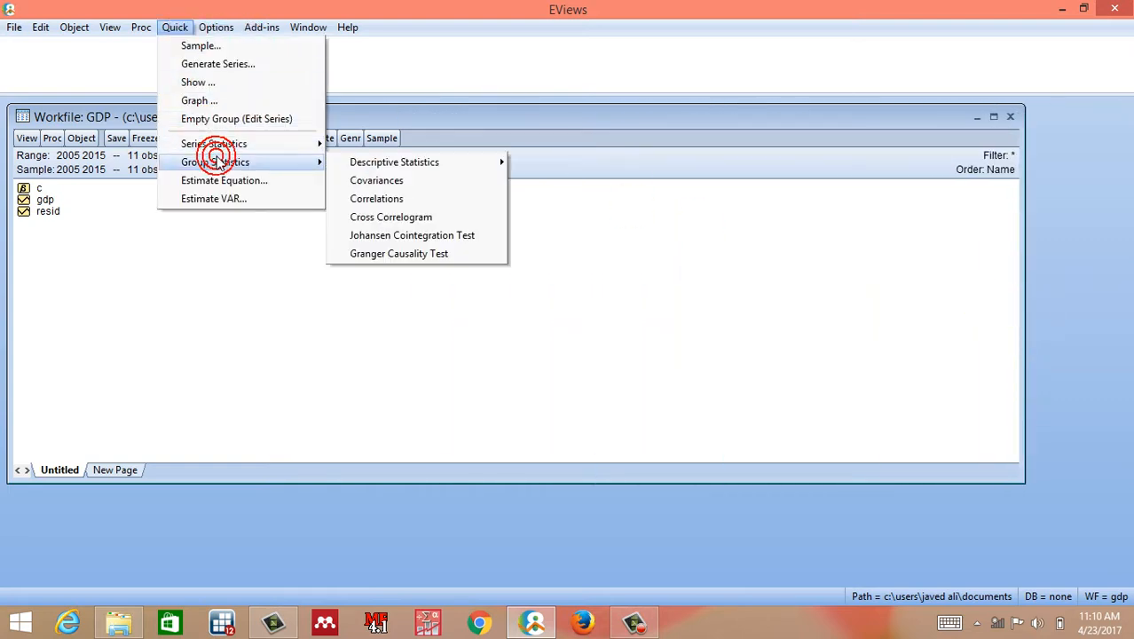
mouse_move(372, 168)
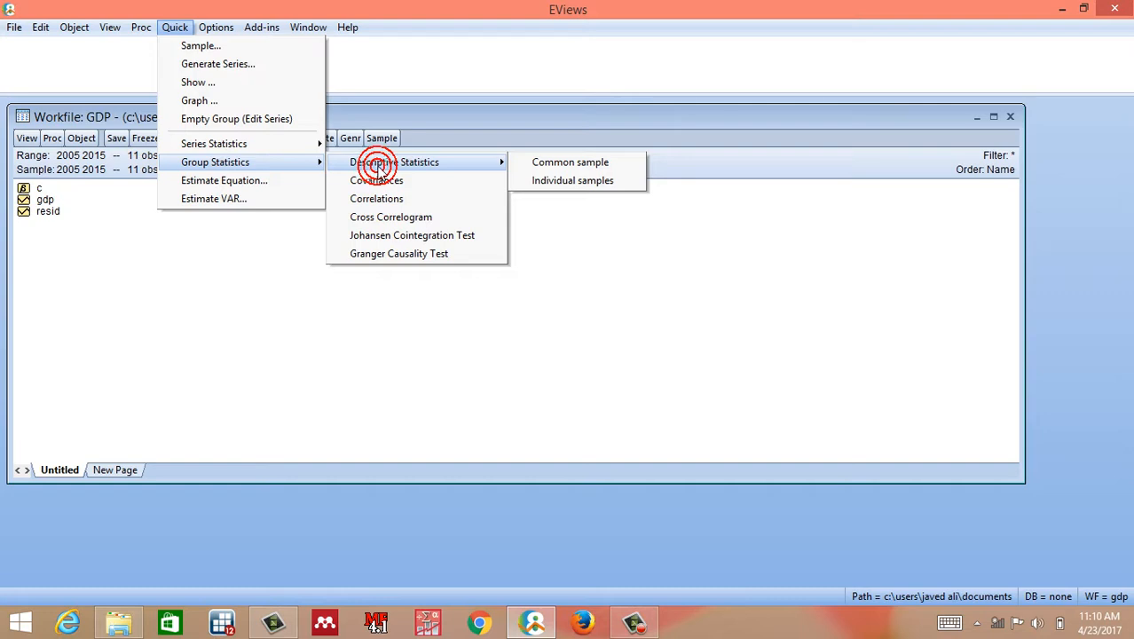
left_click(571, 165)
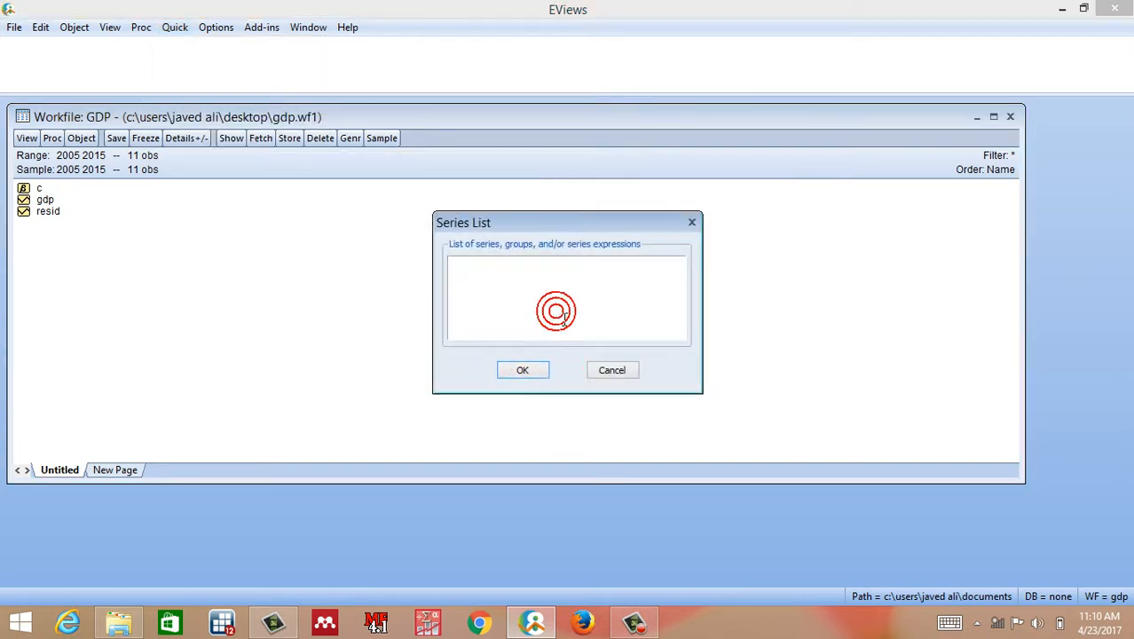
type("g")
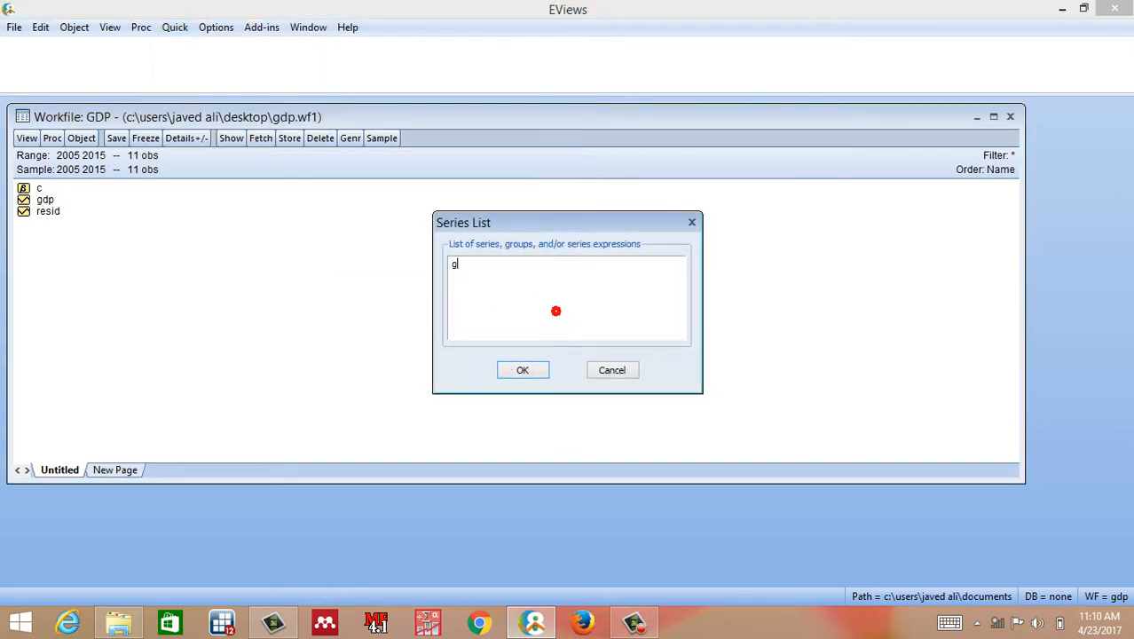
left_click(555, 311)
type("dp")
left_click(522, 369)
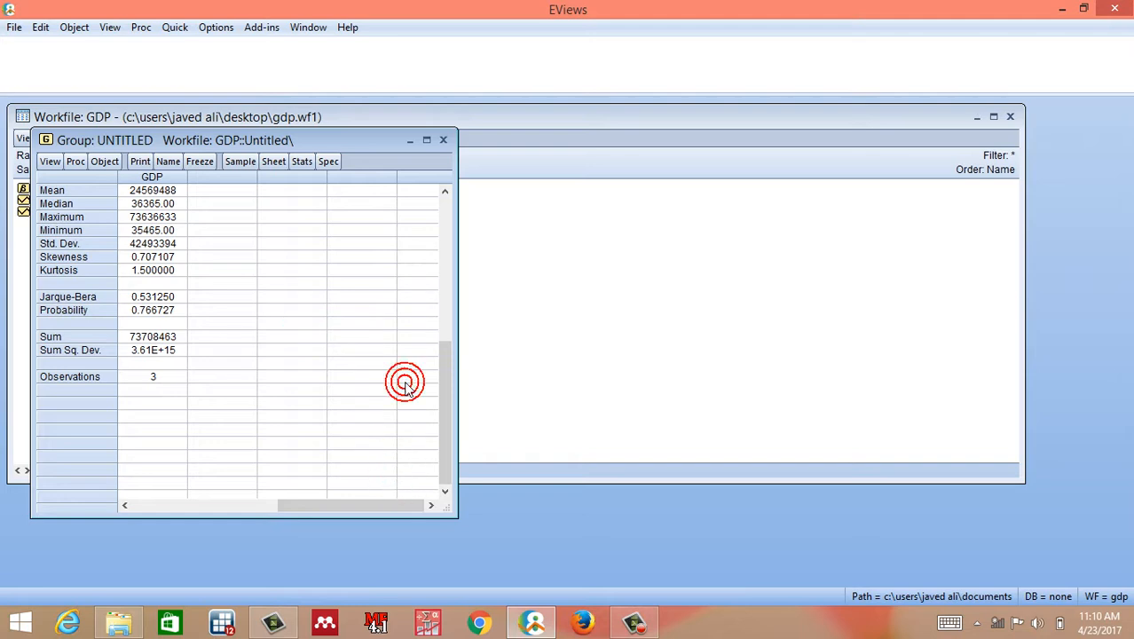
left_click(443, 140)
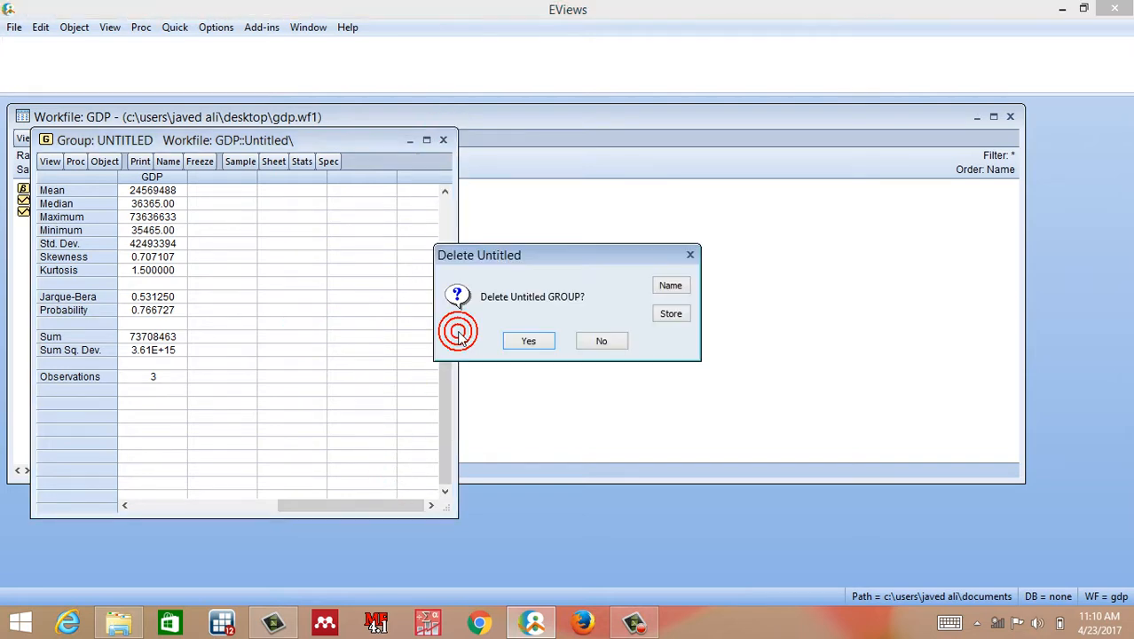
left_click(538, 334)
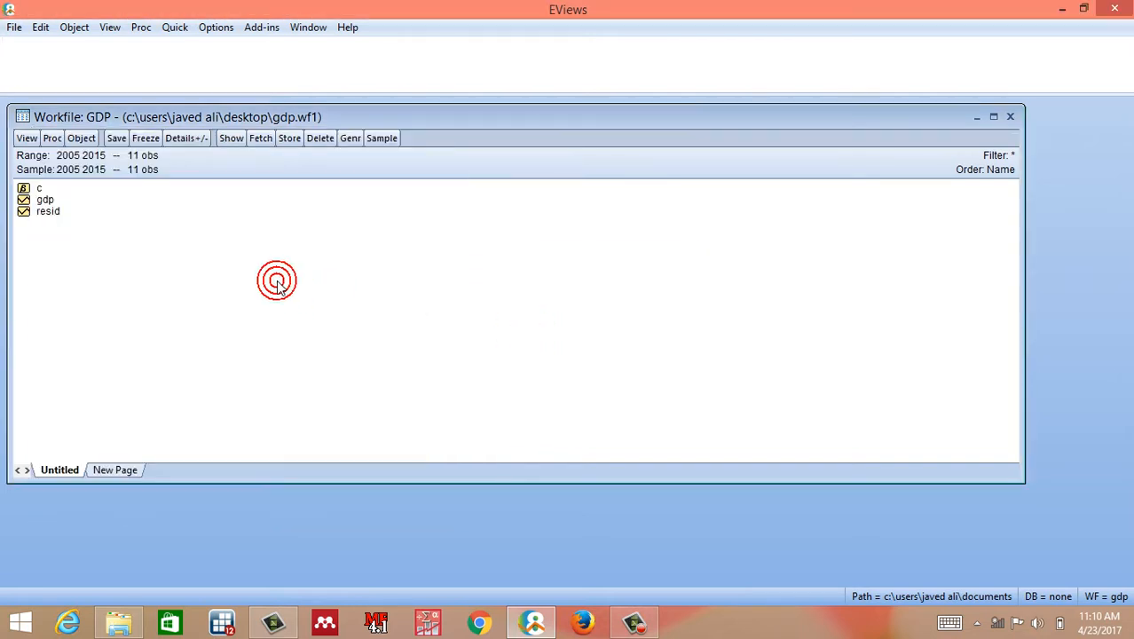
Create a new series object named intrate in the GDP workfile
right_click(276, 282)
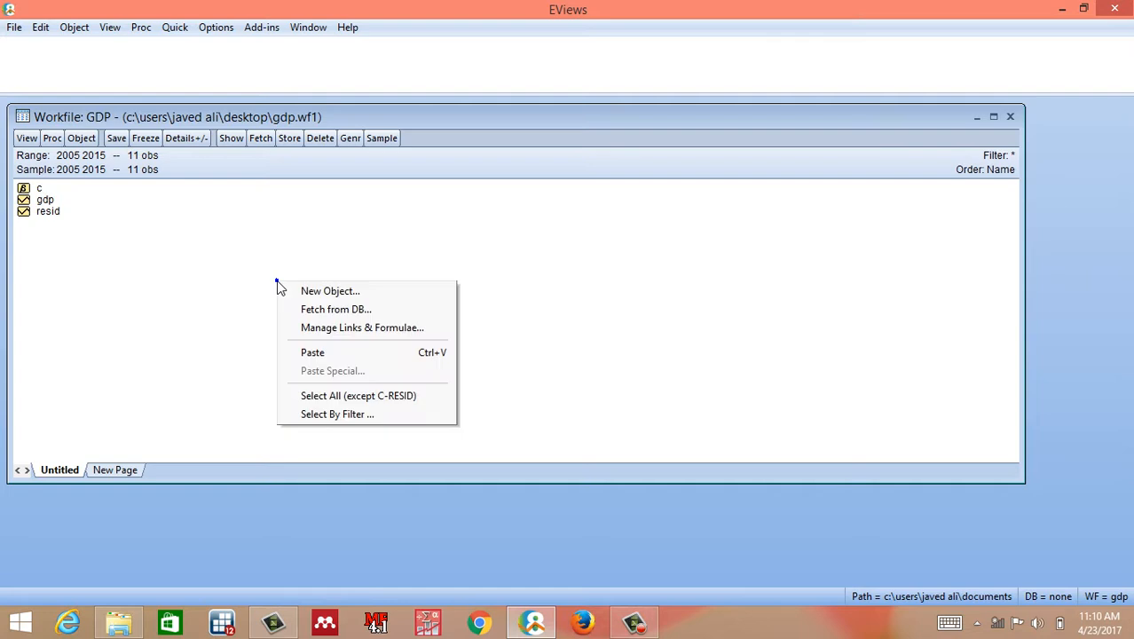
left_click(337, 292)
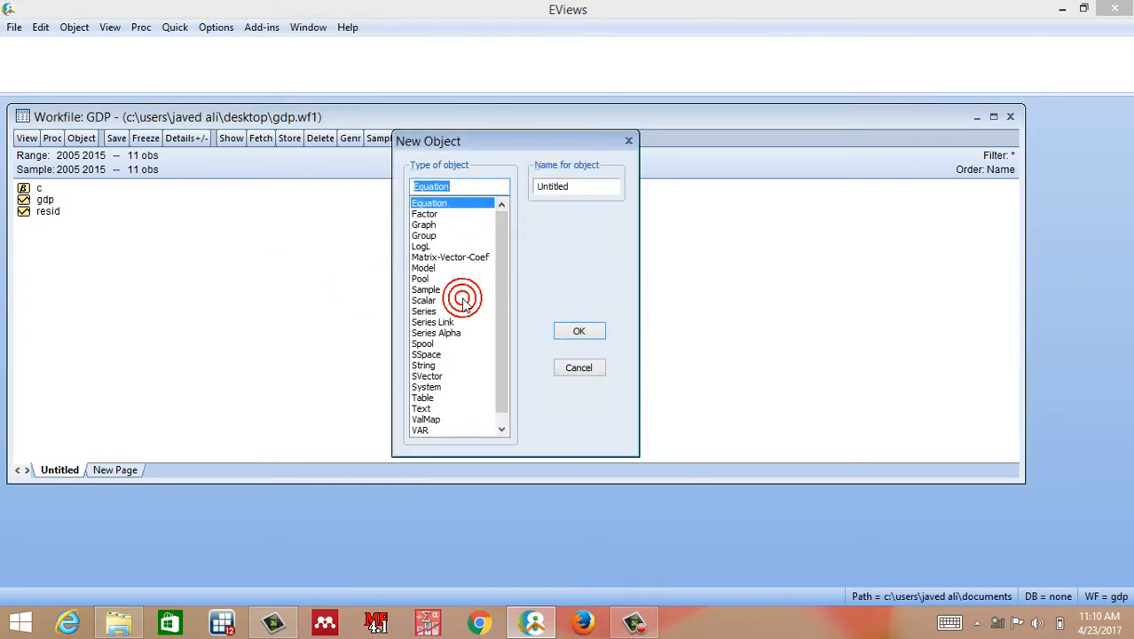
left_click(432, 311)
left_click(582, 185)
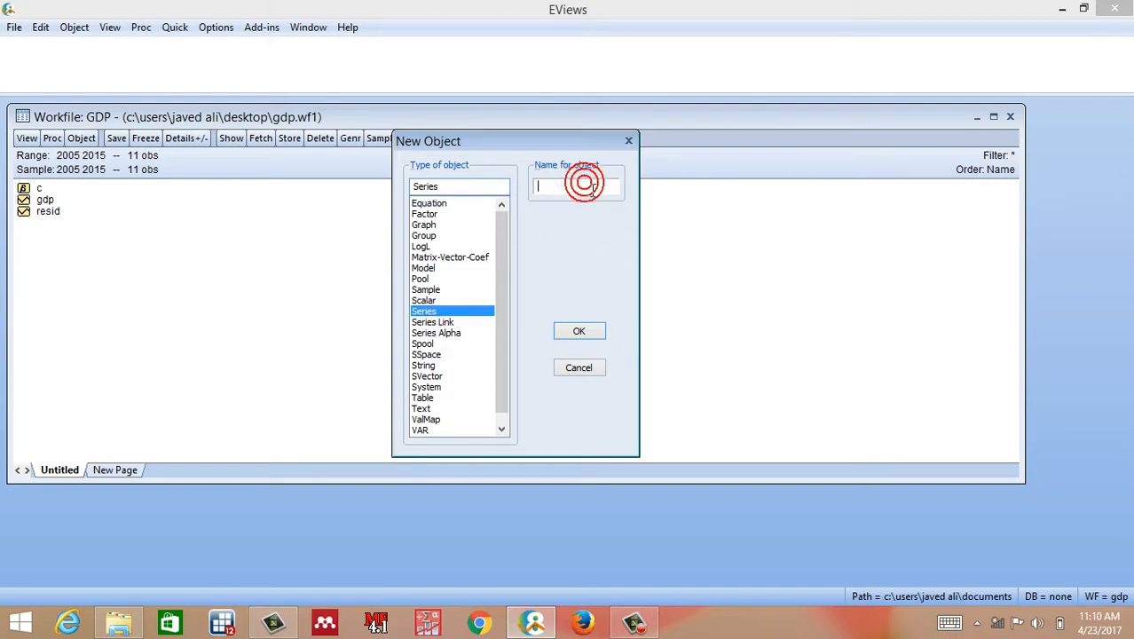
type("l")
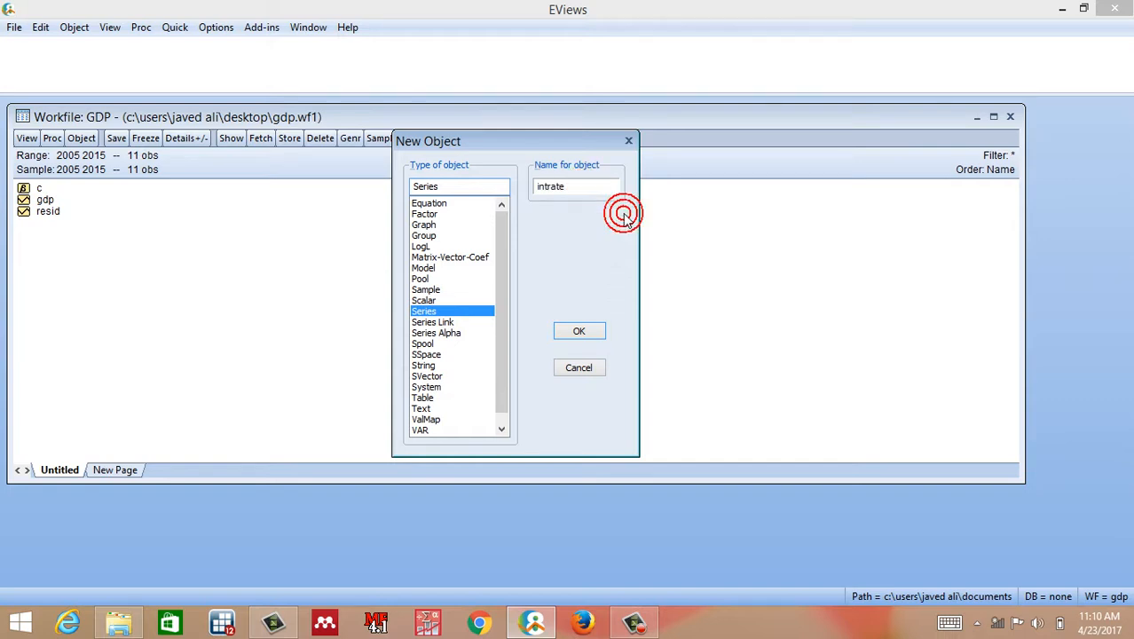
left_click(578, 331)
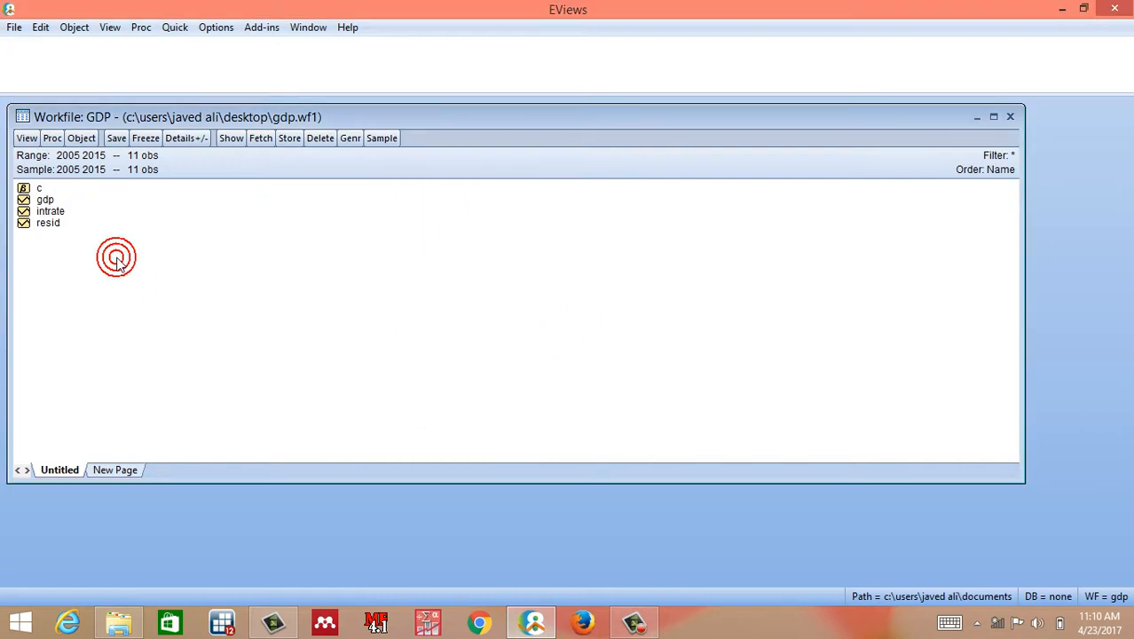
Fill the intrate series with 15, 14, 16 and 15 for the years 2005 to 2008 and close its window
double_click(62, 211)
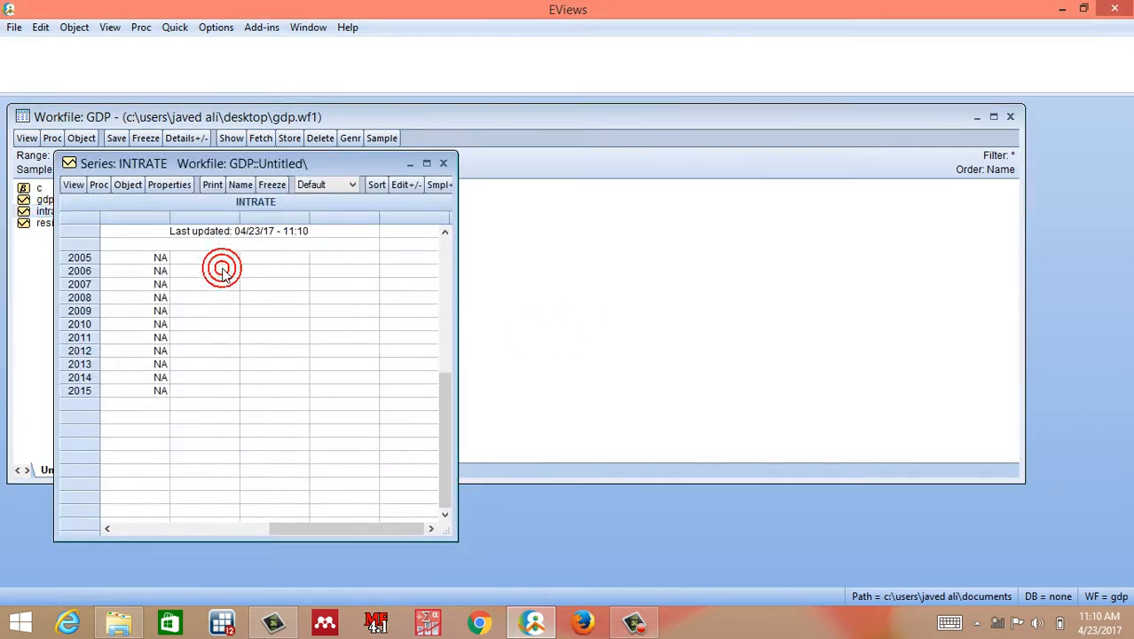
left_click(149, 250)
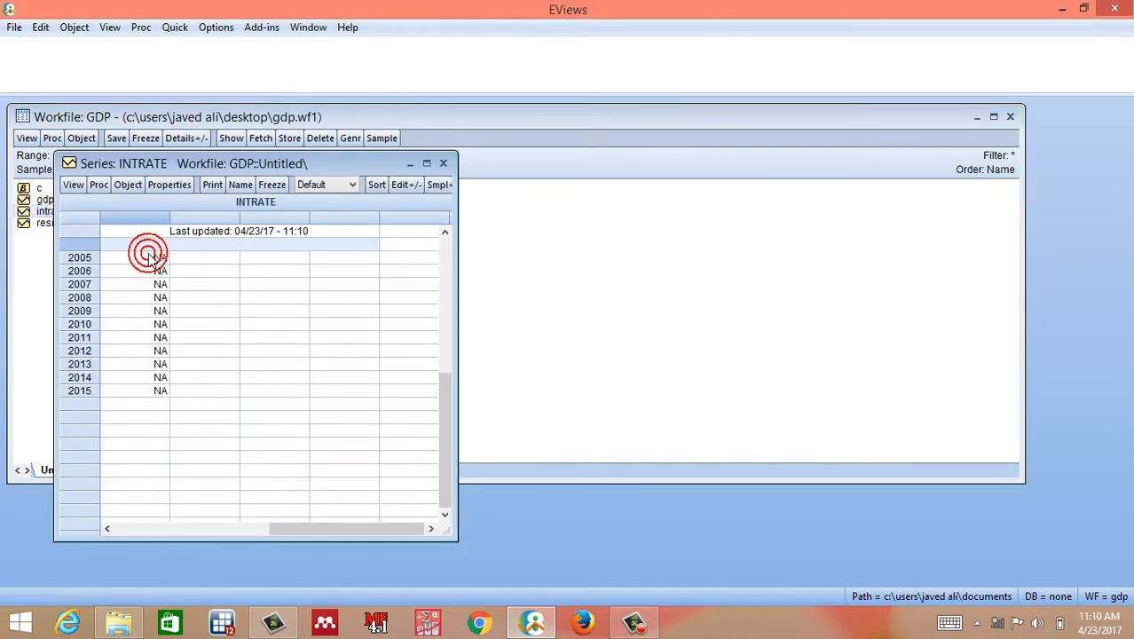
left_click(152, 256)
left_click(364, 199)
left_click(405, 186)
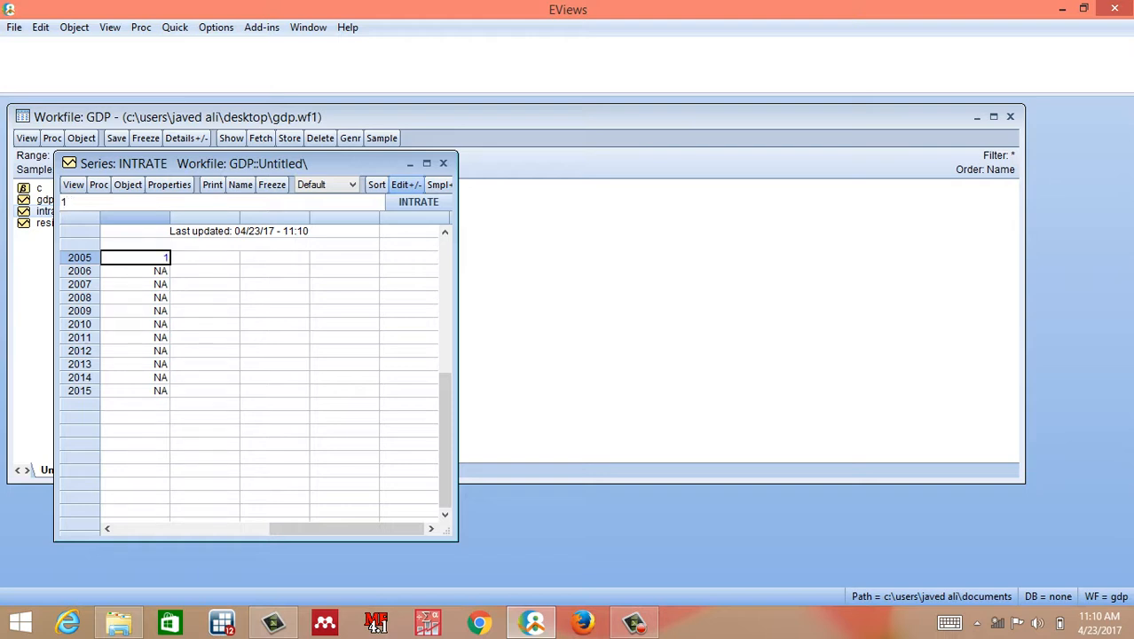
type("15")
key("Return")
left_click(406, 186)
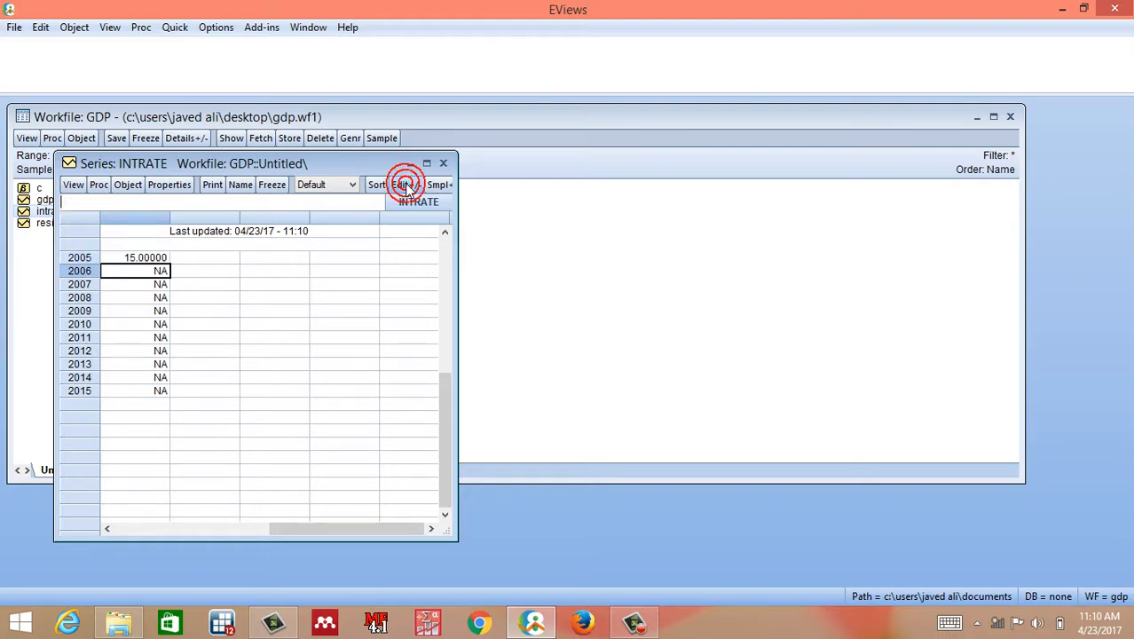
type("1")
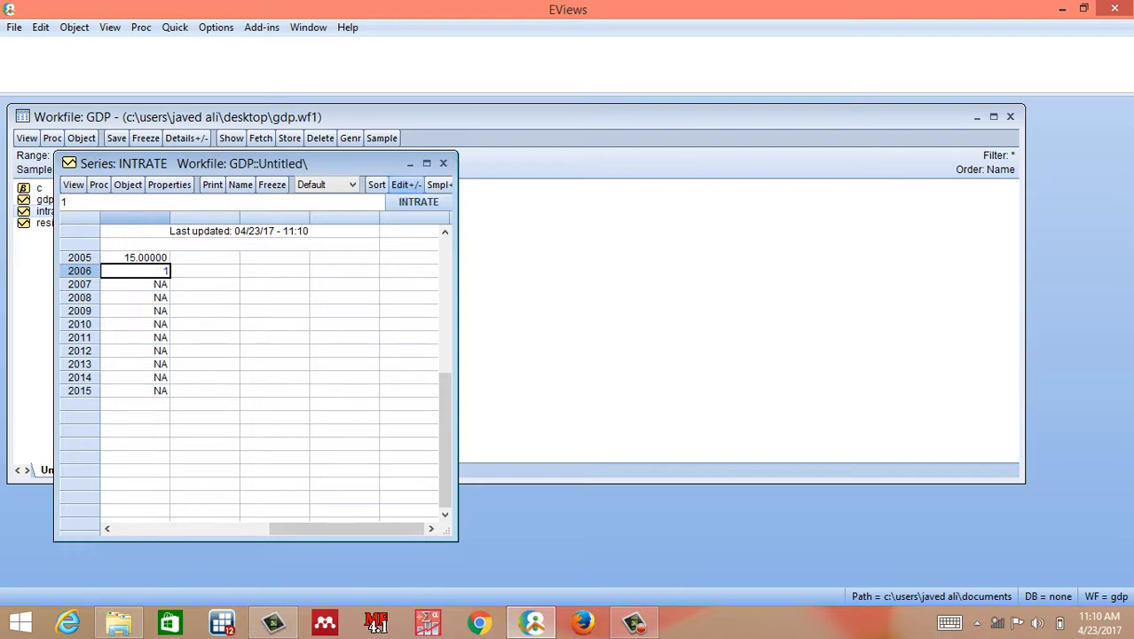
type("4")
key("Return")
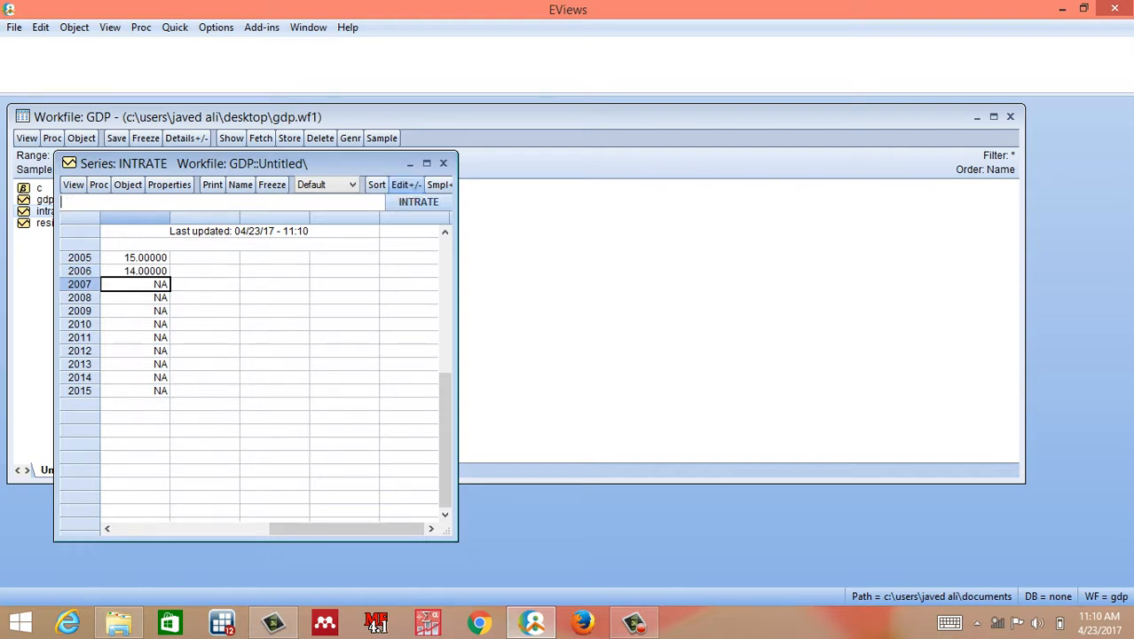
type("16")
key("Return")
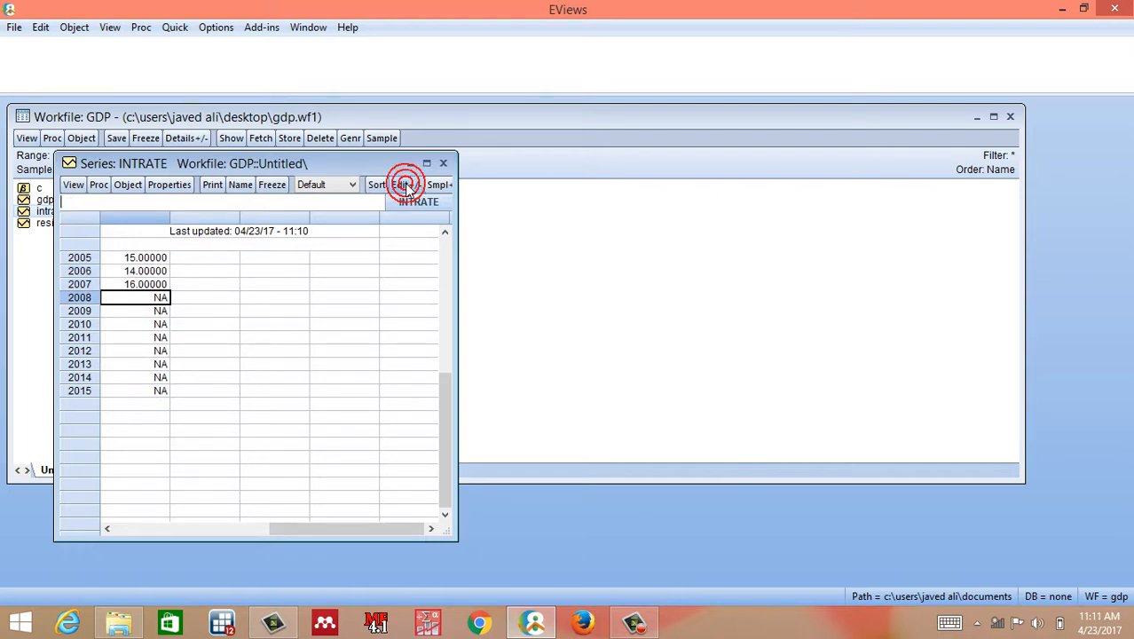
type("15")
key("Return")
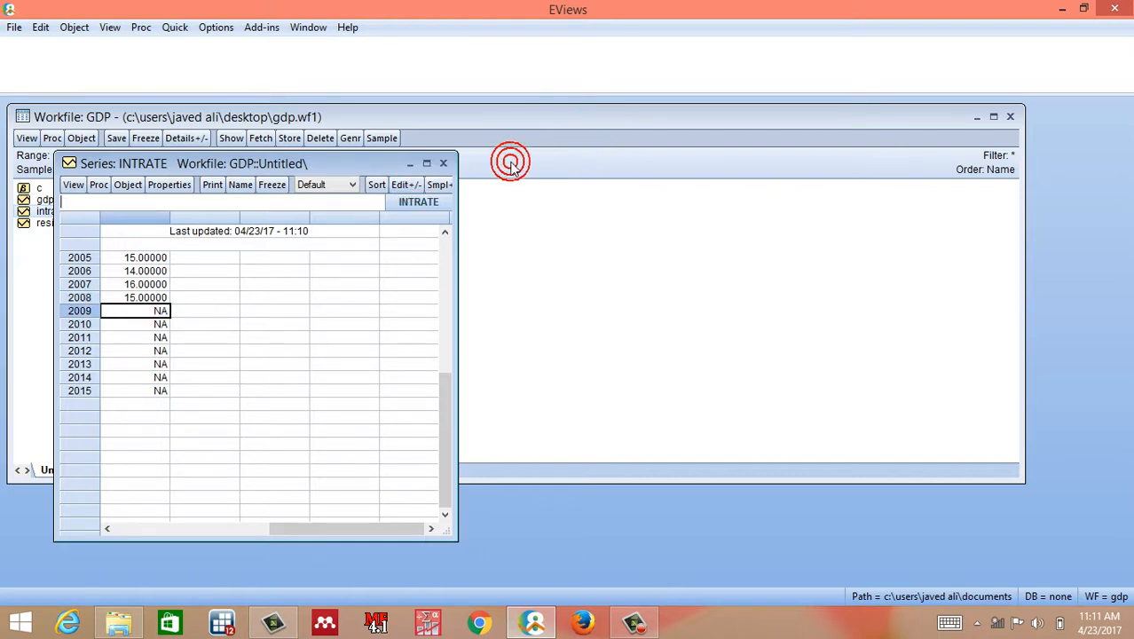
left_click(452, 164)
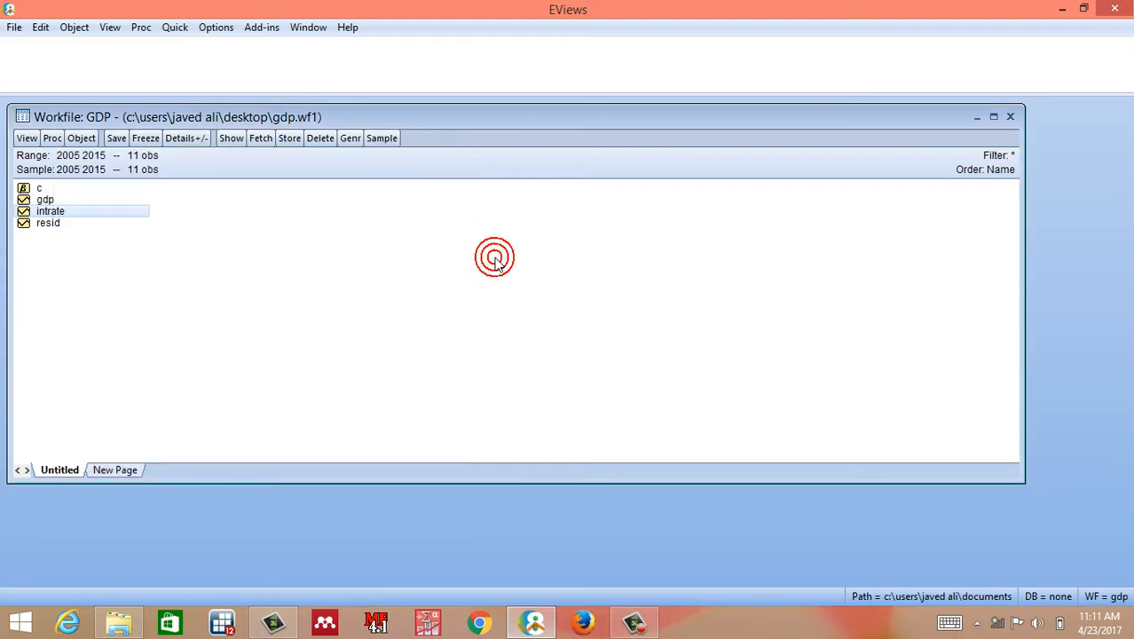
Compute the group correlation matrix for the intrate and gdp series and select the resulting table
left_click(175, 27)
left_click(204, 162)
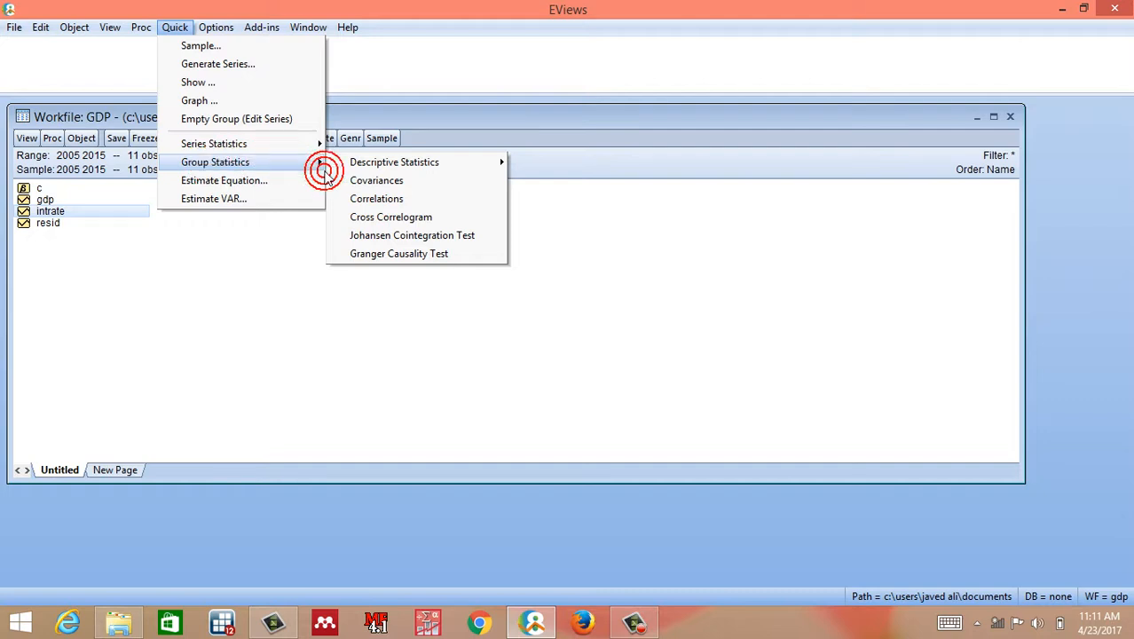
left_click(380, 199)
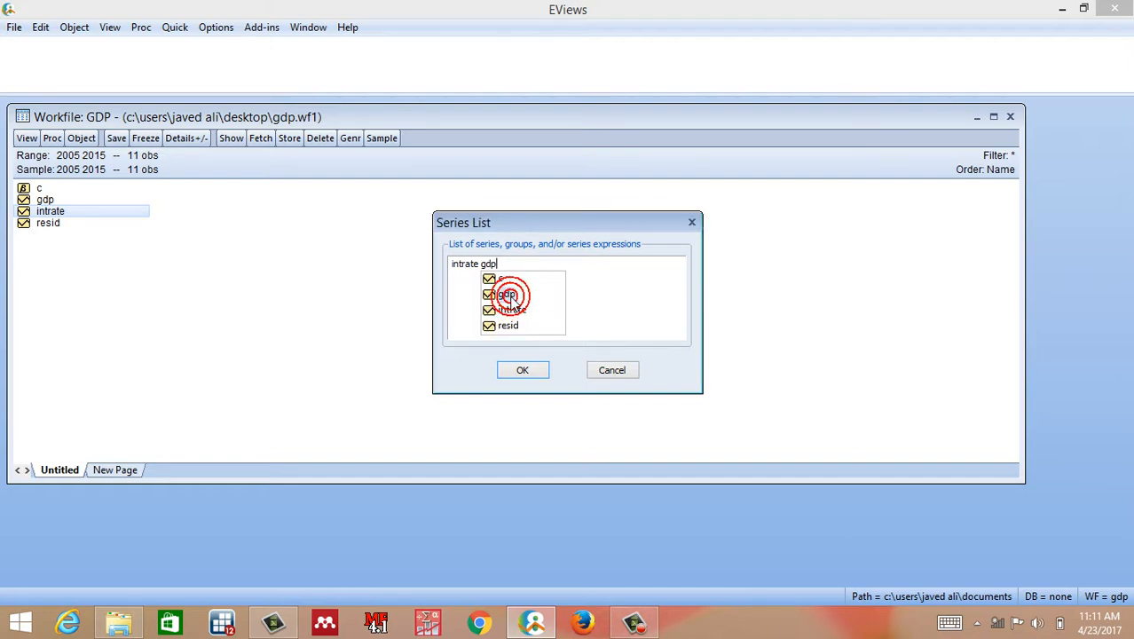
left_click(523, 370)
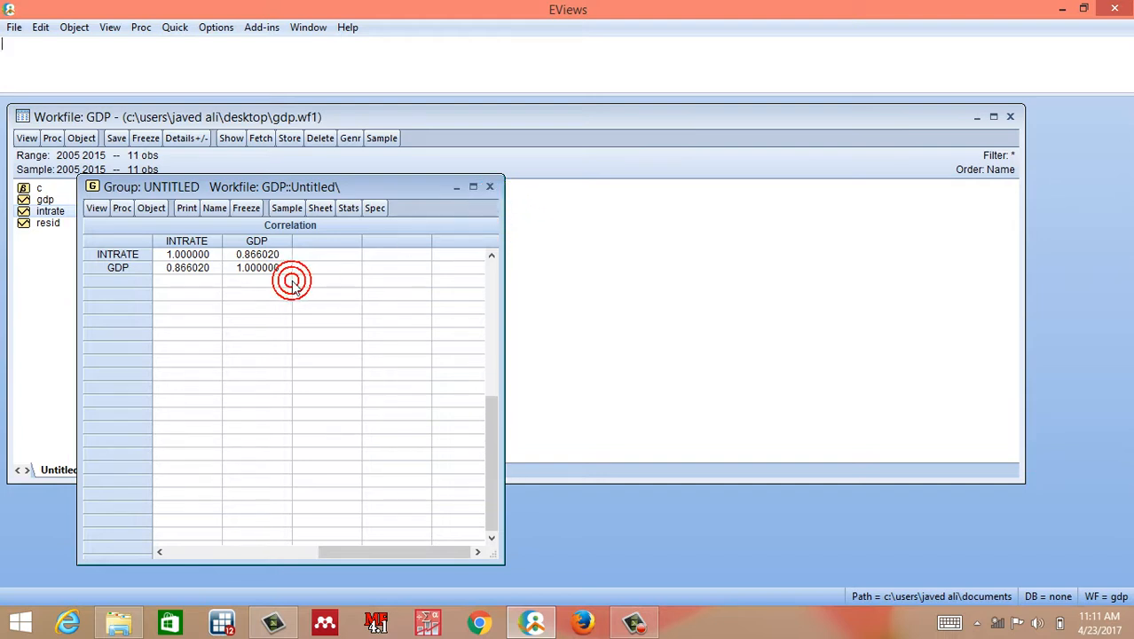
left_click(120, 253)
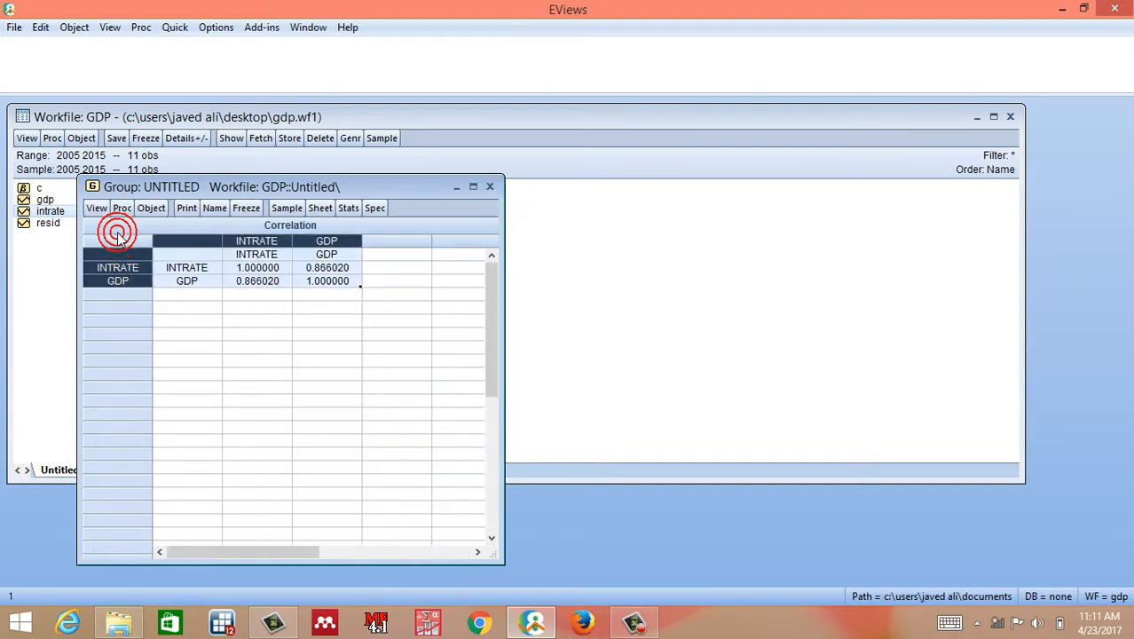
left_click(118, 240)
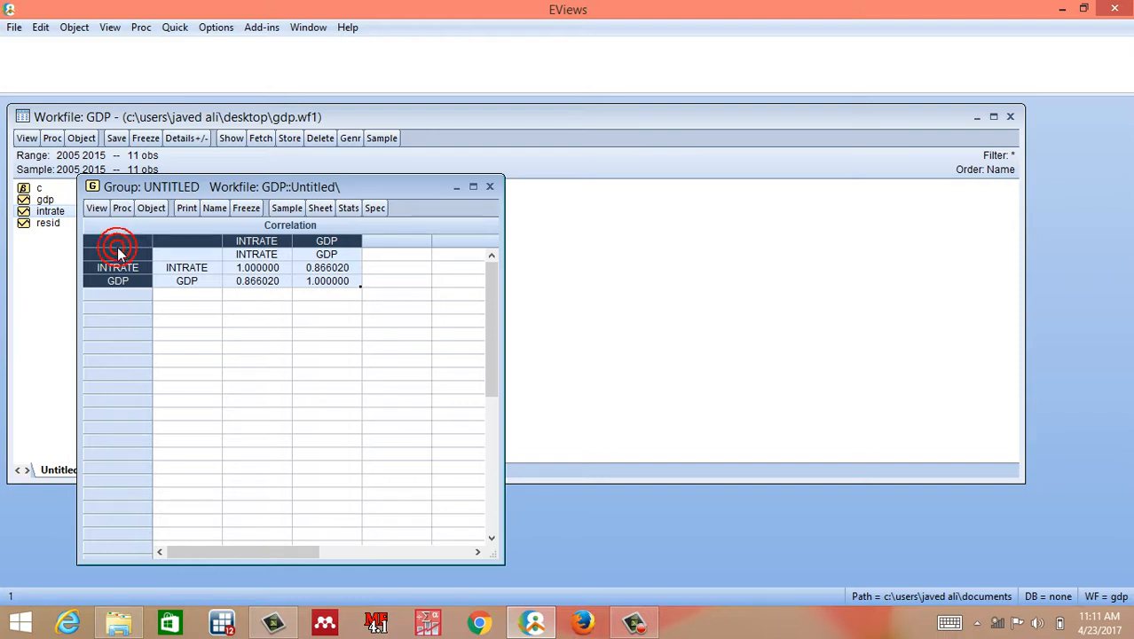
left_click(654, 626)
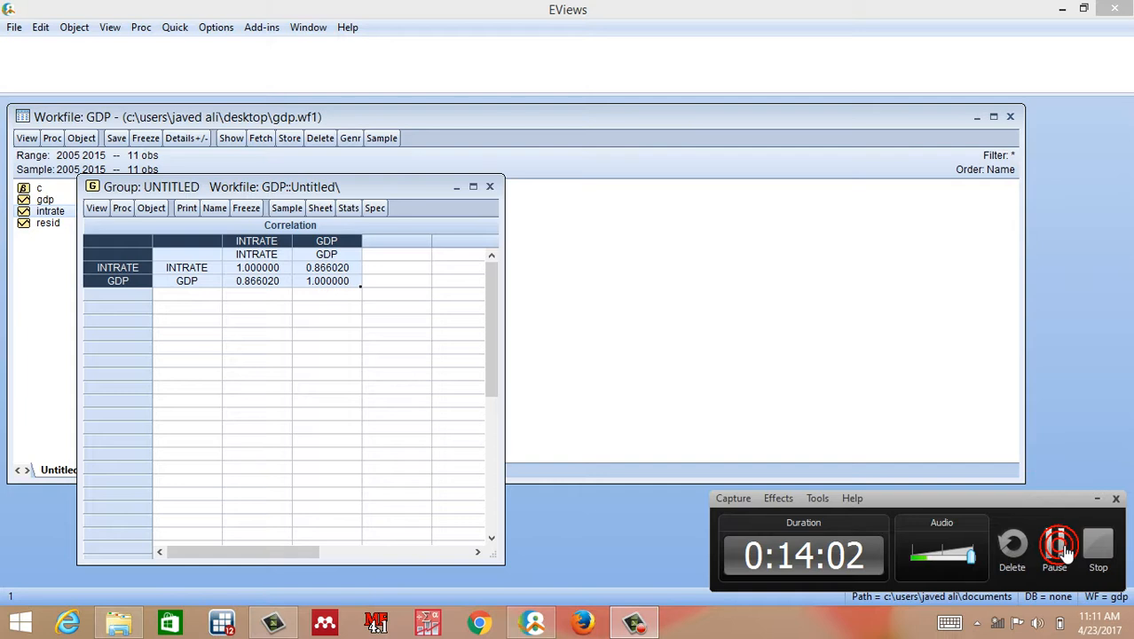
left_click(716, 287)
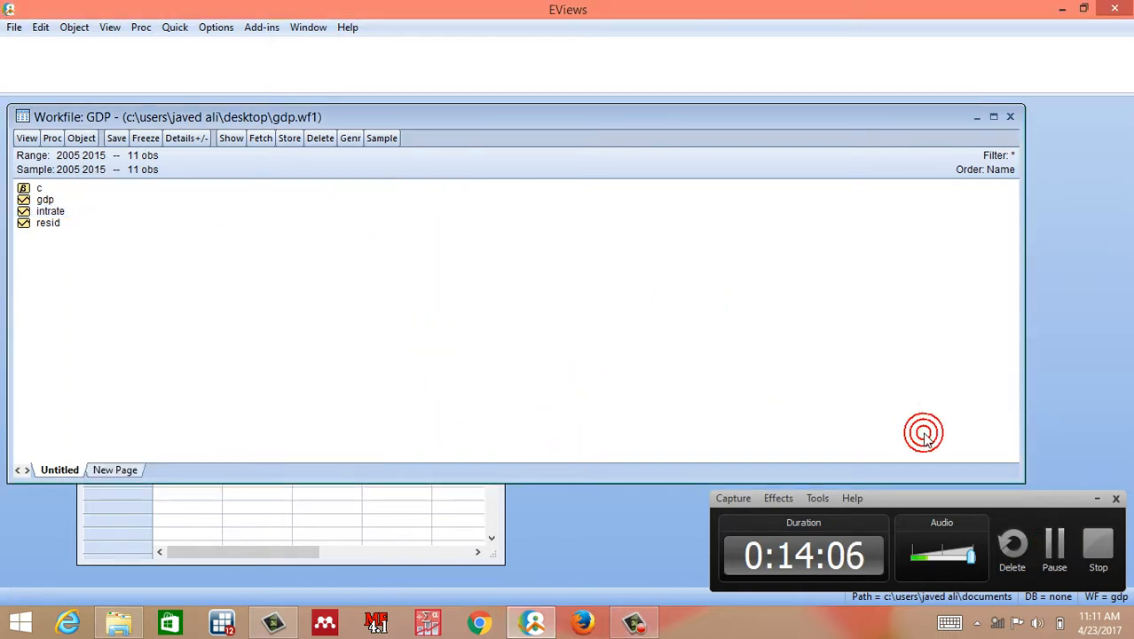
left_click(211, 28)
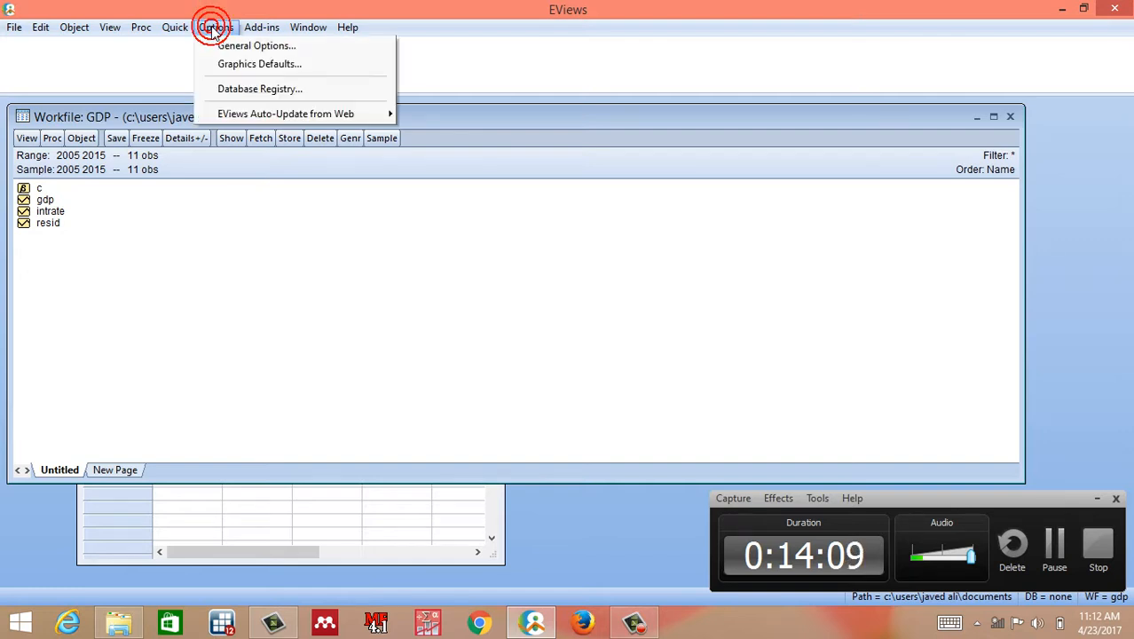
left_click(174, 27)
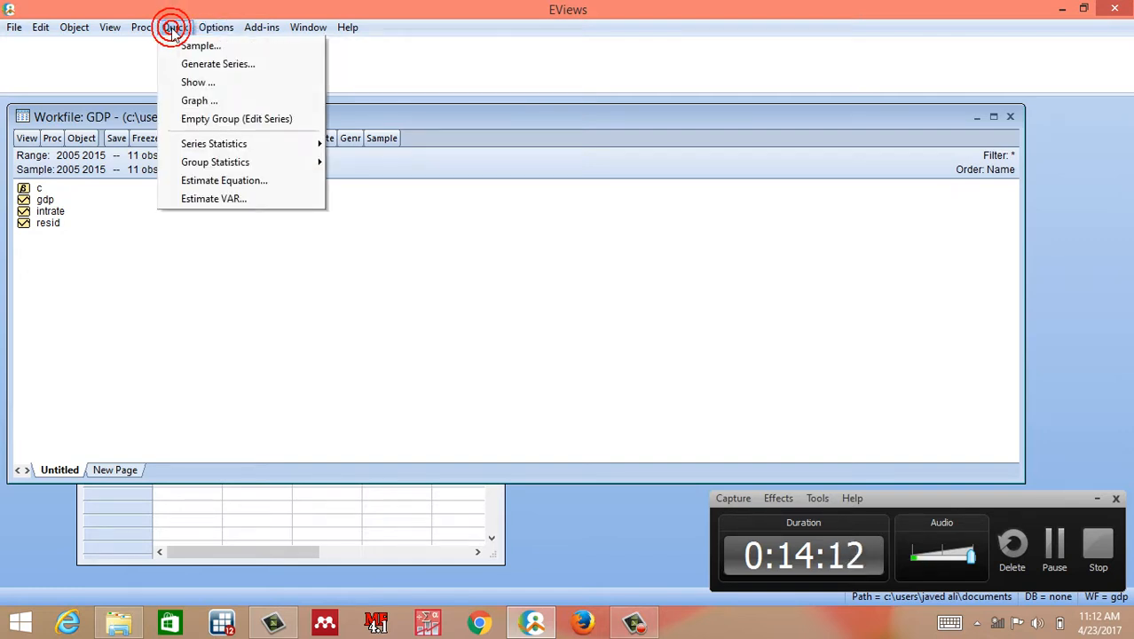
left_click(165, 277)
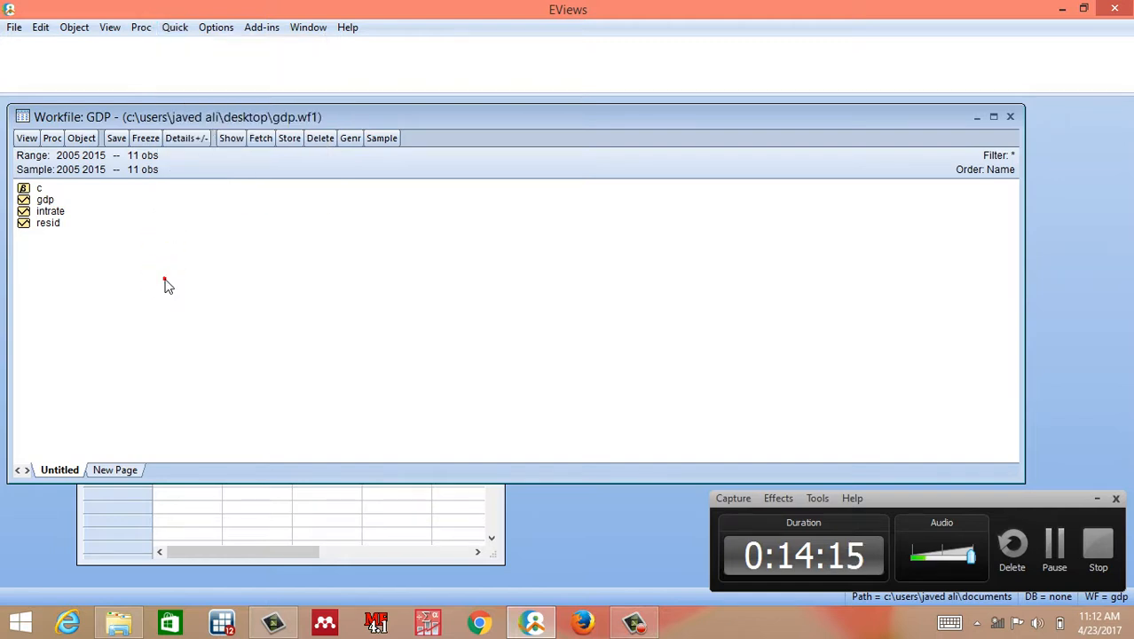
Estimate the least squares equation intrate c gdp over the sample 2005 2015 and inspect the t-statistics of C and GDP
left_click(170, 29)
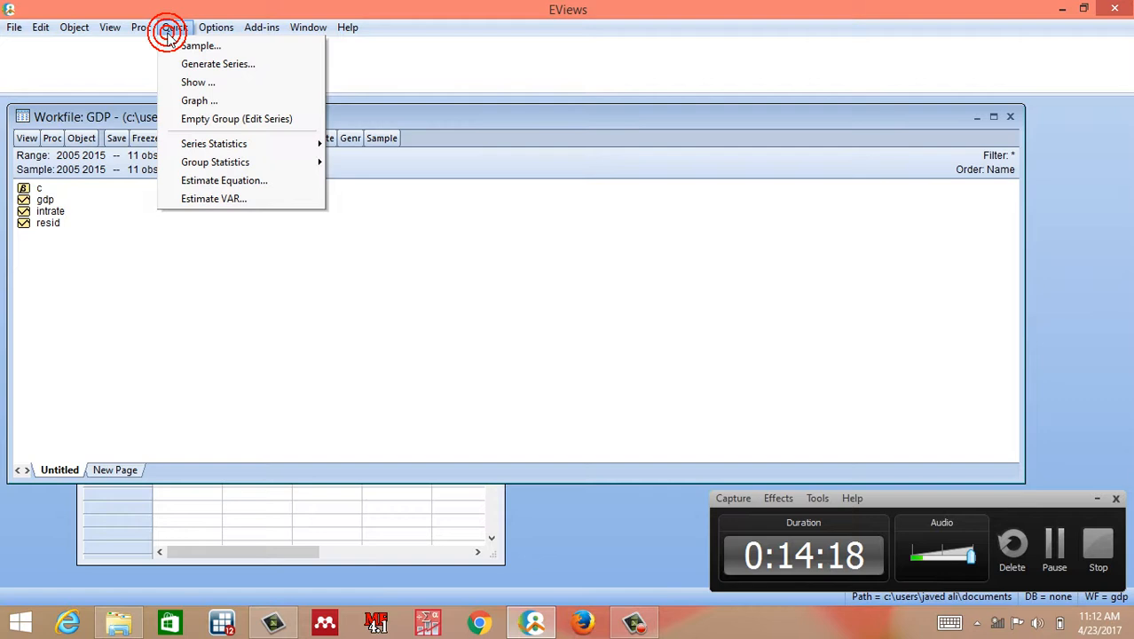
left_click(222, 179)
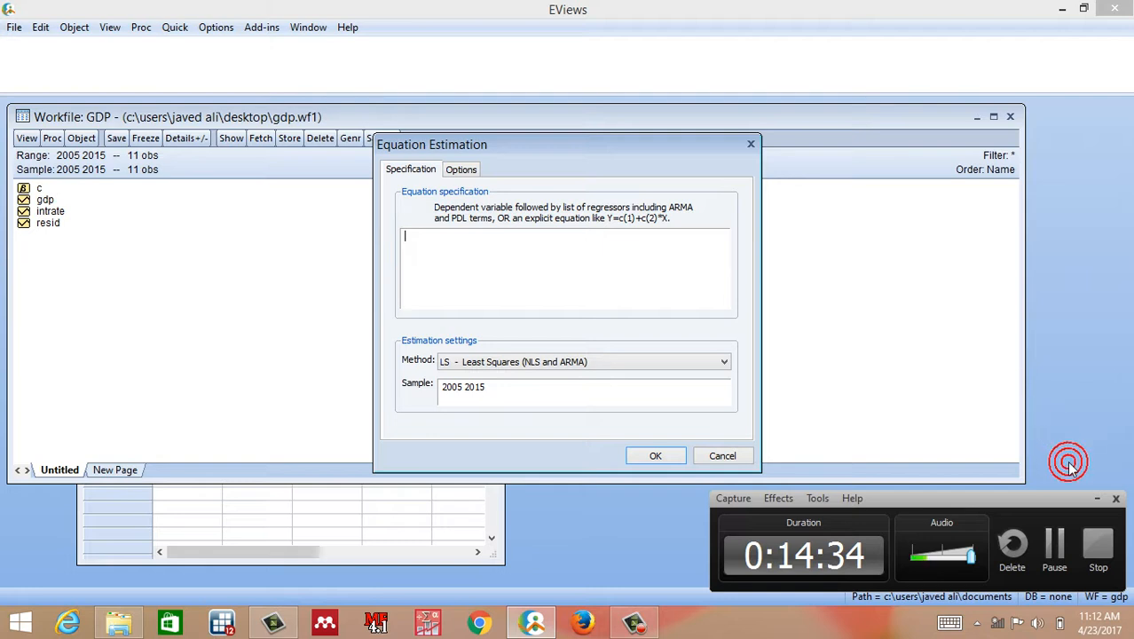
left_click(1093, 498)
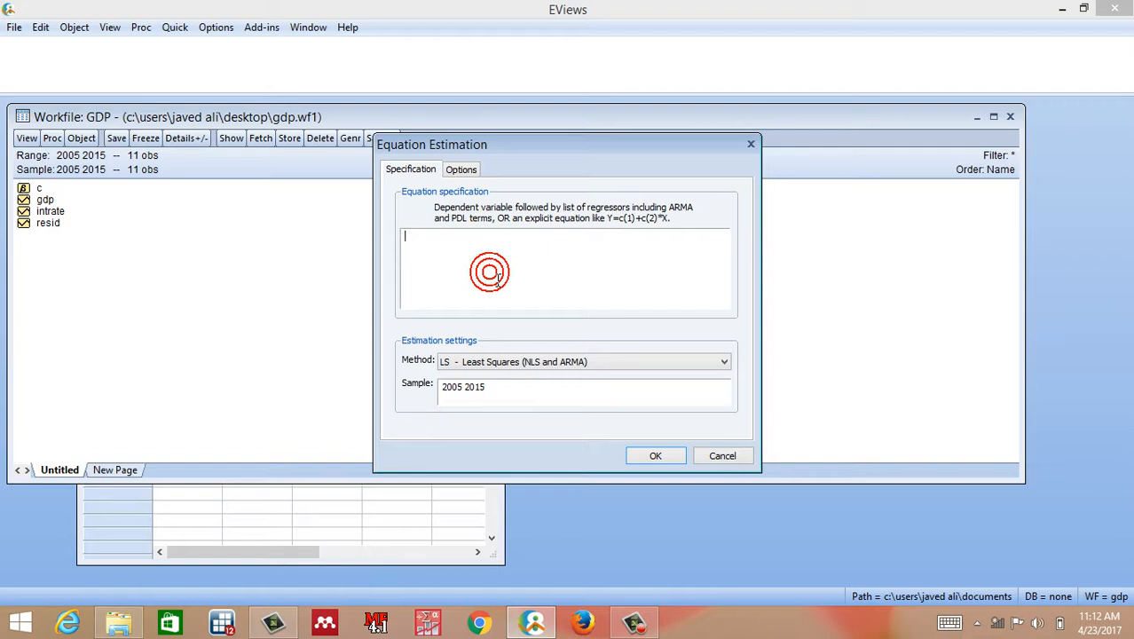
type("in")
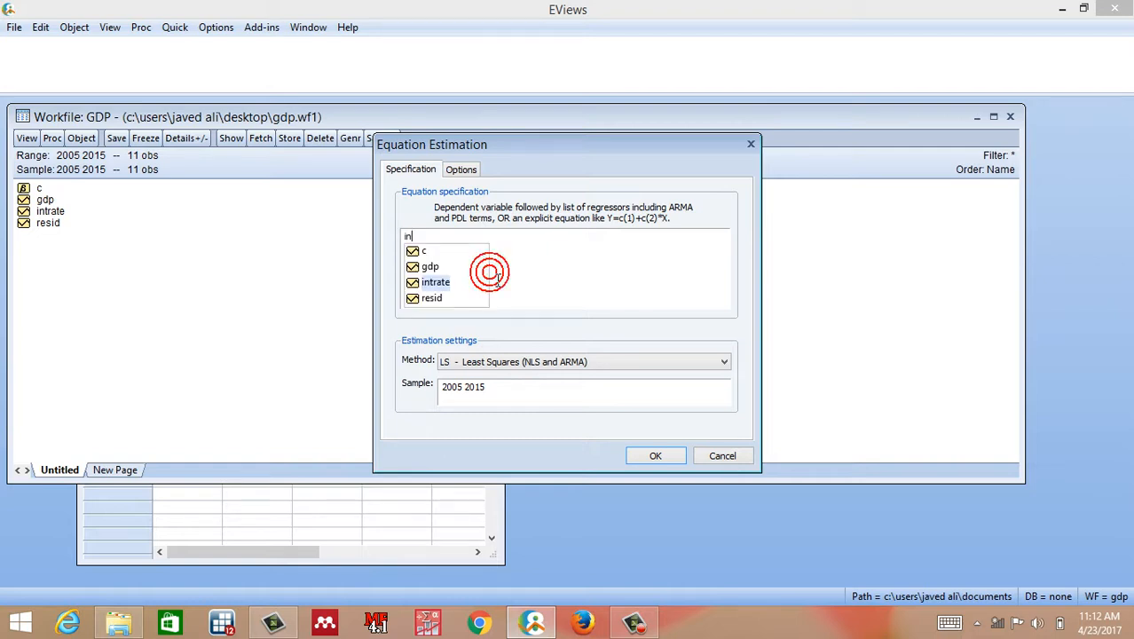
left_click(434, 282)
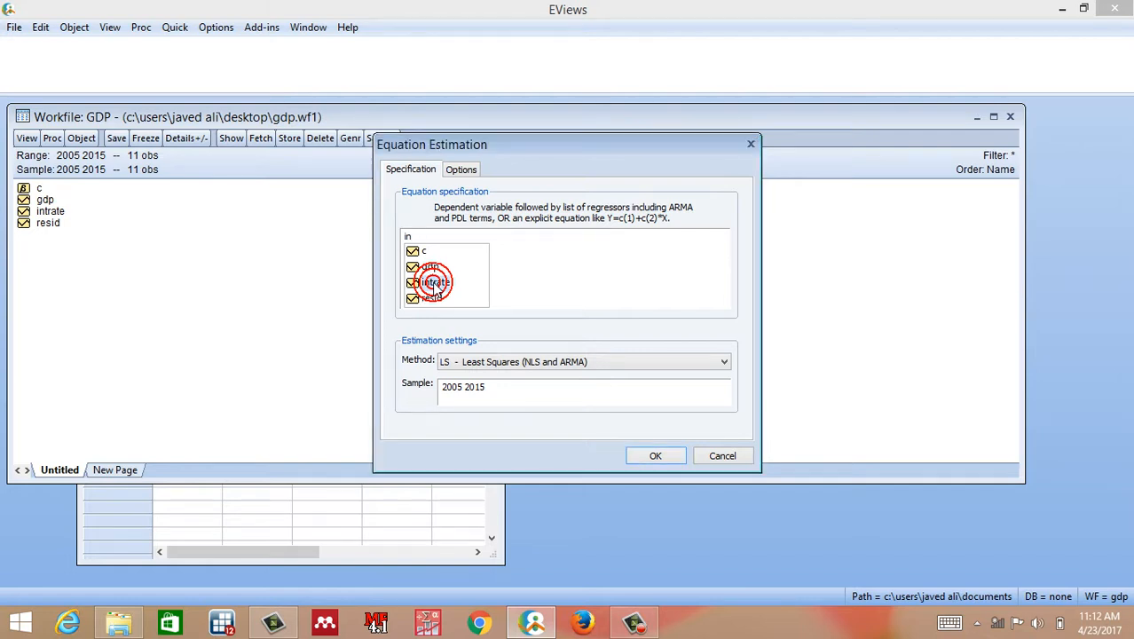
left_click(429, 283)
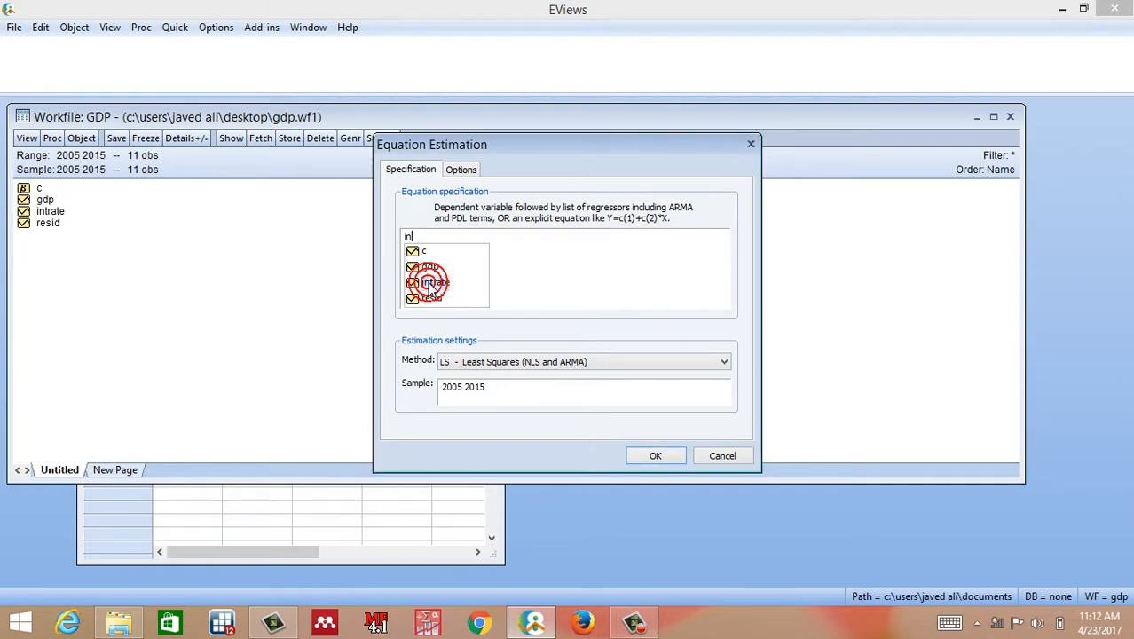
double_click(431, 283)
type("gdp")
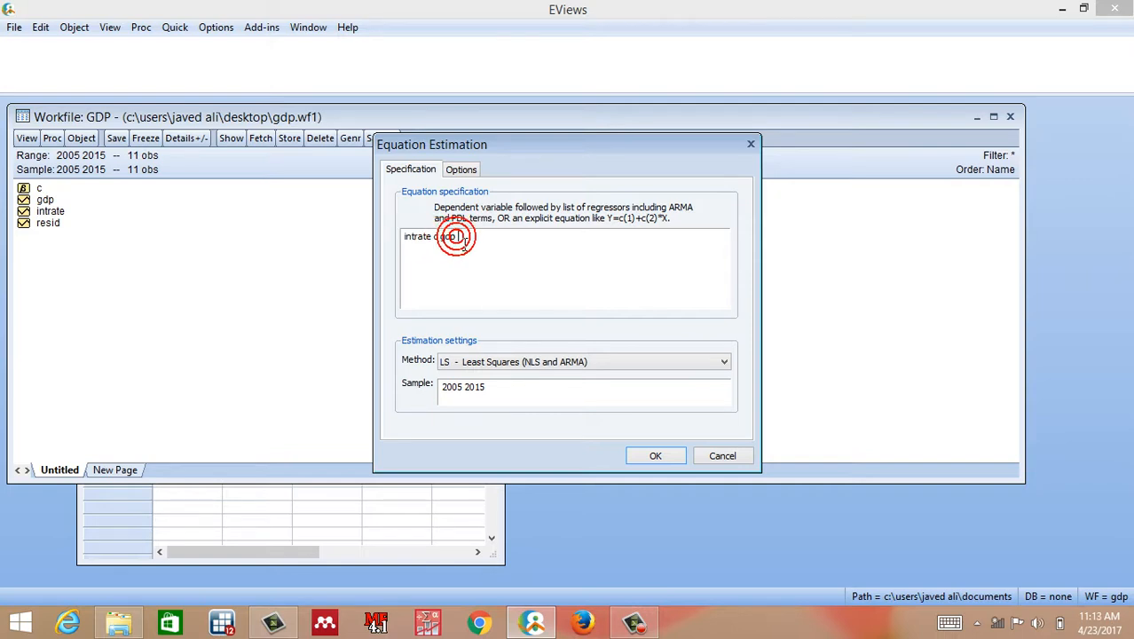
left_click(656, 455)
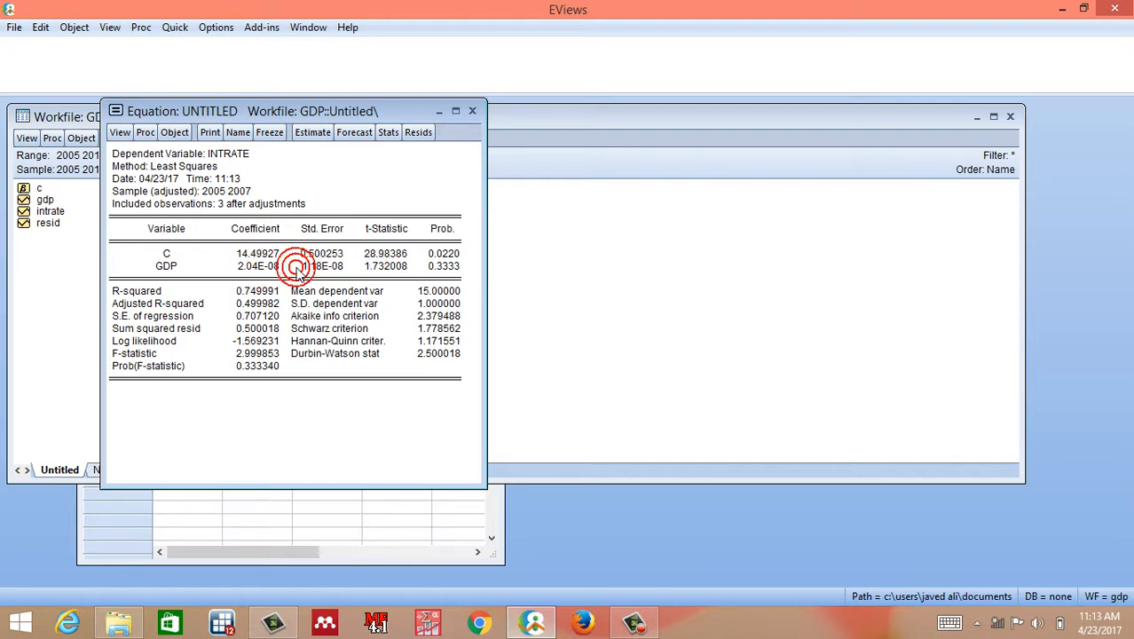
left_click(373, 253)
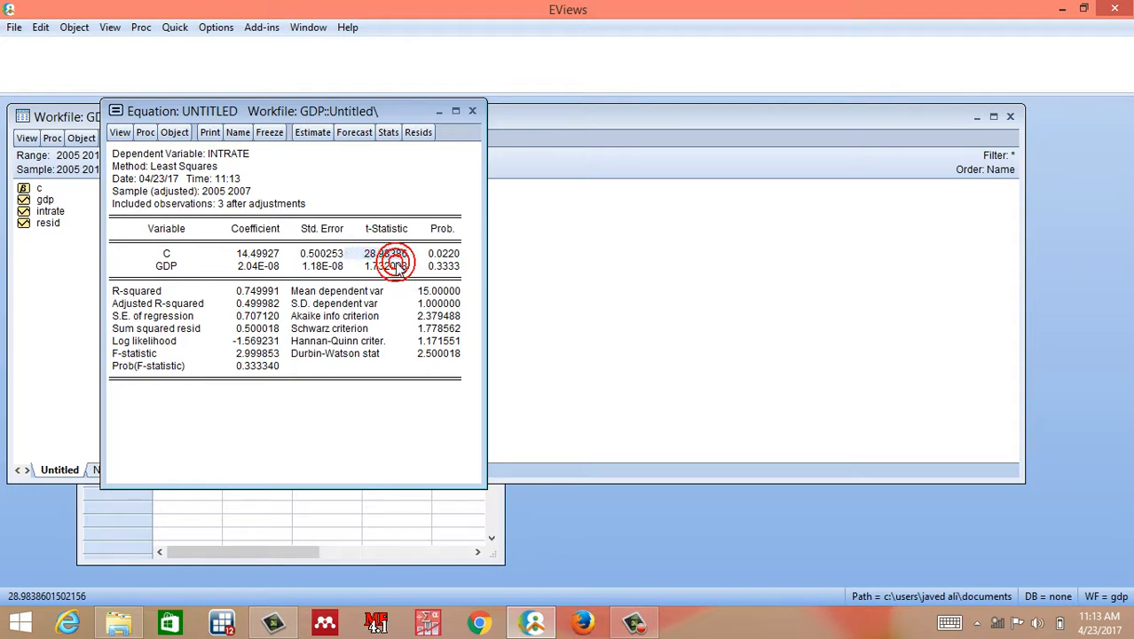
left_click(366, 268)
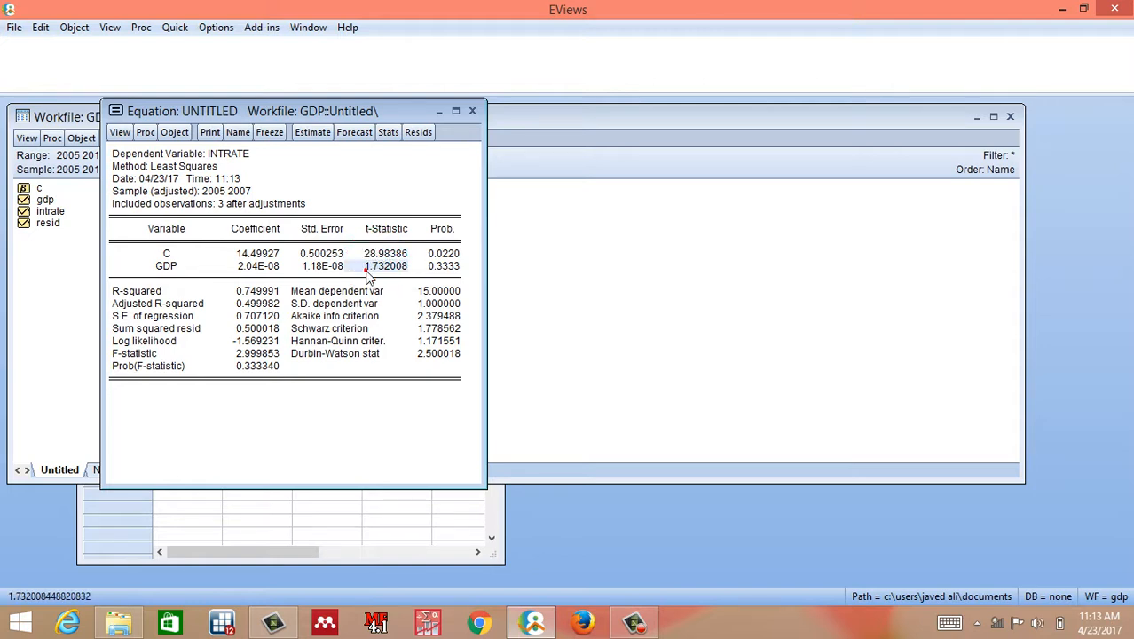
left_click(385, 272)
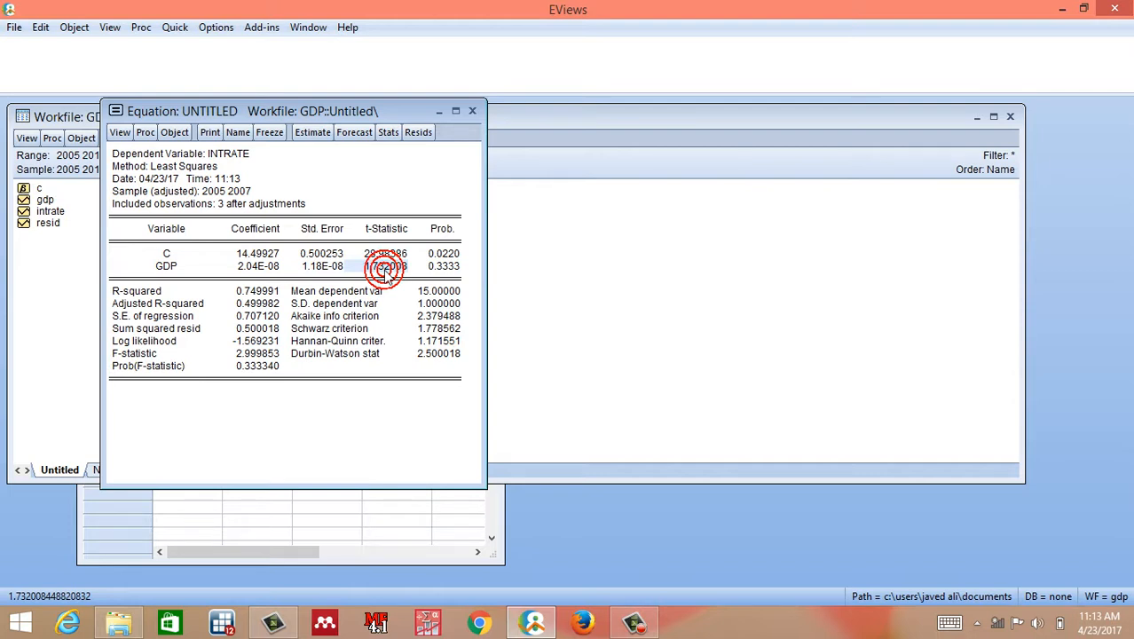
Inspect the GDP probability, the R-squared and the F-statistic in the regression output
left_click(451, 268)
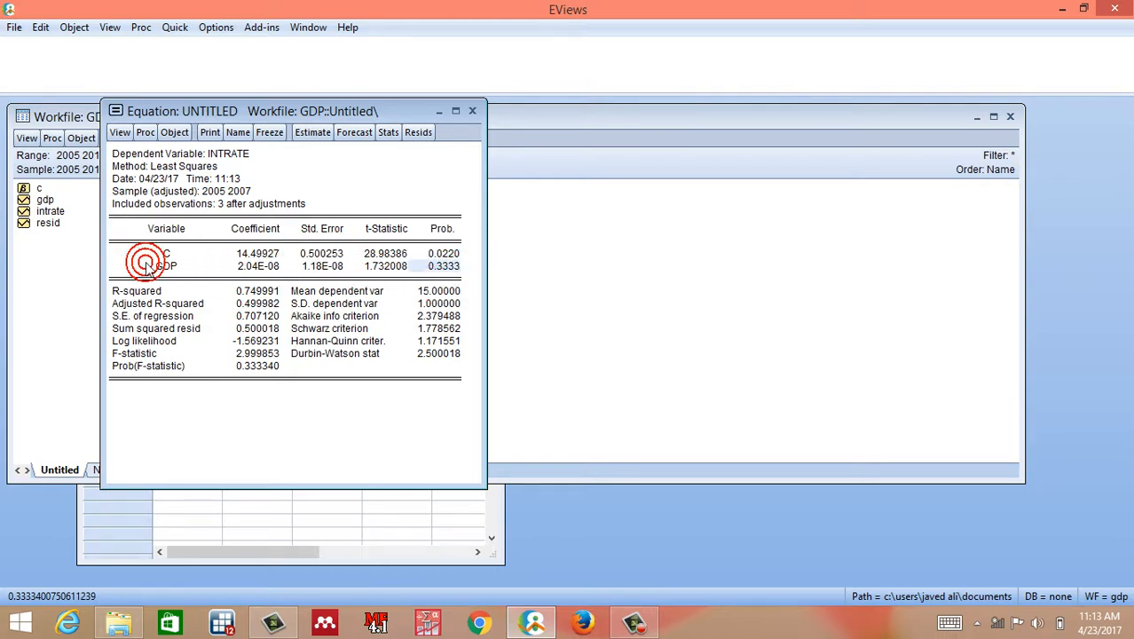
left_click(257, 292)
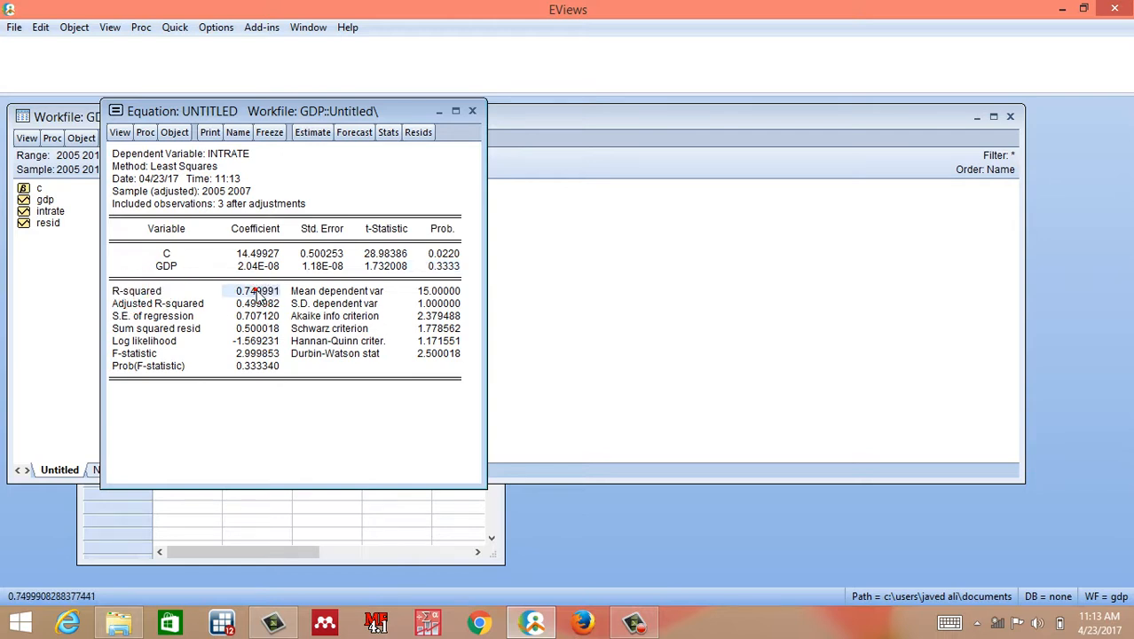
left_click(253, 353)
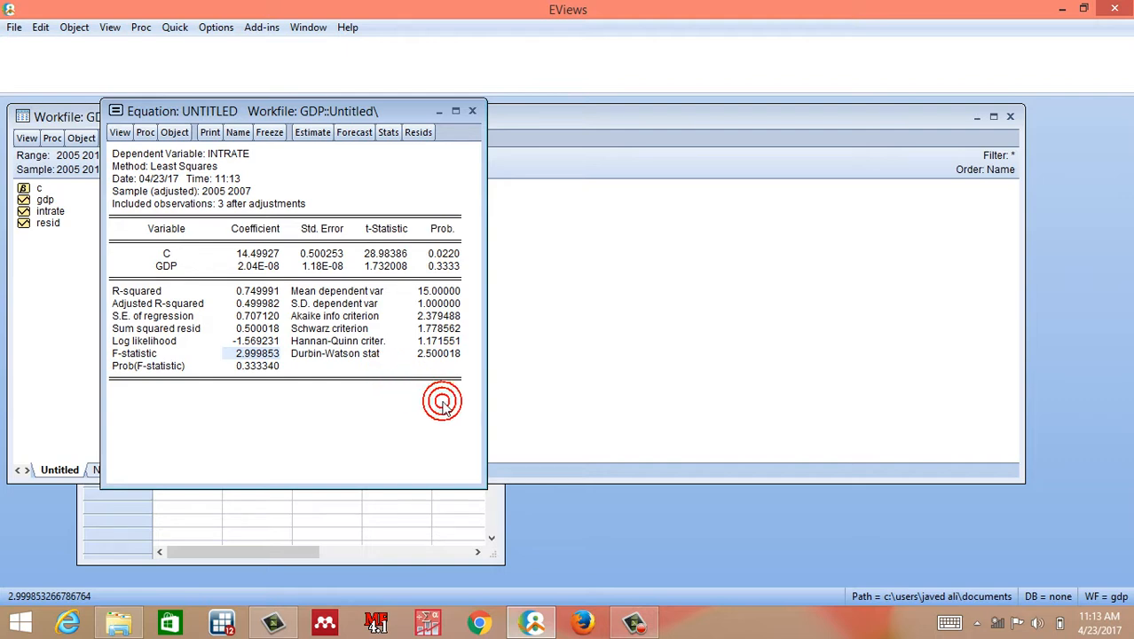
Copy the regression results table with formatted numbers as they appear, and minimize EViews to reach the desktop
left_click_drag(464, 397, 122, 222)
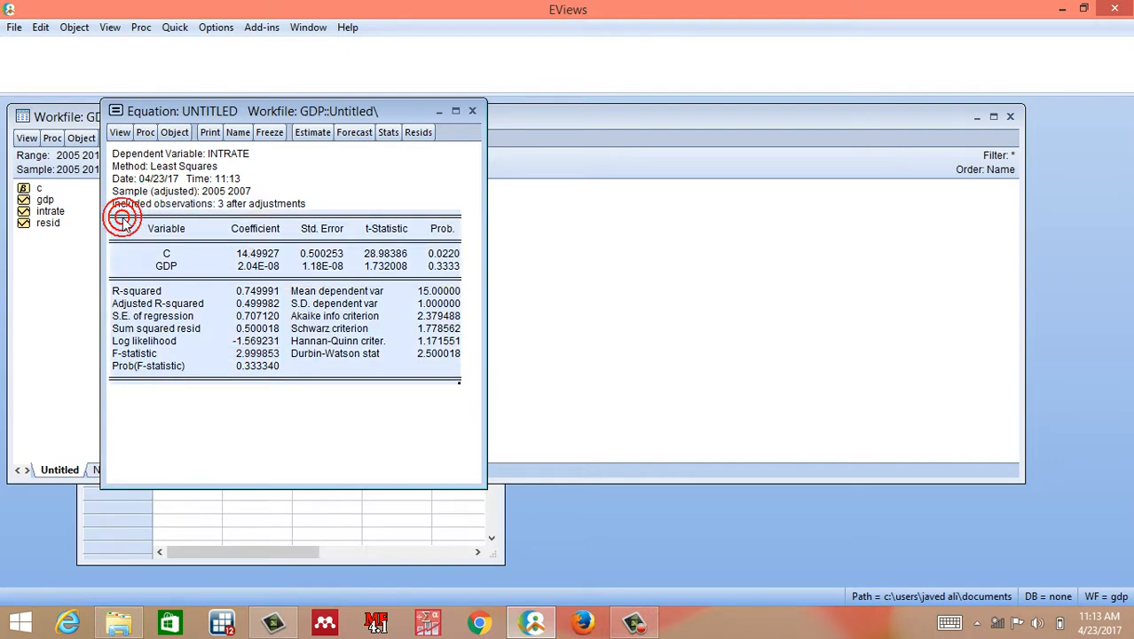
right_click(158, 228)
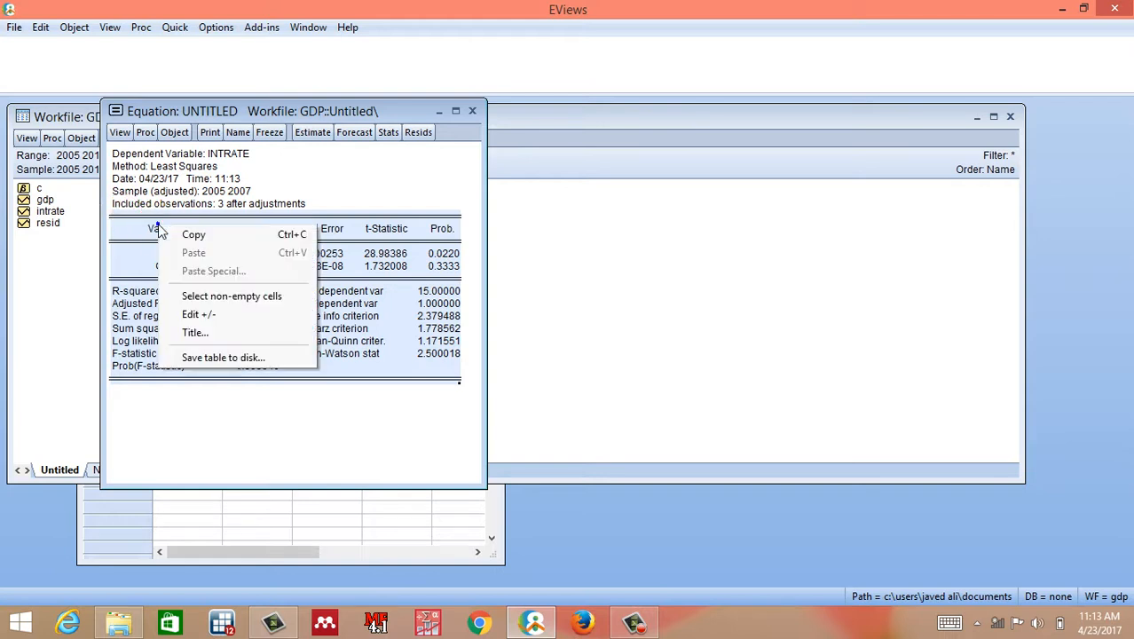
left_click(195, 235)
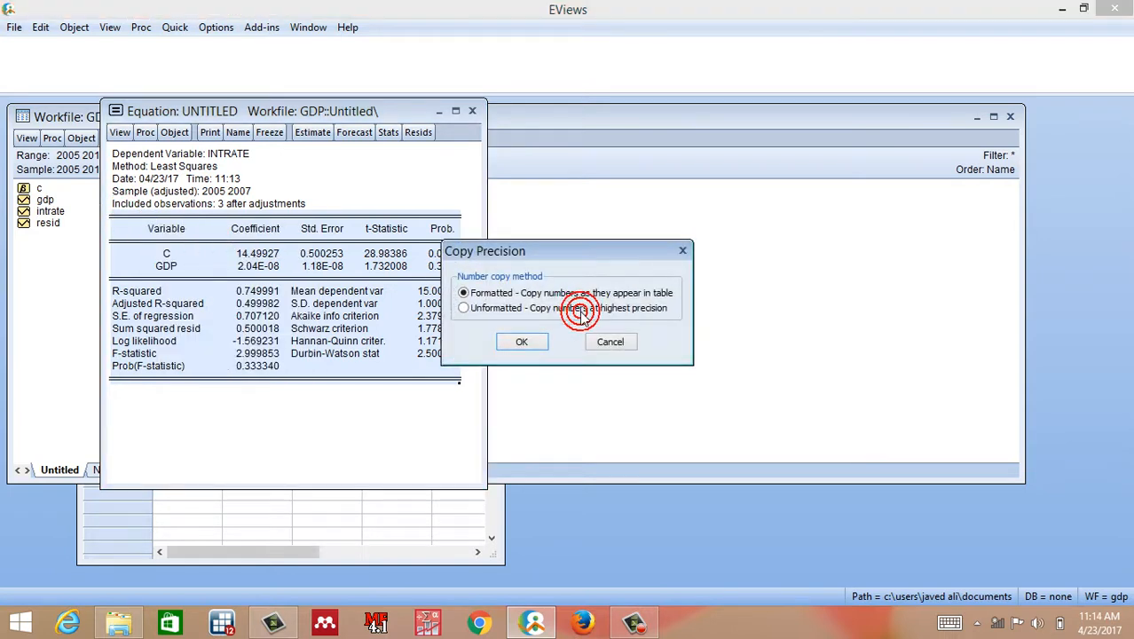
left_click(526, 342)
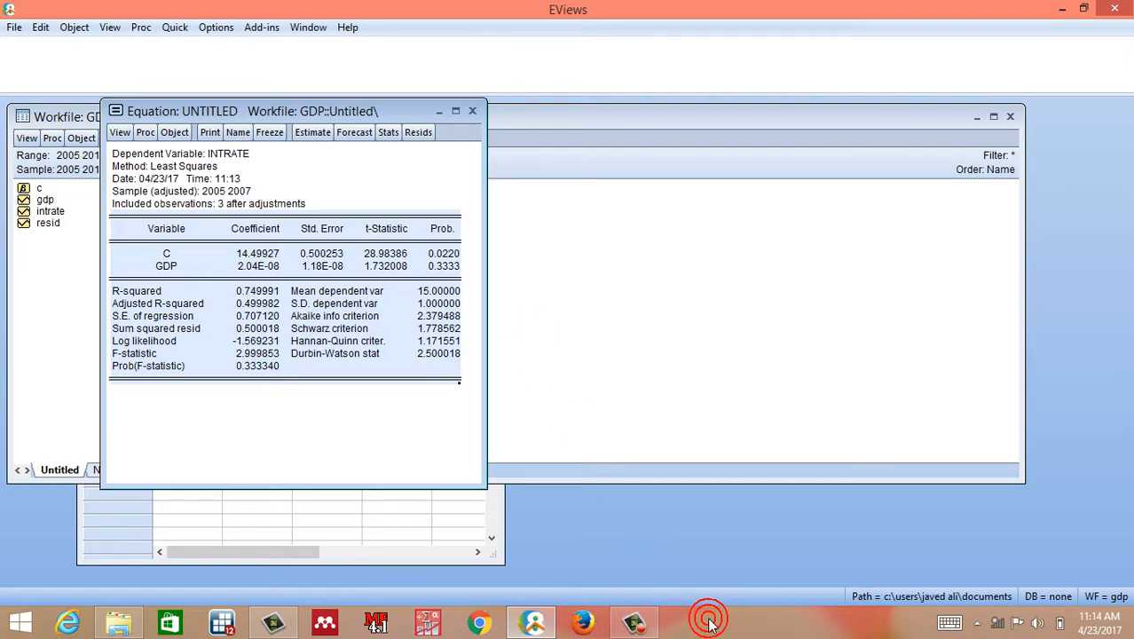
left_click(1067, 8)
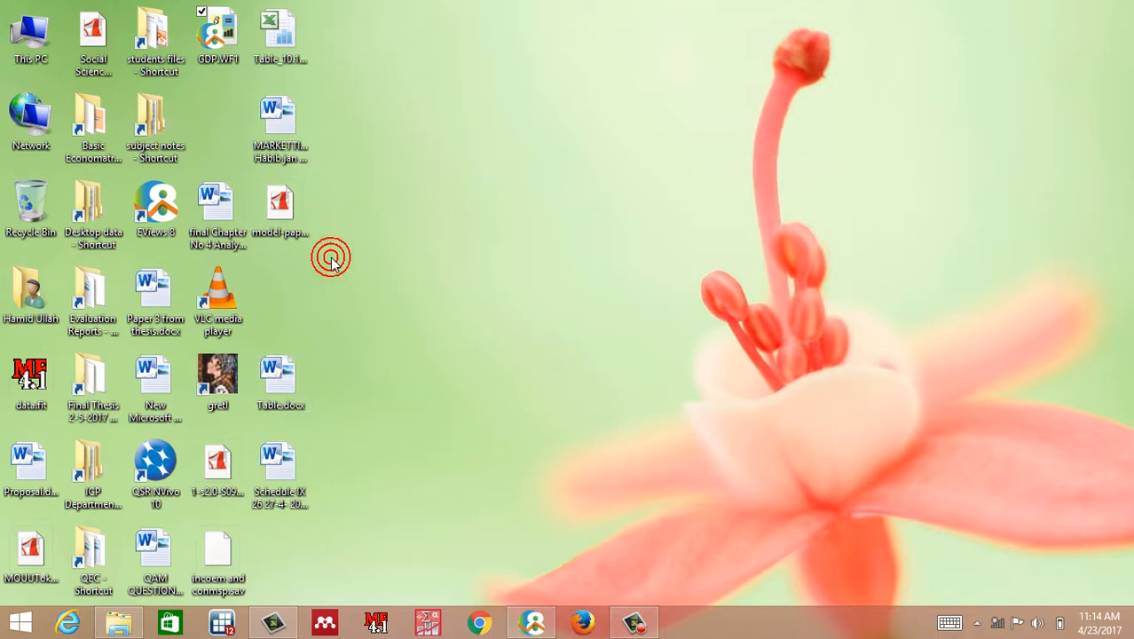
left_click(300, 380)
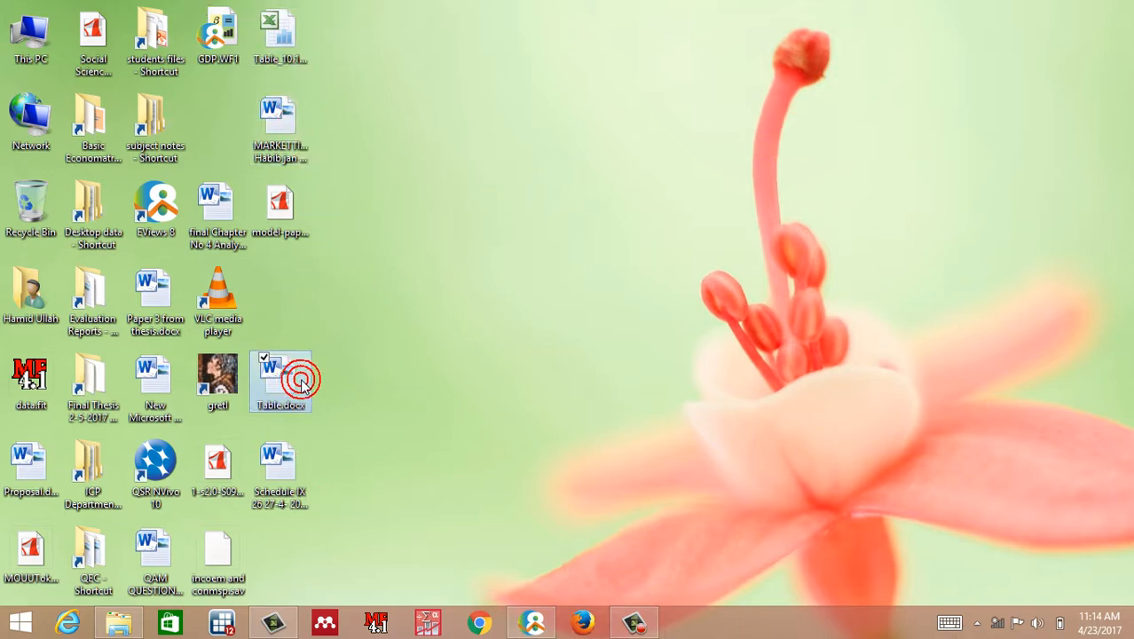
double_click(300, 381)
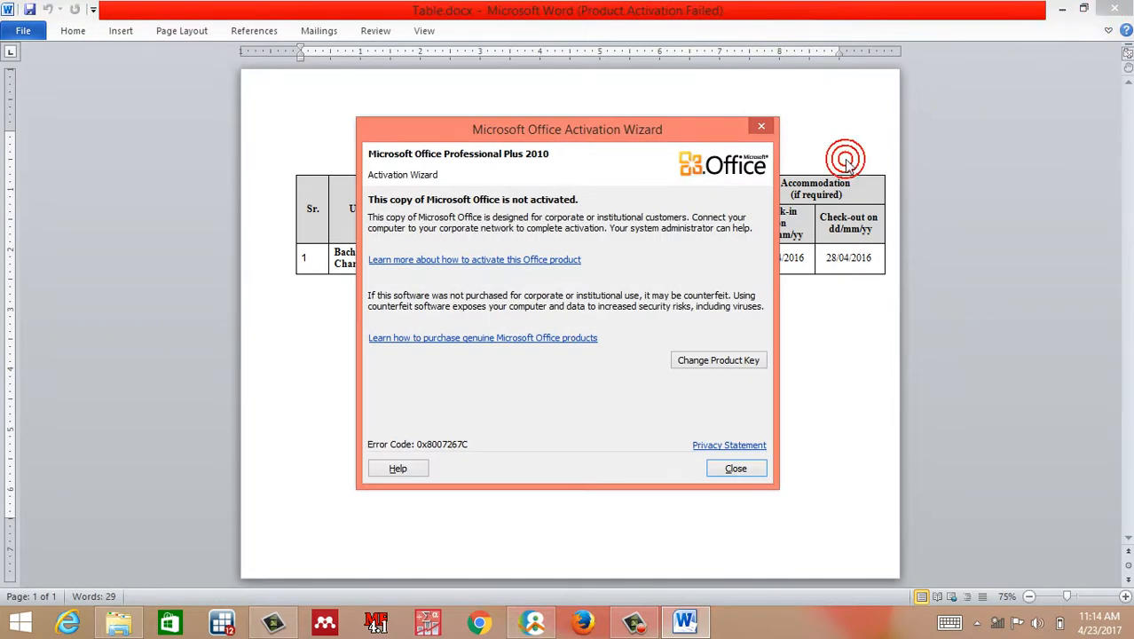
left_click(761, 126)
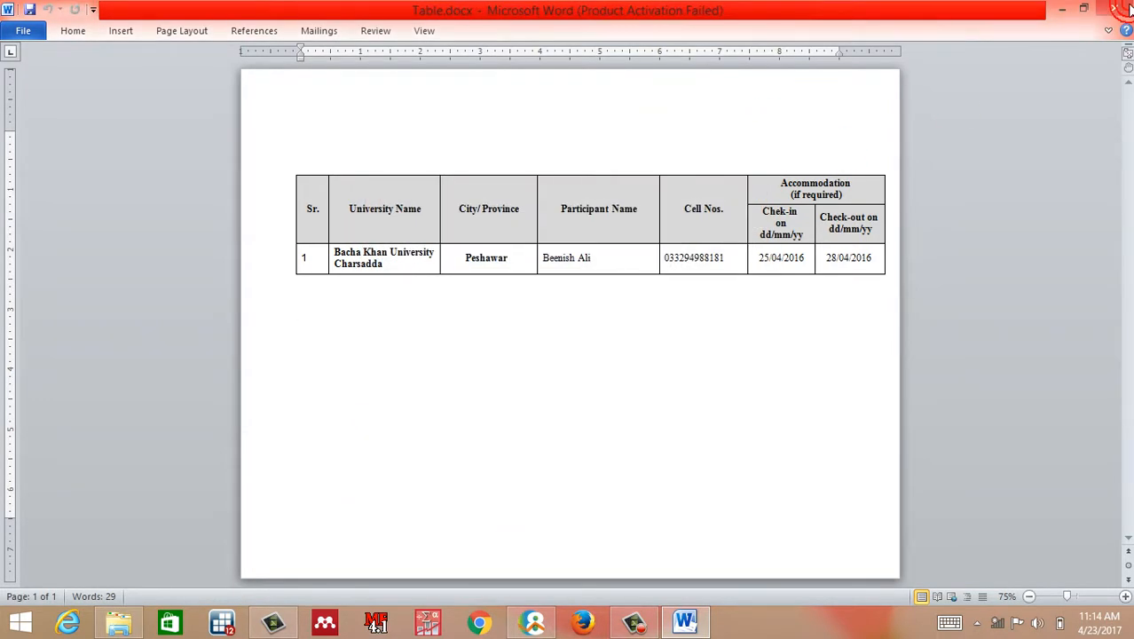
left_click(1120, 9)
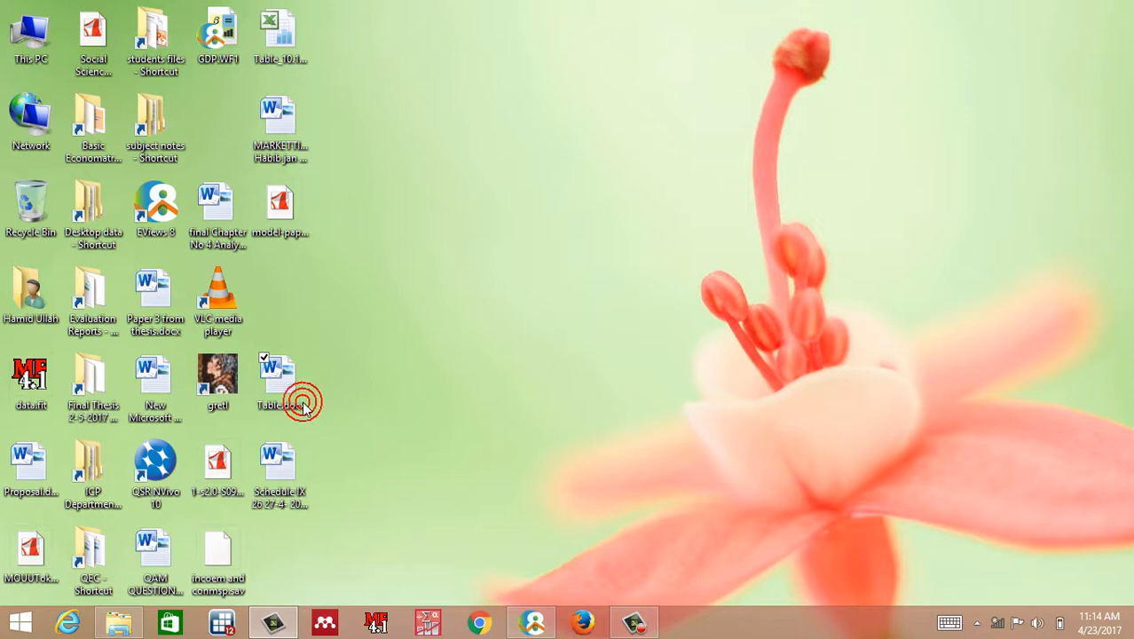
right_click(299, 467)
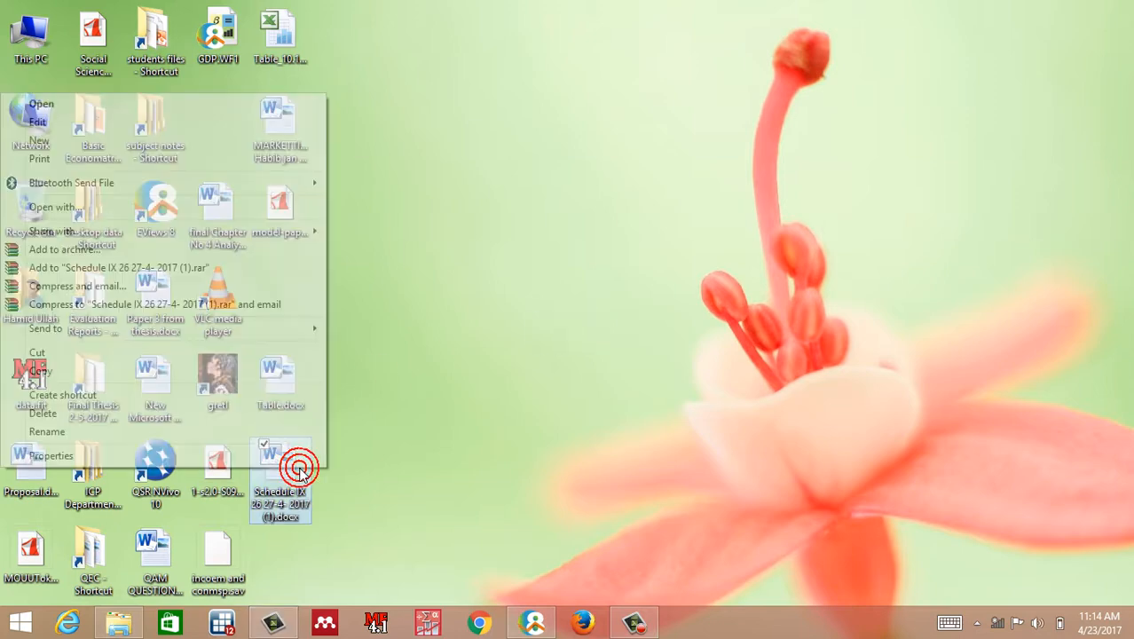
left_click(462, 280)
Create a new Microsoft Word document on the desktop with its default name and open it
right_click(462, 280)
left_click(410, 431)
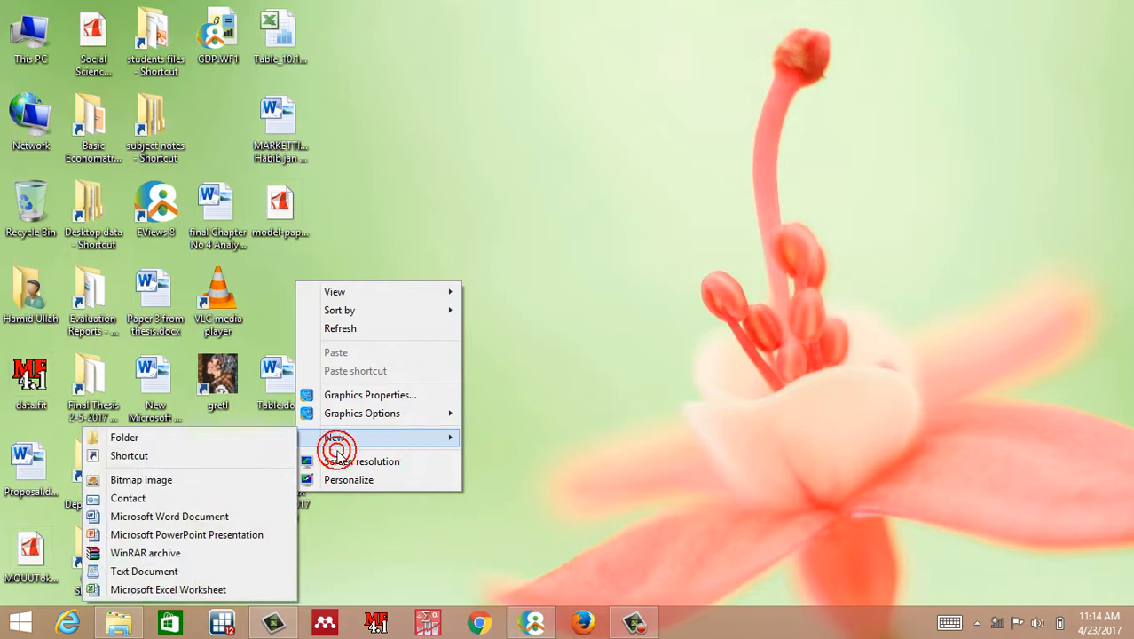
left_click(216, 517)
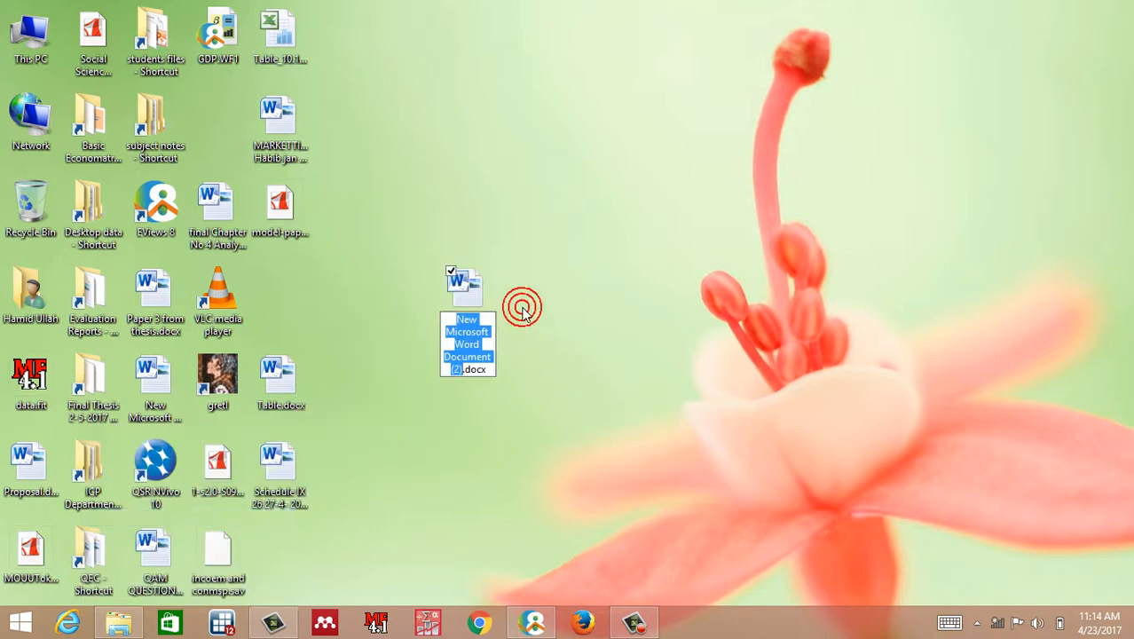
left_click(455, 275)
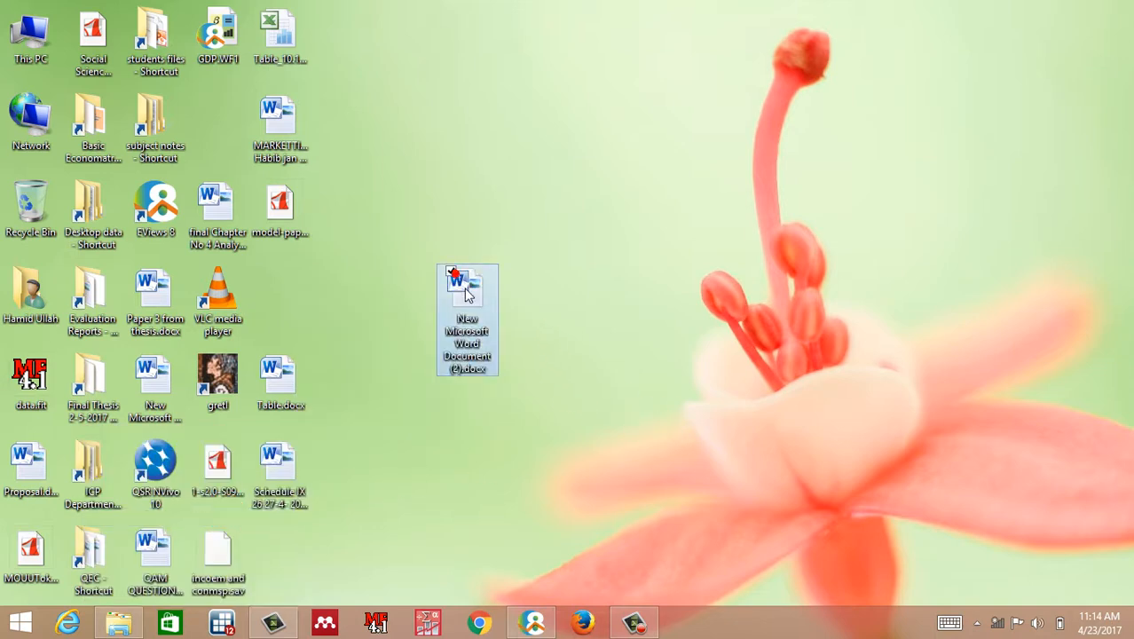
double_click(465, 288)
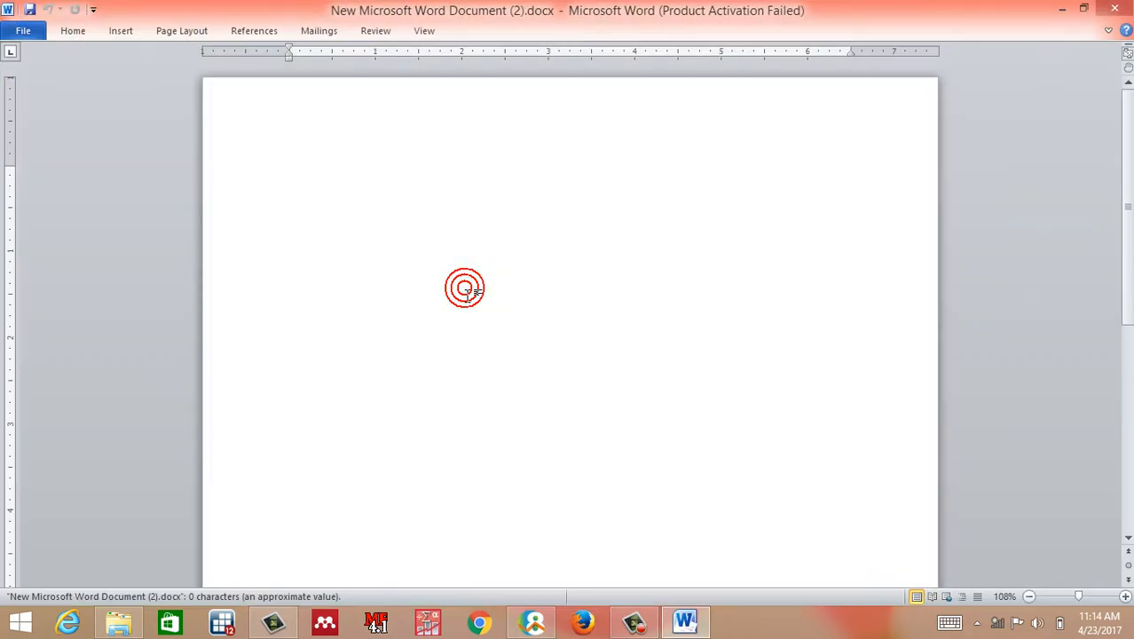
Paste the copied regression table into the blank document, dismiss the activation notice and close the document without saving
key("ctrl+v")
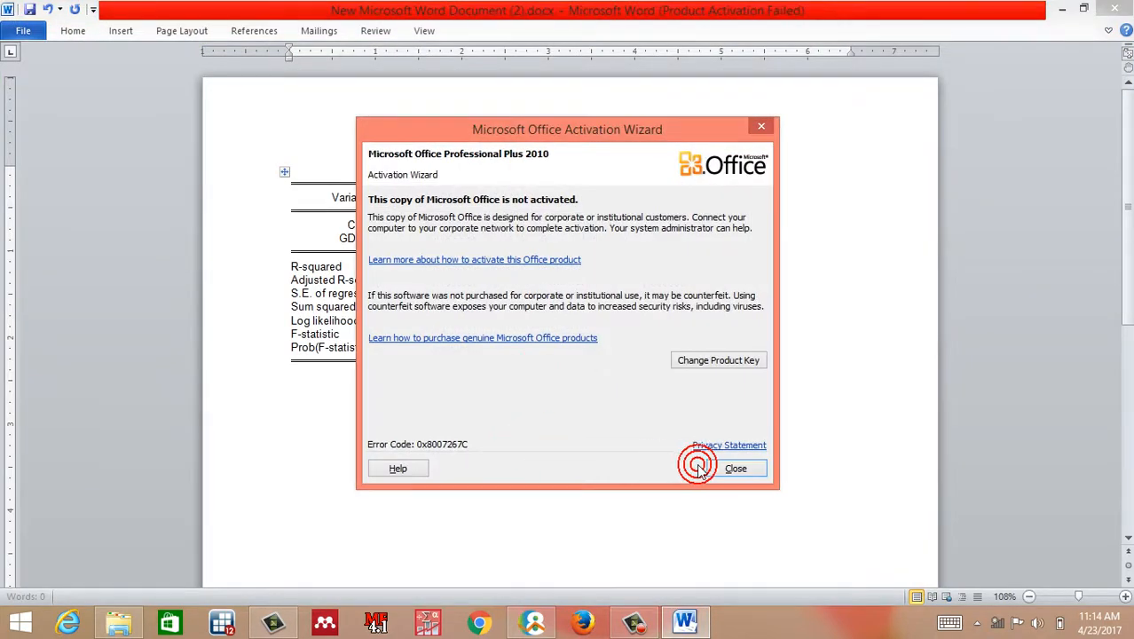
left_click(700, 470)
left_click(412, 430)
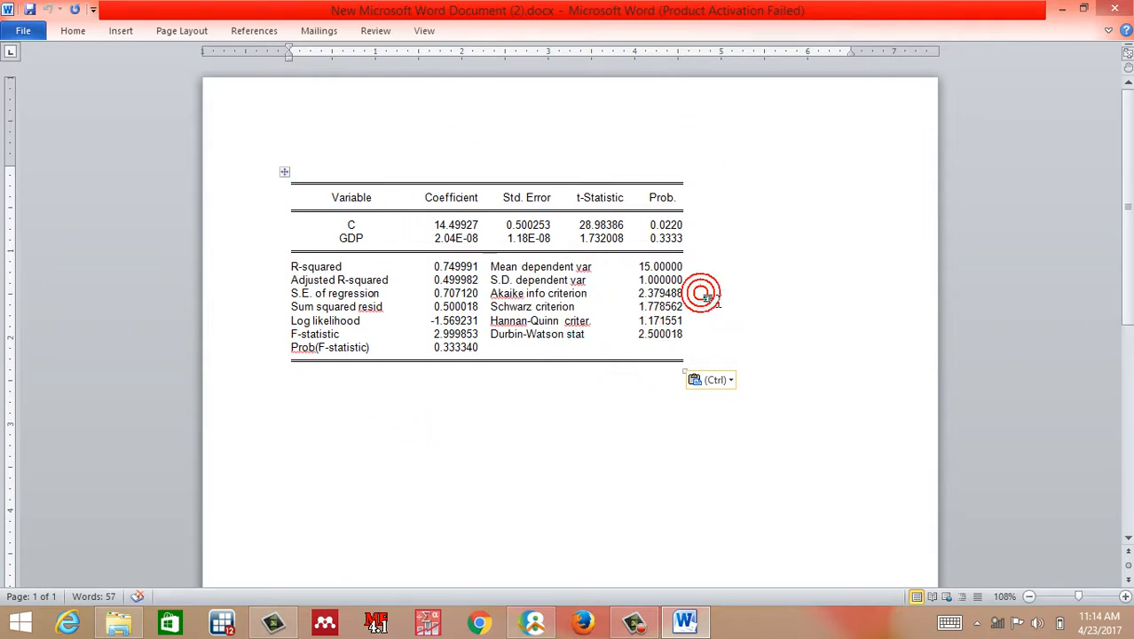
left_click(1116, 8)
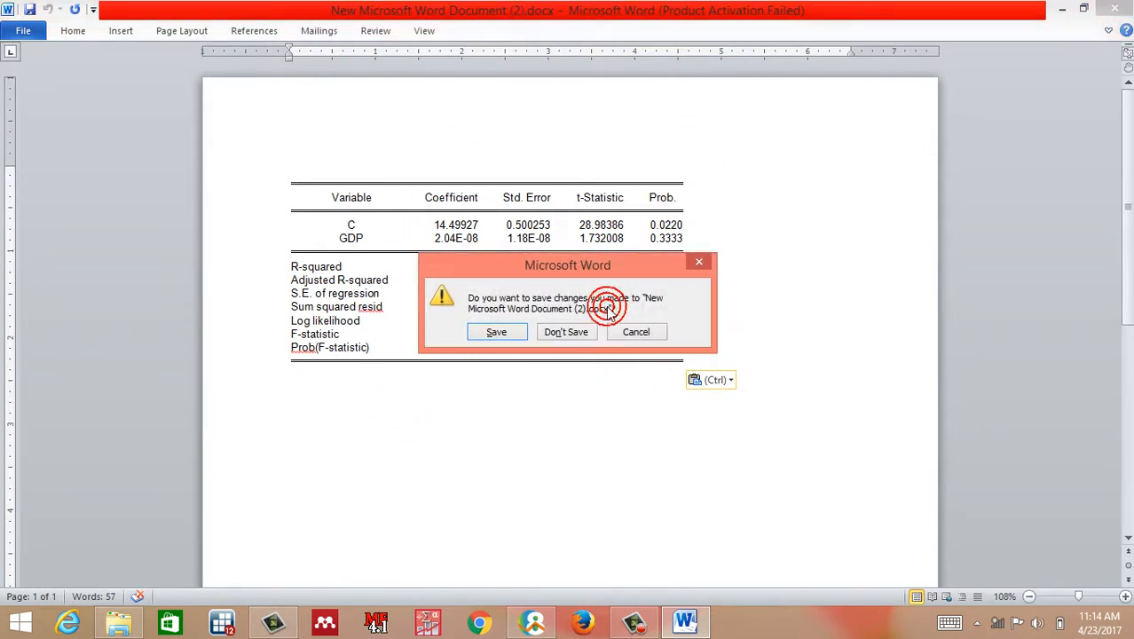
left_click(572, 332)
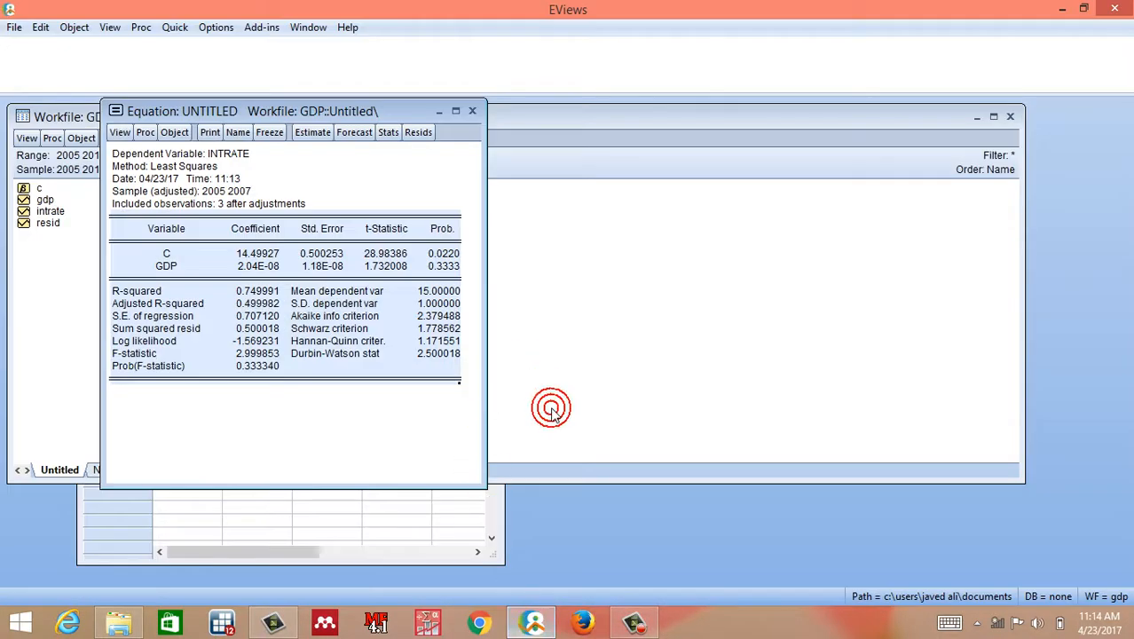
Delete the untitled equation in EViews and close the GDP workfile together with its untitled correlation group
left_click(475, 111)
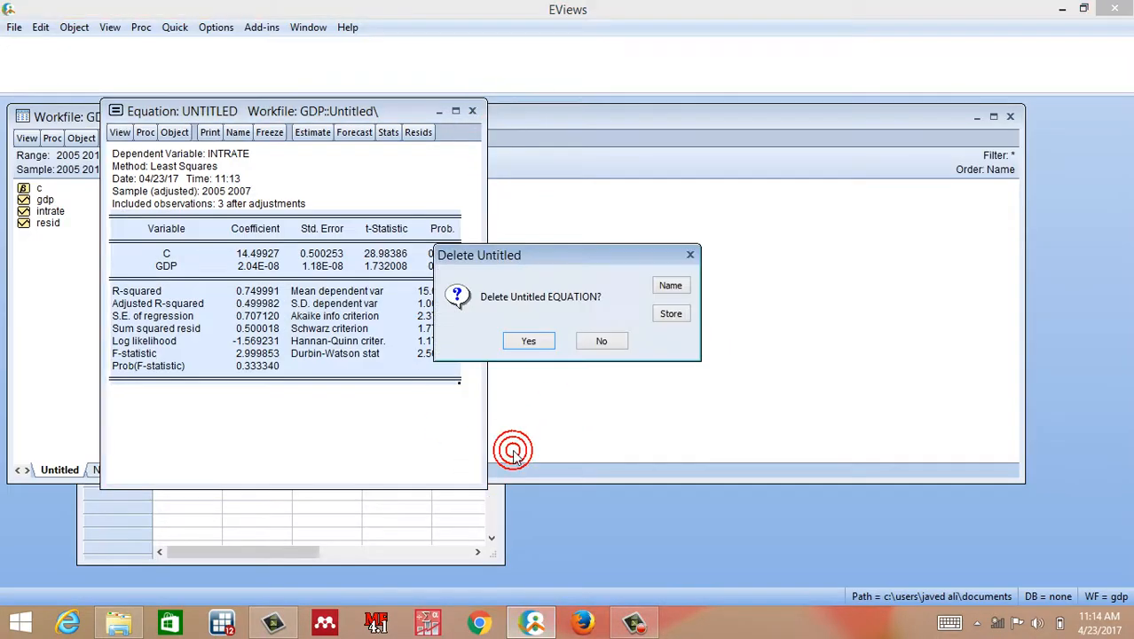
left_click(529, 338)
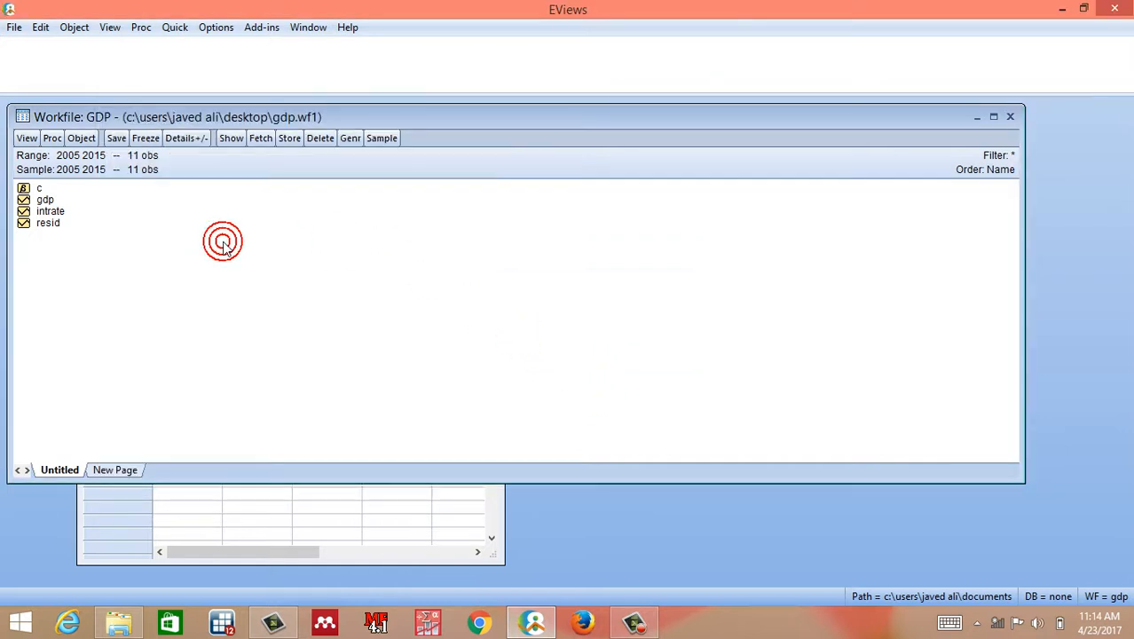
double_click(704, 117)
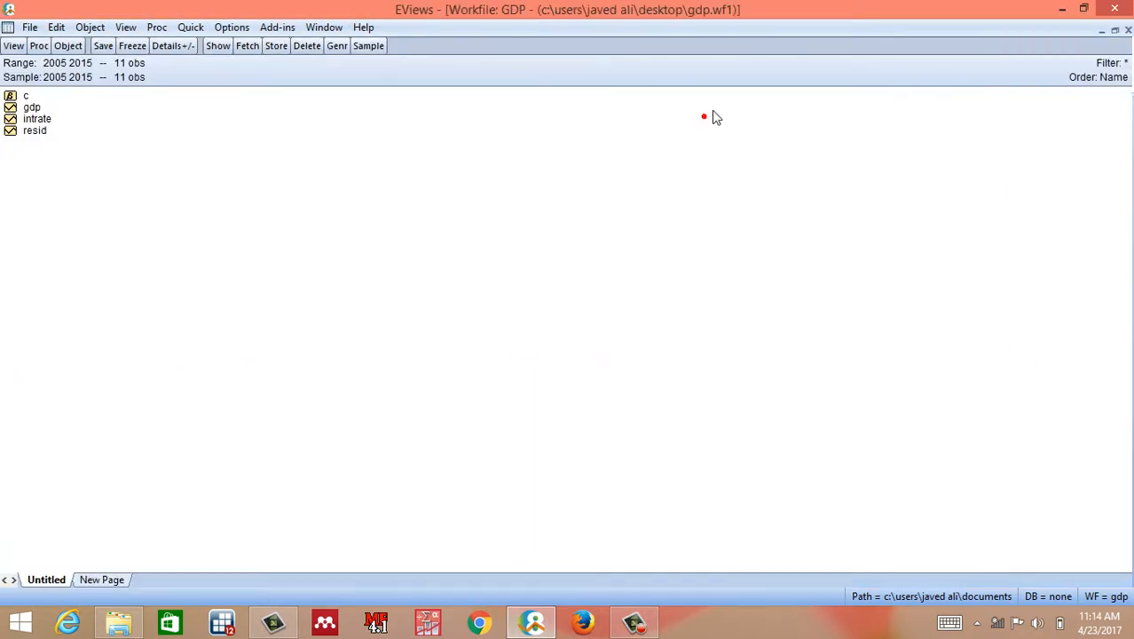
left_click(1126, 30)
left_click(529, 342)
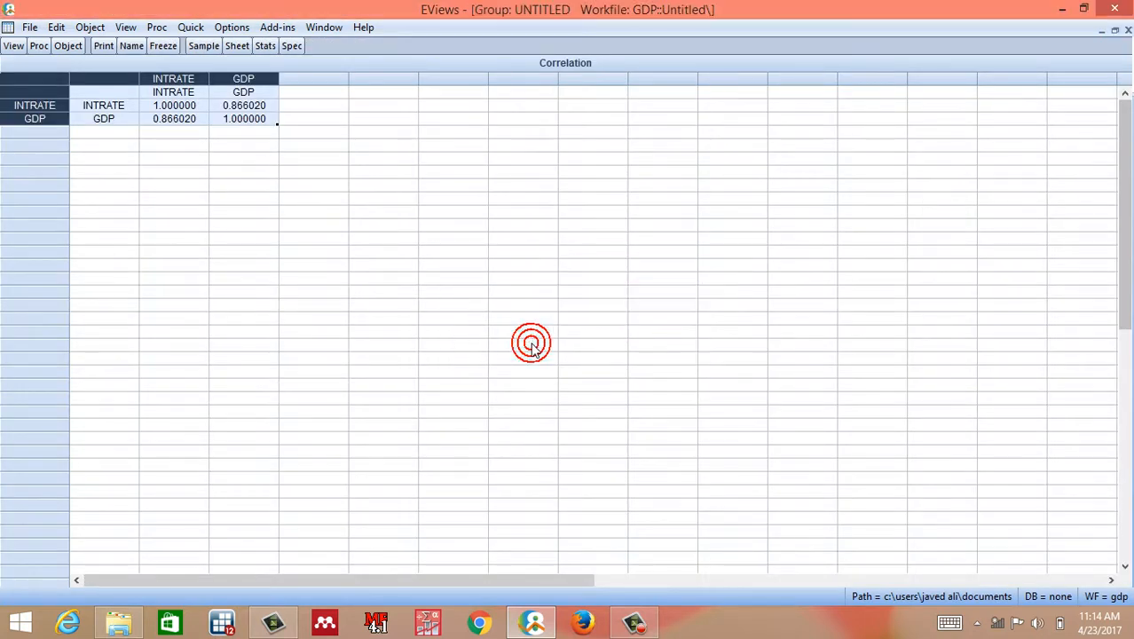
left_click(567, 344)
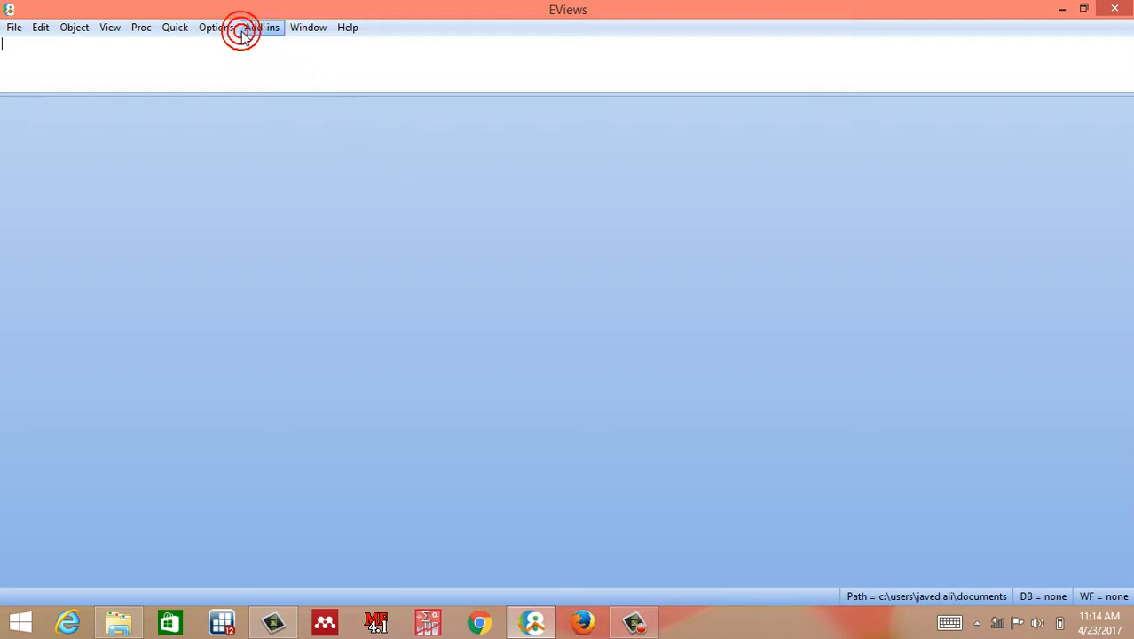
Start a new workfile and choose Balanced Panel as its structure type
left_click(11, 28)
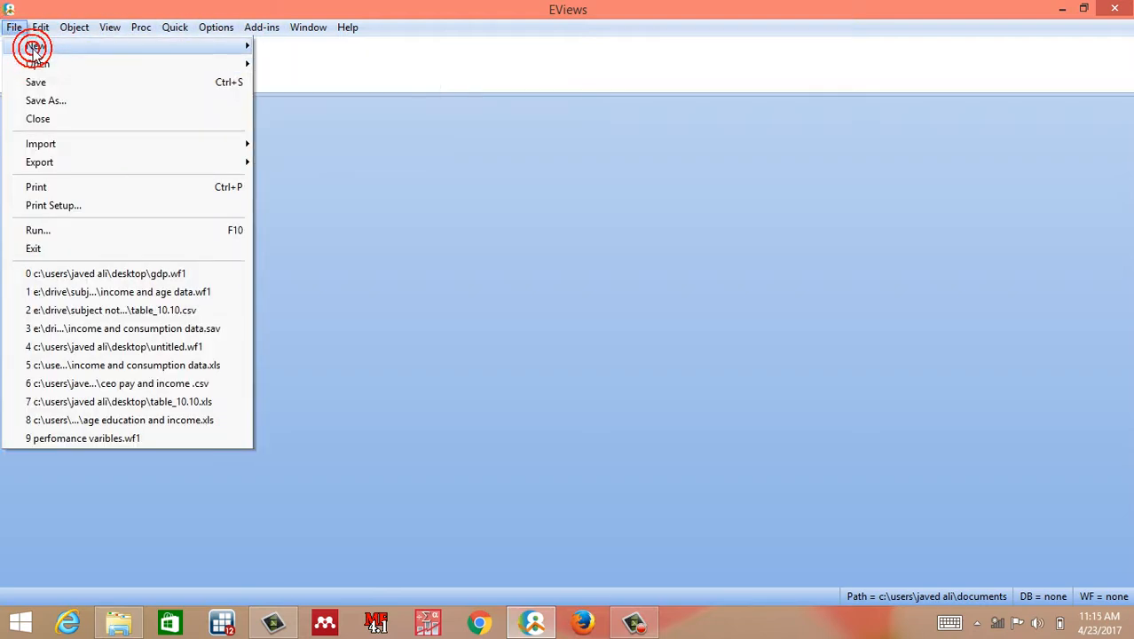
mouse_move(184, 61)
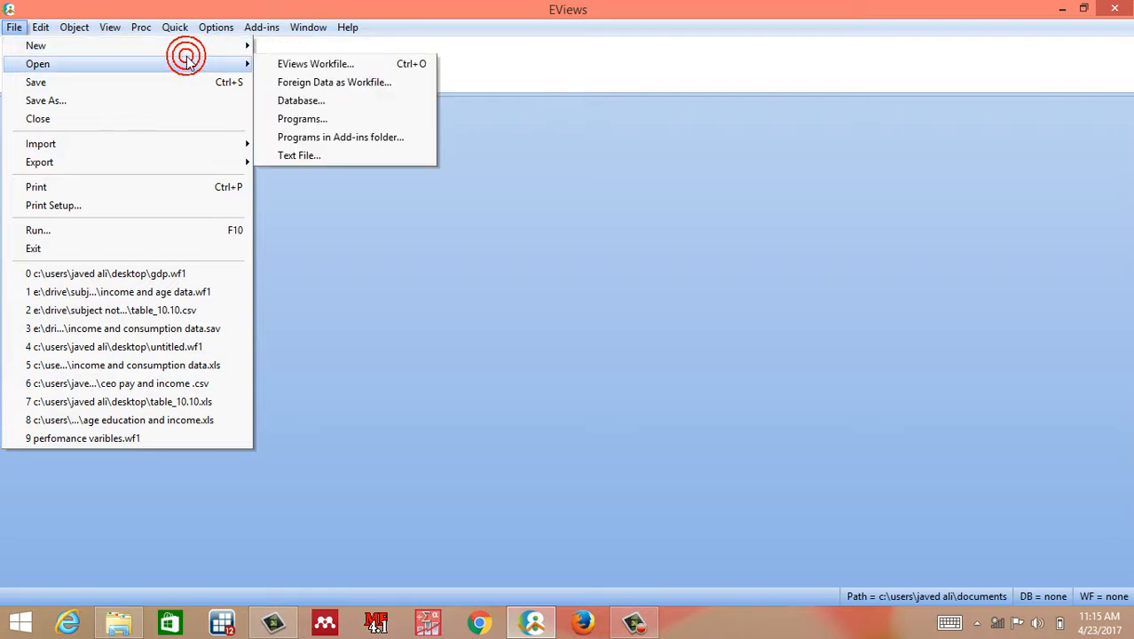
left_click(306, 48)
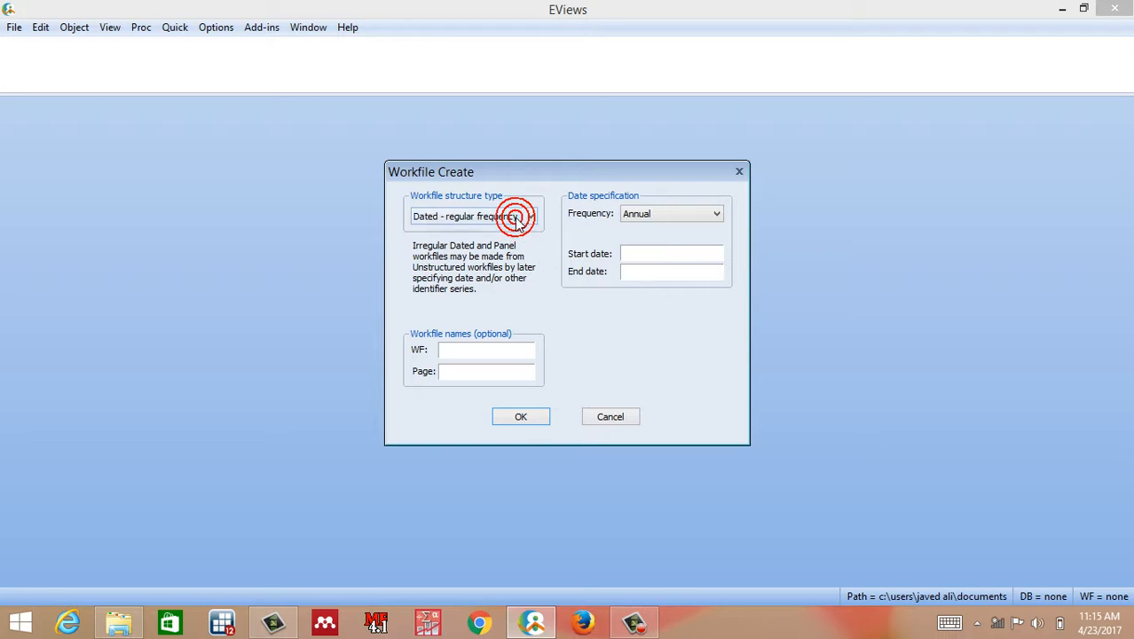
left_click(517, 217)
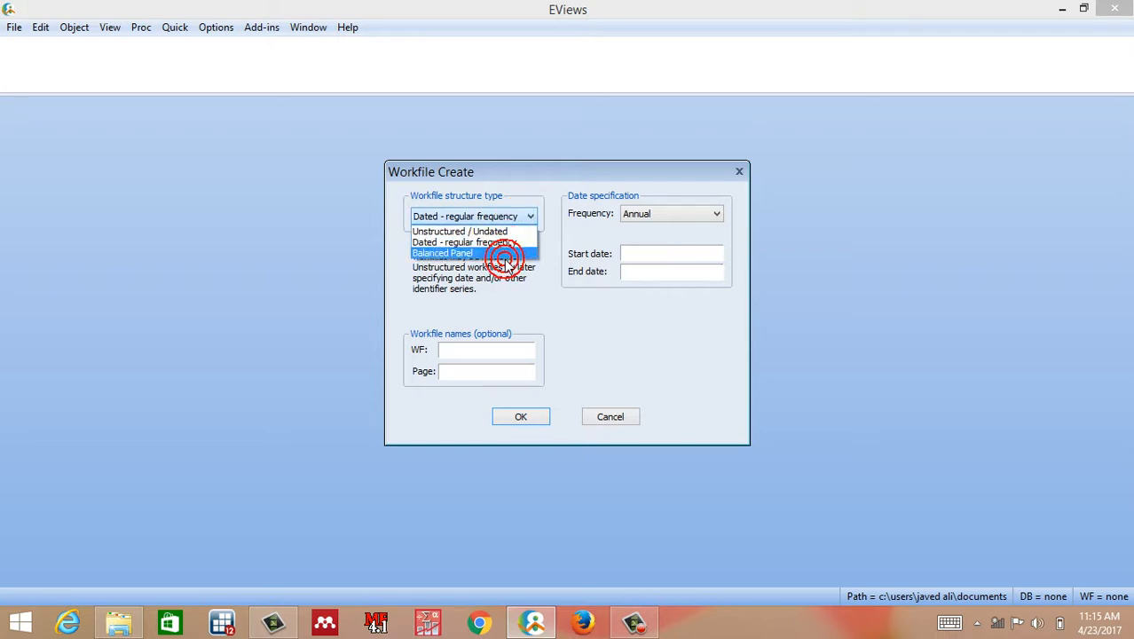
left_click(504, 254)
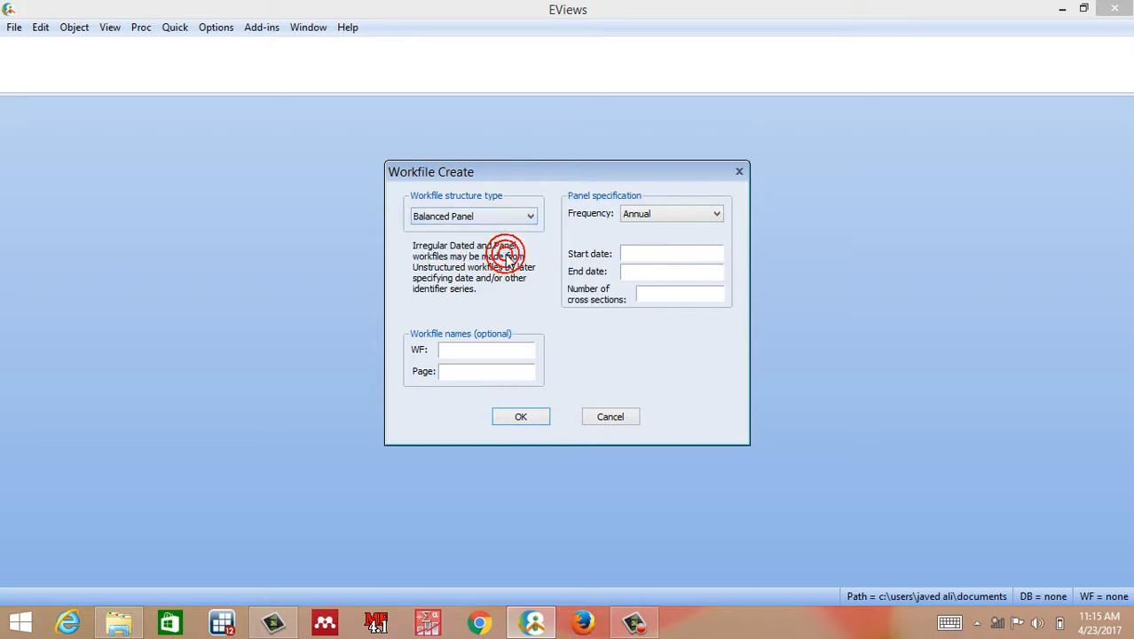
Set the panel to annual frequency, start date 2005, end date 2010 and 10 cross sections, and create the workfile
left_click(695, 218)
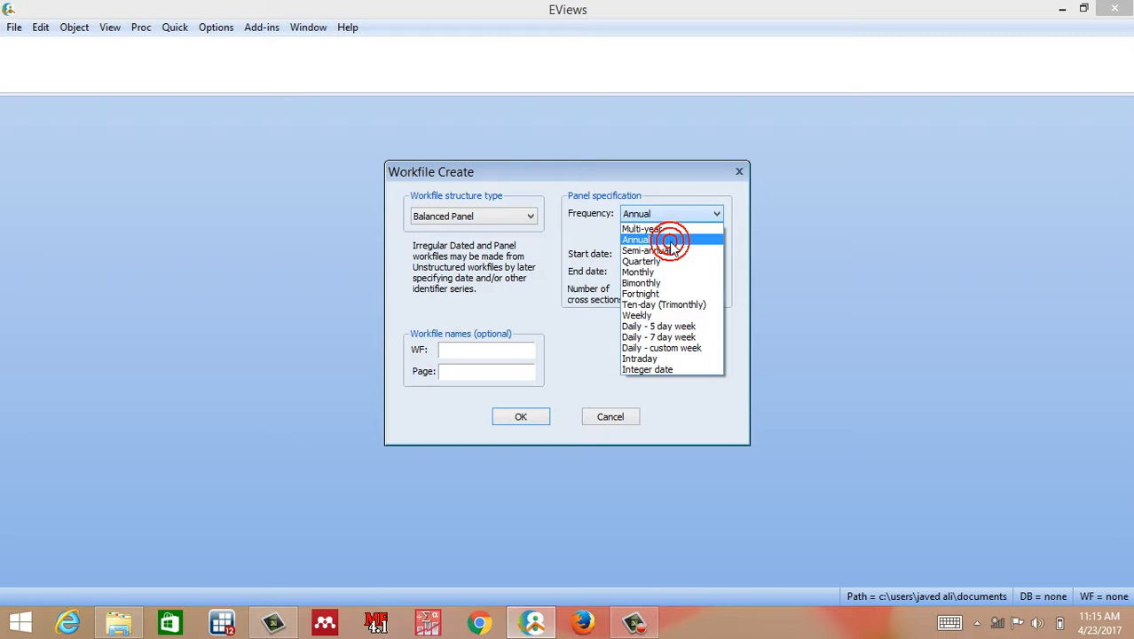
left_click(670, 240)
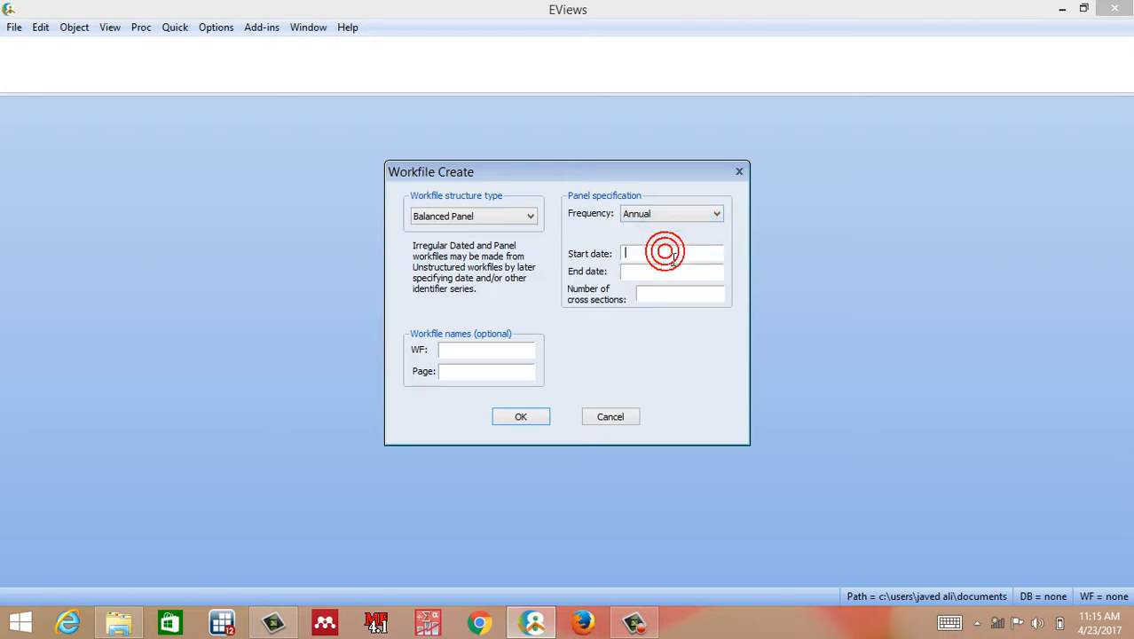
type("2005")
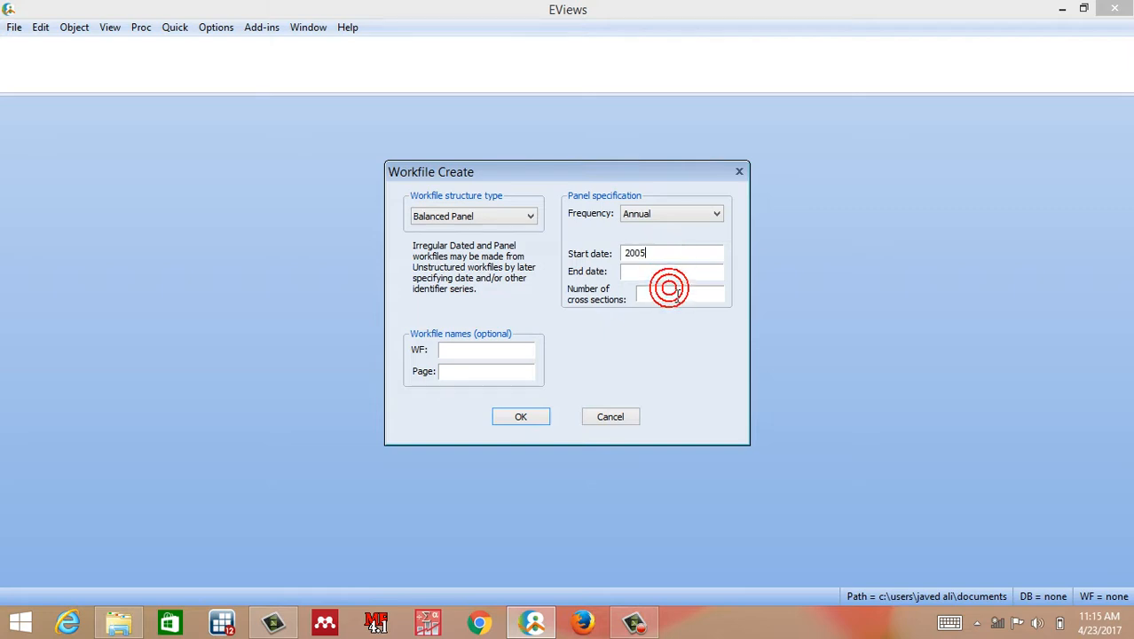
left_click(657, 273)
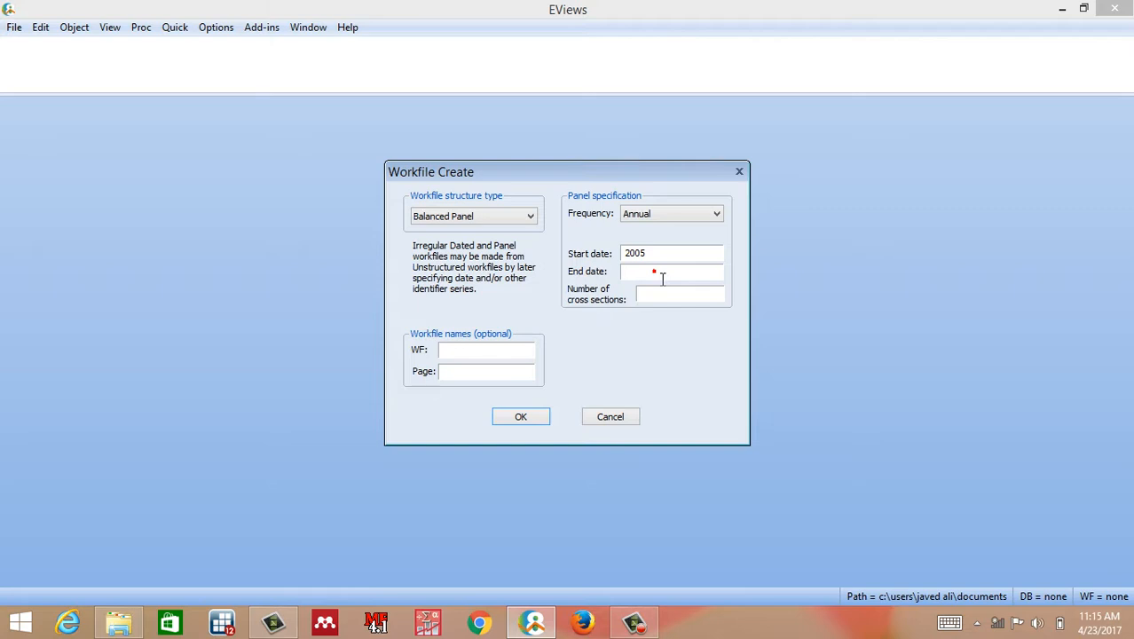
type("20")
left_click(654, 271)
type("10")
left_click(702, 296)
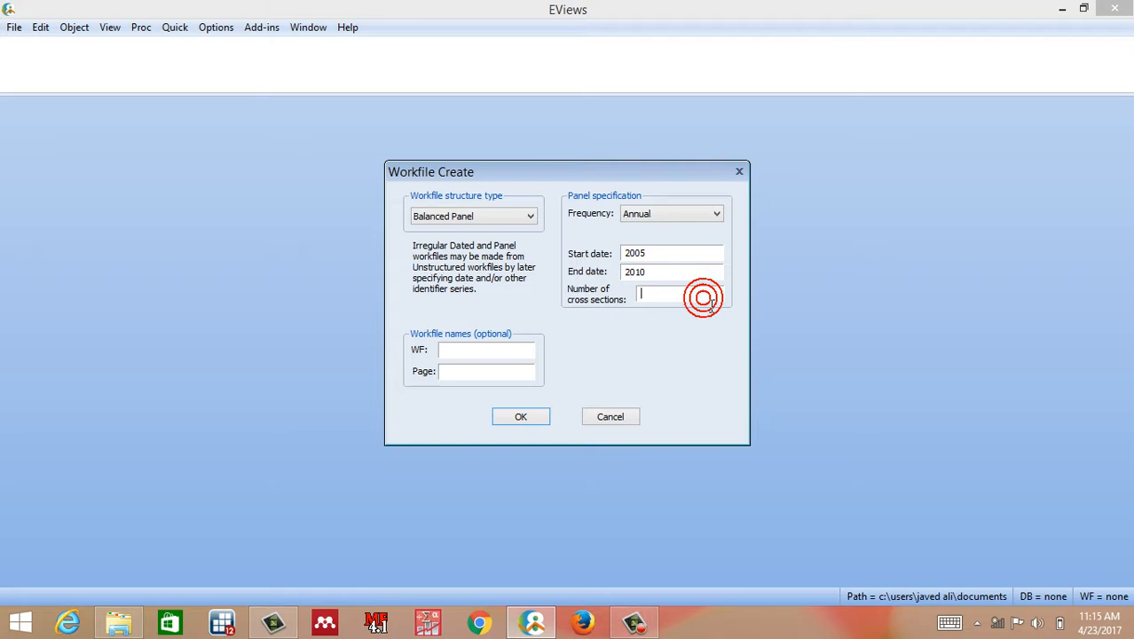
type("10")
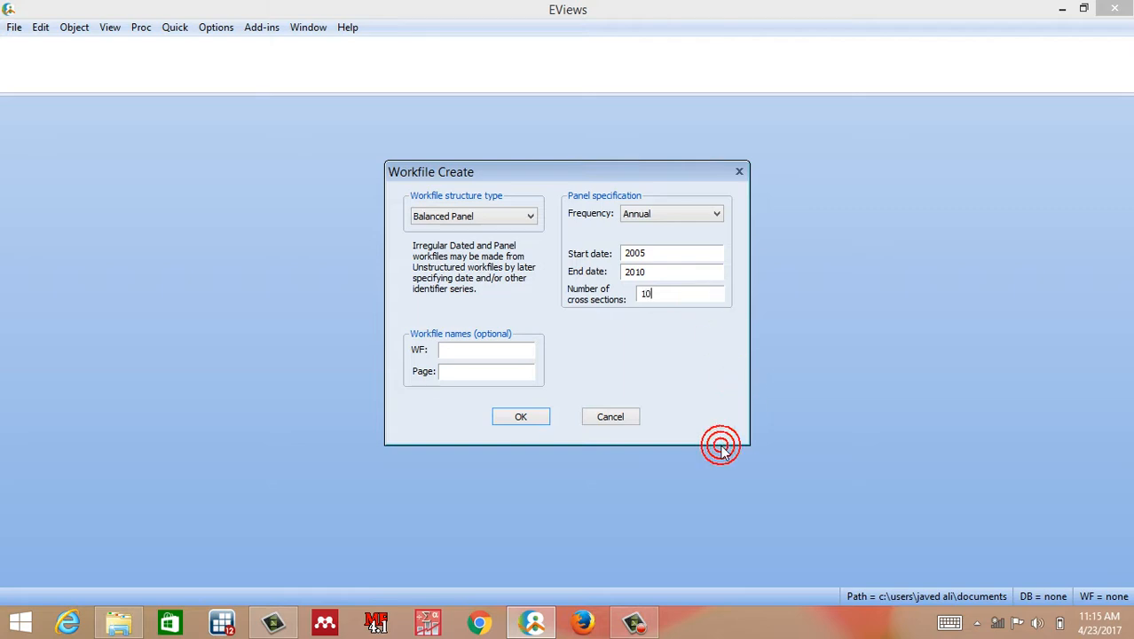
left_click(531, 419)
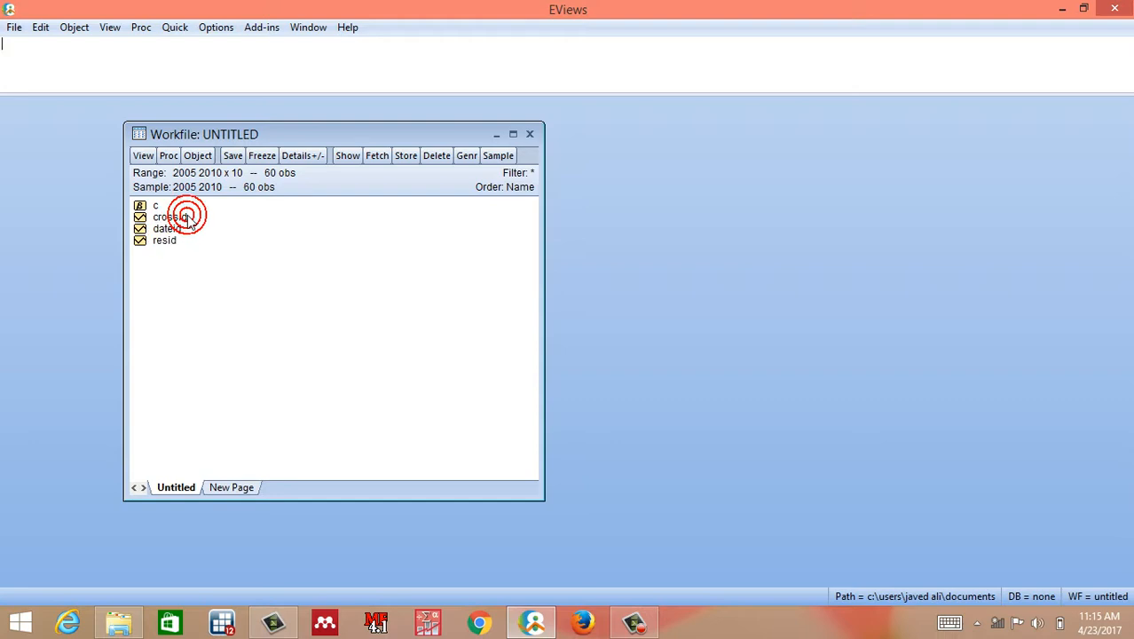
Open the crossid series to examine how cross-section identifiers are assigned to the observations, and close it
left_click(181, 220)
double_click(181, 219)
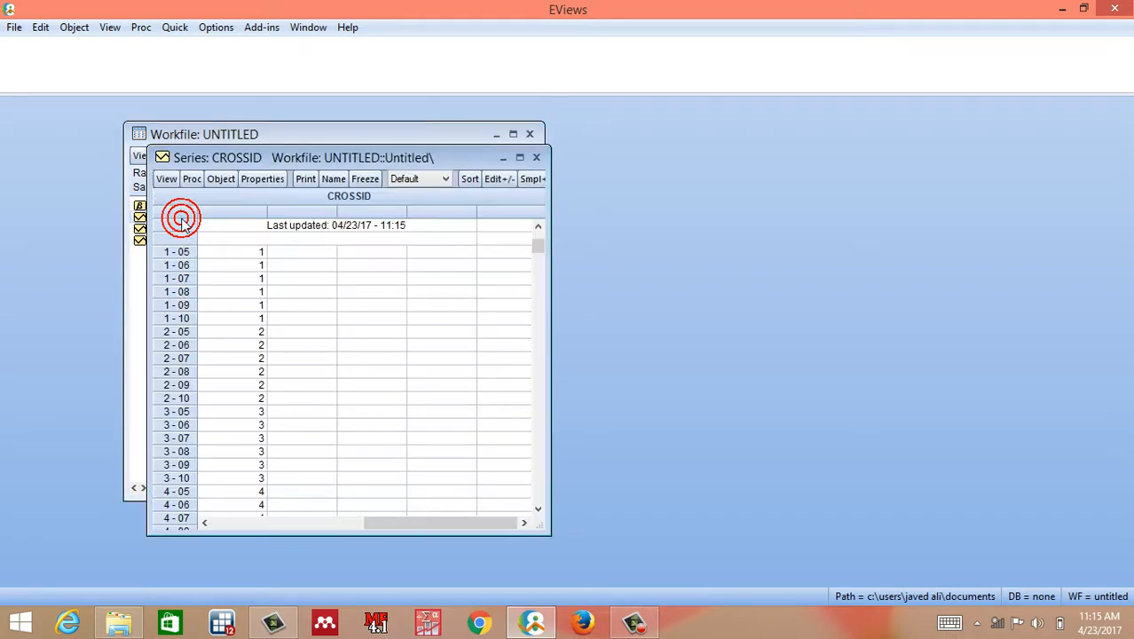
left_click(258, 254)
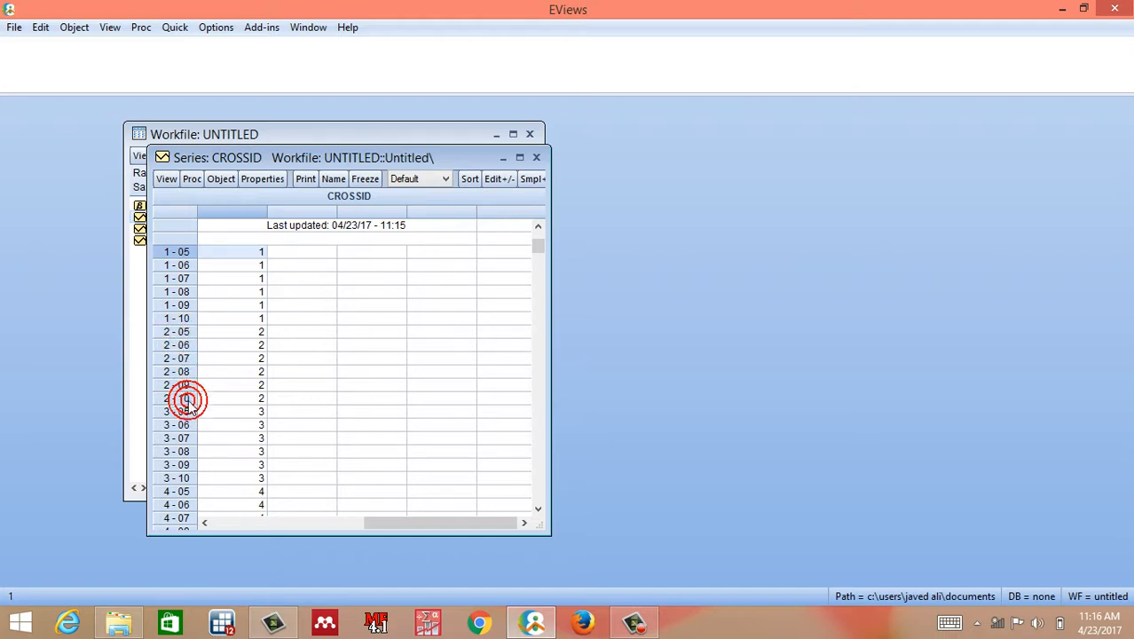
left_click(537, 158)
Open the dateid series, go through the dates of the first two cross sections, and close it
double_click(169, 228)
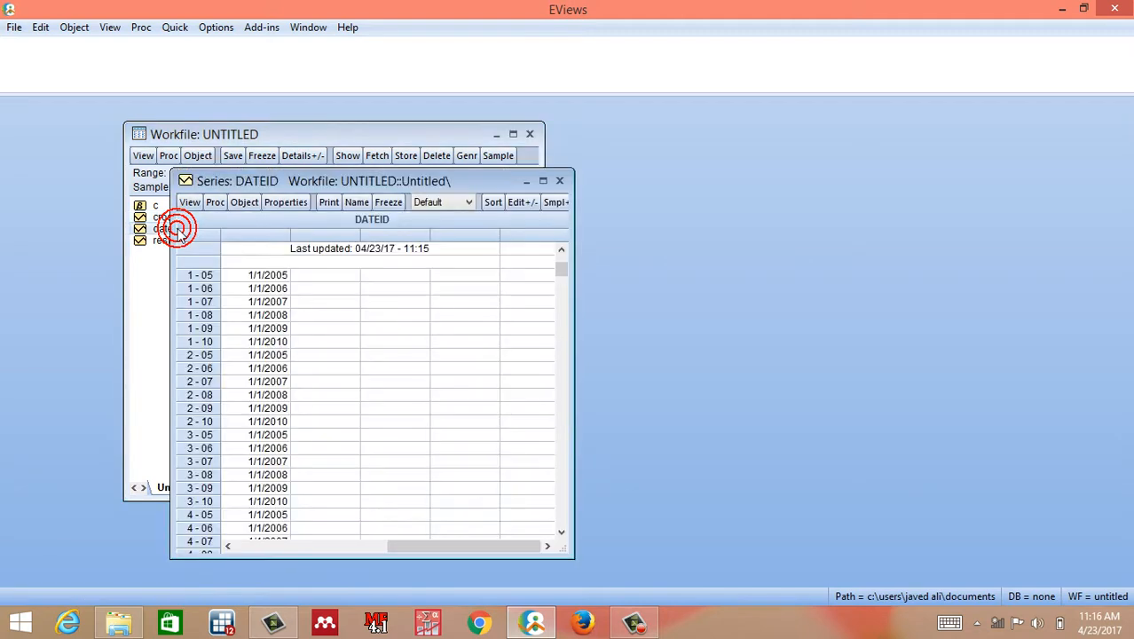
left_click(272, 276)
key("Down")
key("Down")
key("Down")
key("Down")
key("Down")
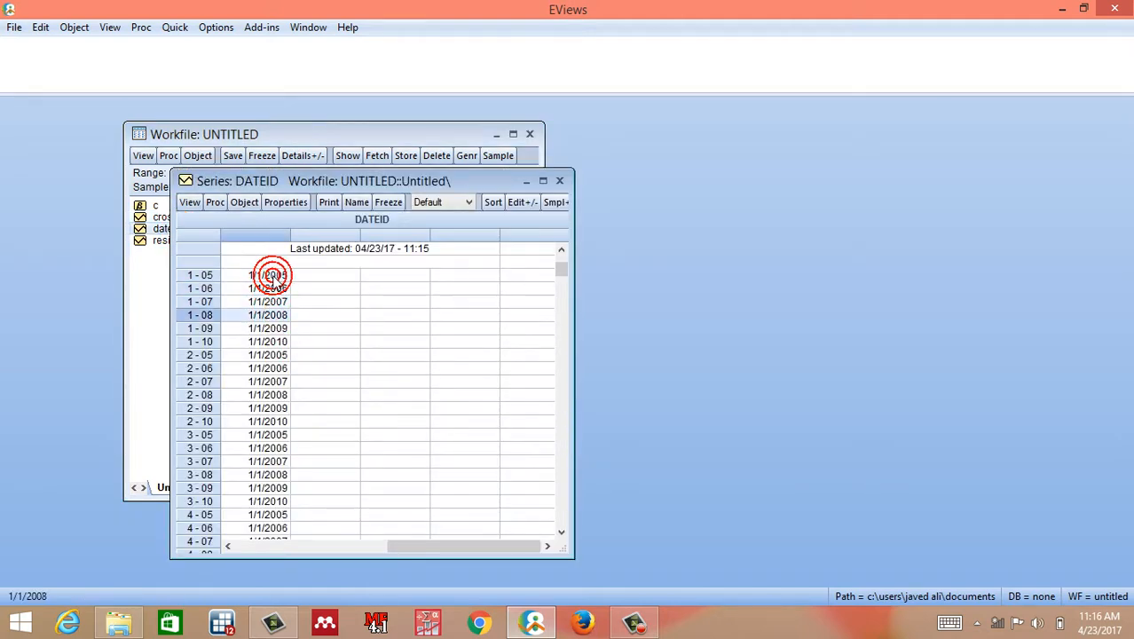
key("Down")
key("Down")
key("Down")
key("Down")
key("Down")
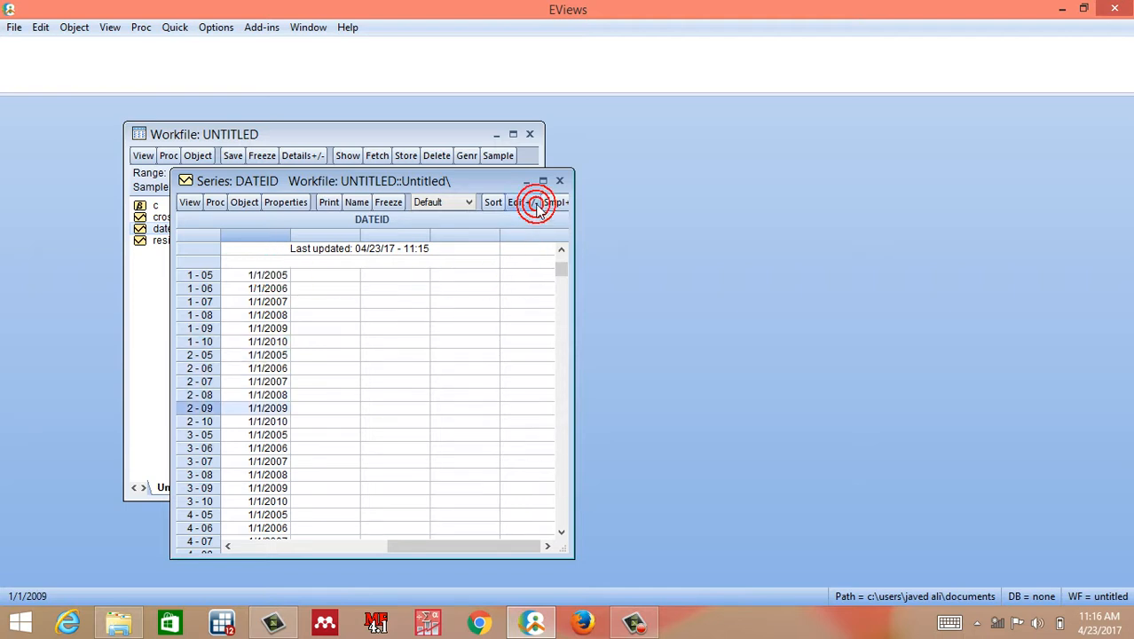
left_click(562, 181)
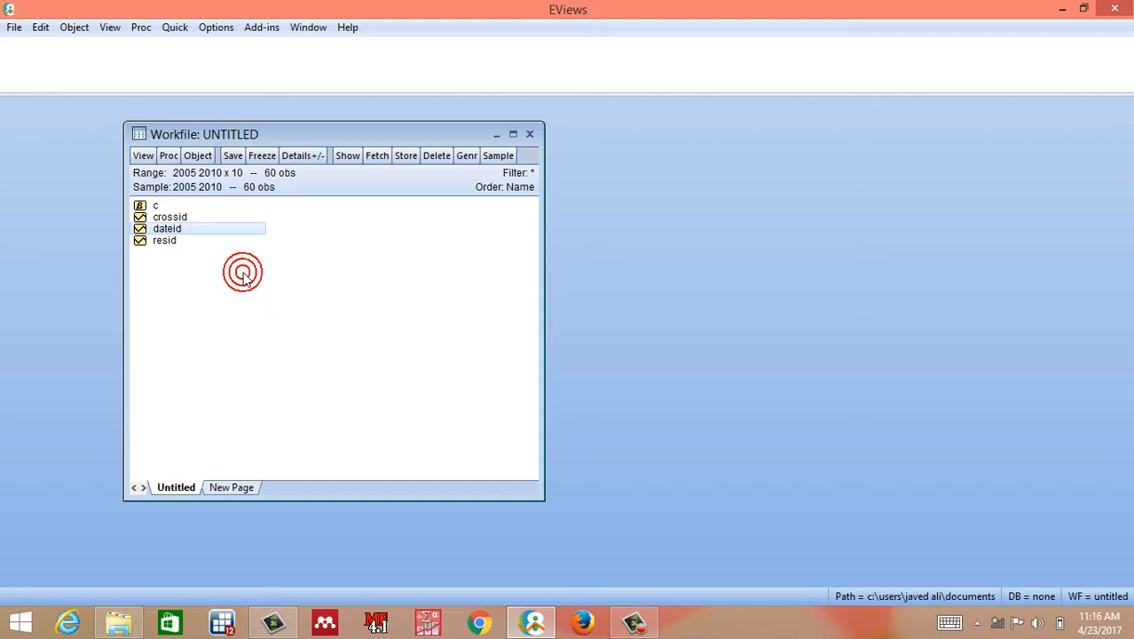
Open the dateid and crossid series together as a group
left_click(192, 219, "ctrl")
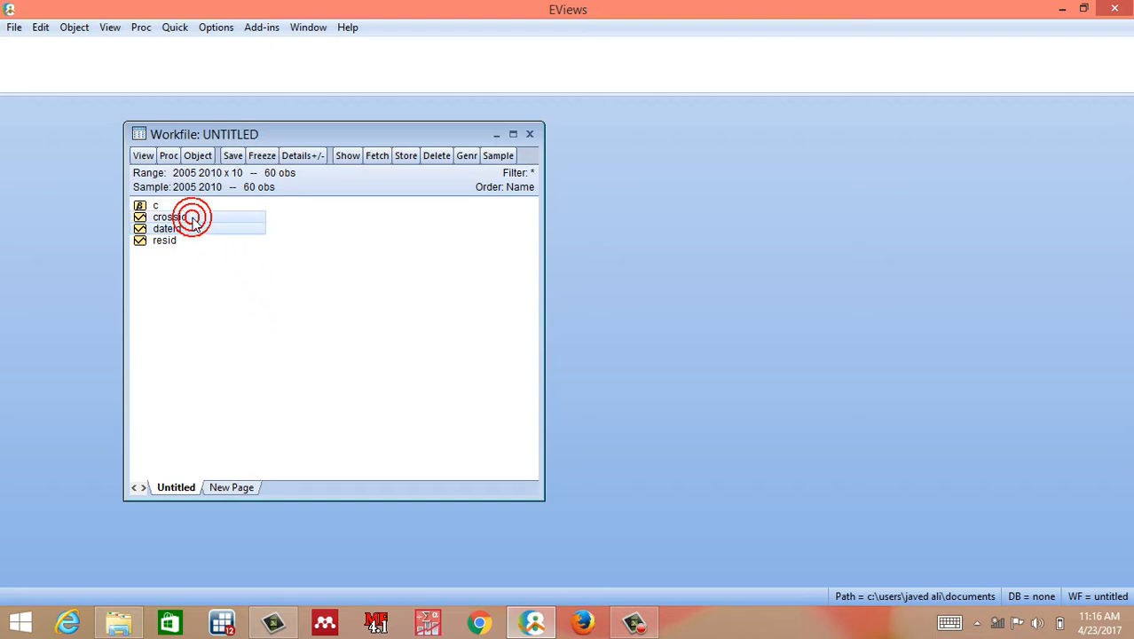
right_click(194, 221)
mouse_move(222, 227)
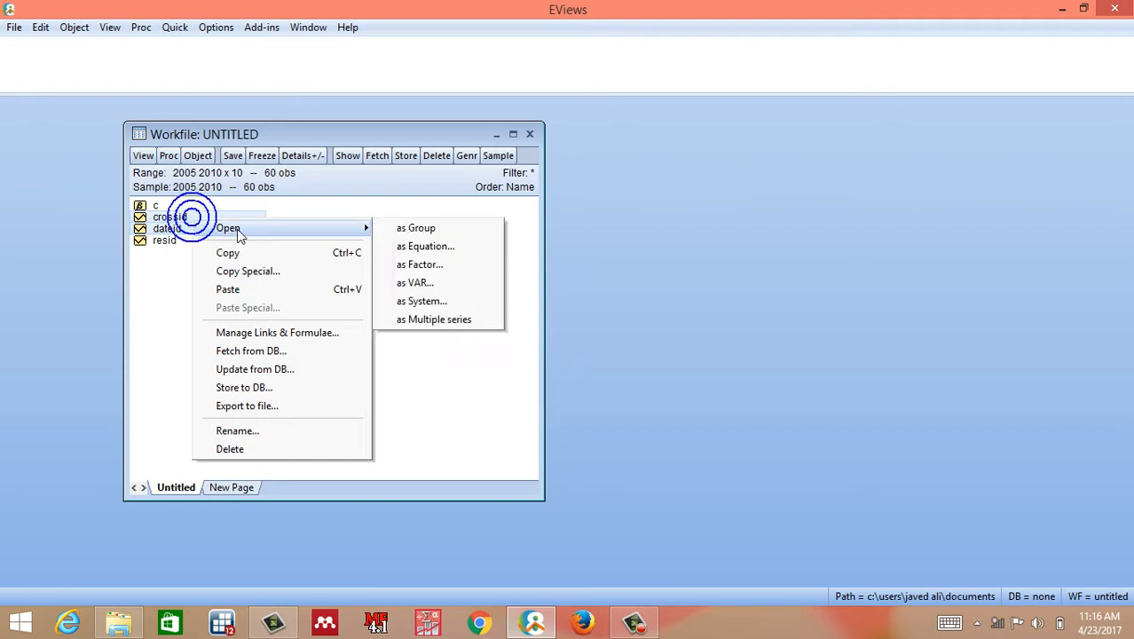
left_click(448, 230)
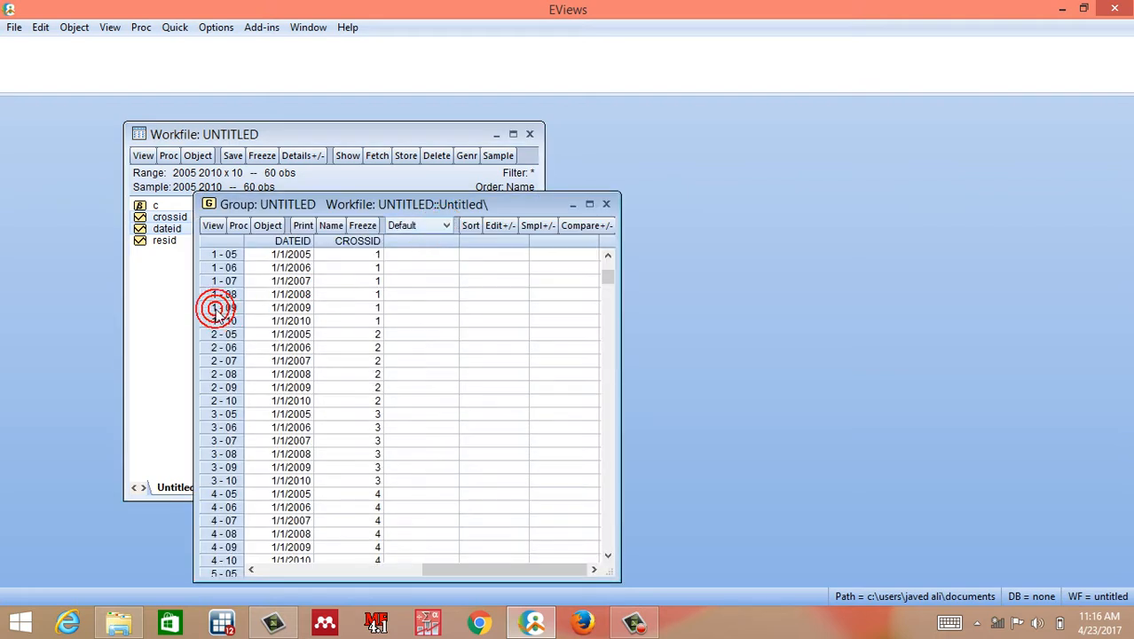
Compare the dates and identifiers of the first two cross sections in the group, and close and delete the untitled group
left_click(373, 255)
left_click(277, 255)
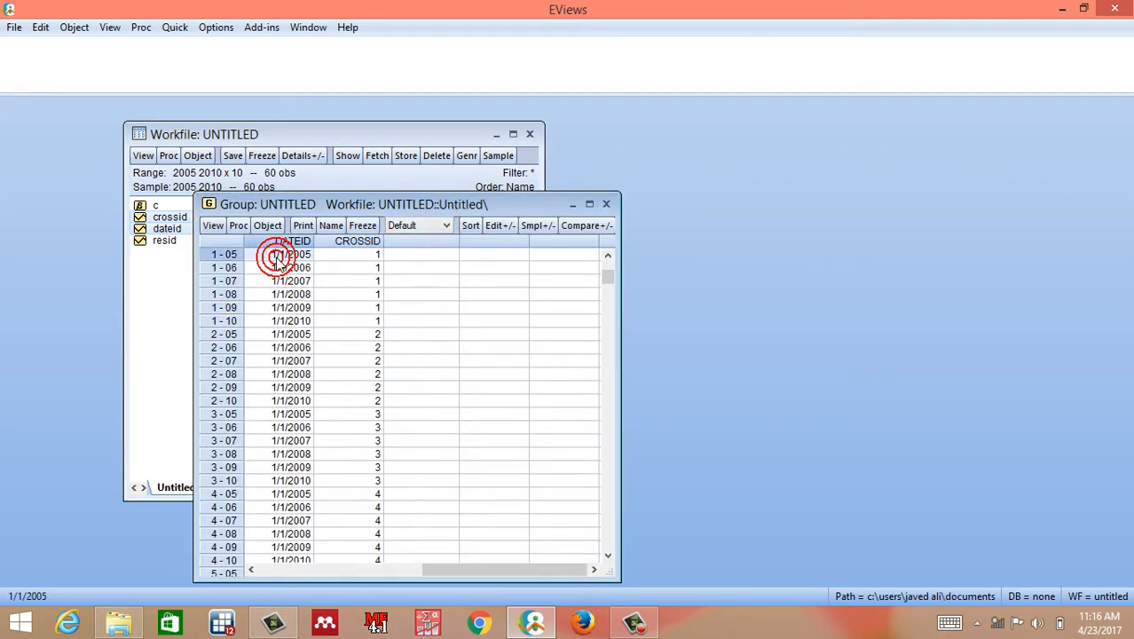
left_click(372, 258)
left_click(373, 267)
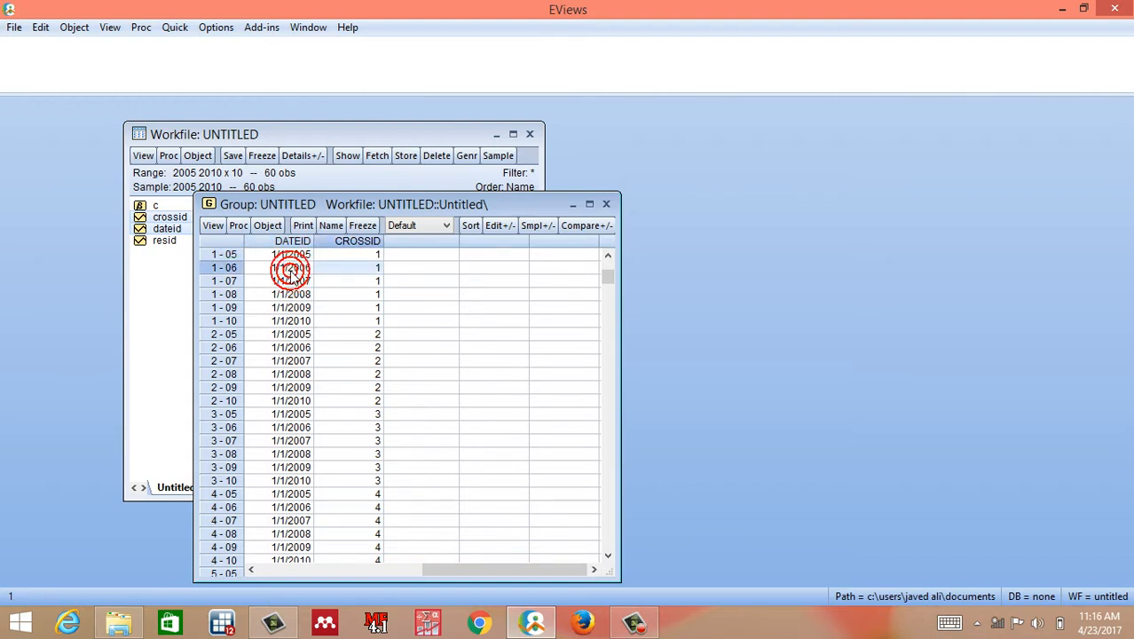
left_click(291, 270)
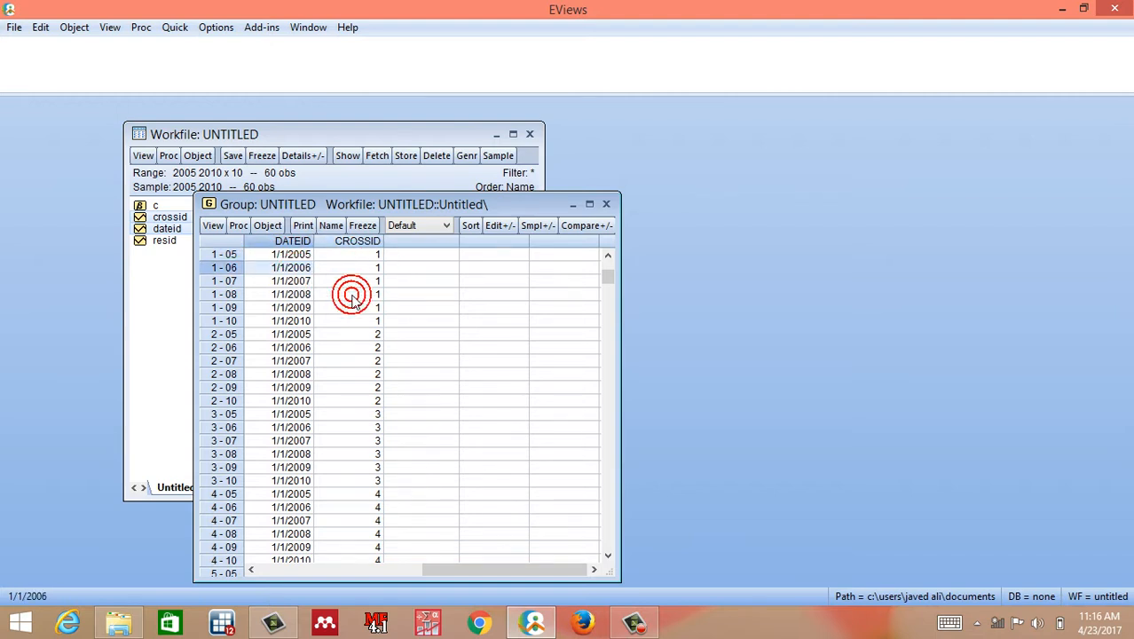
left_click(373, 335)
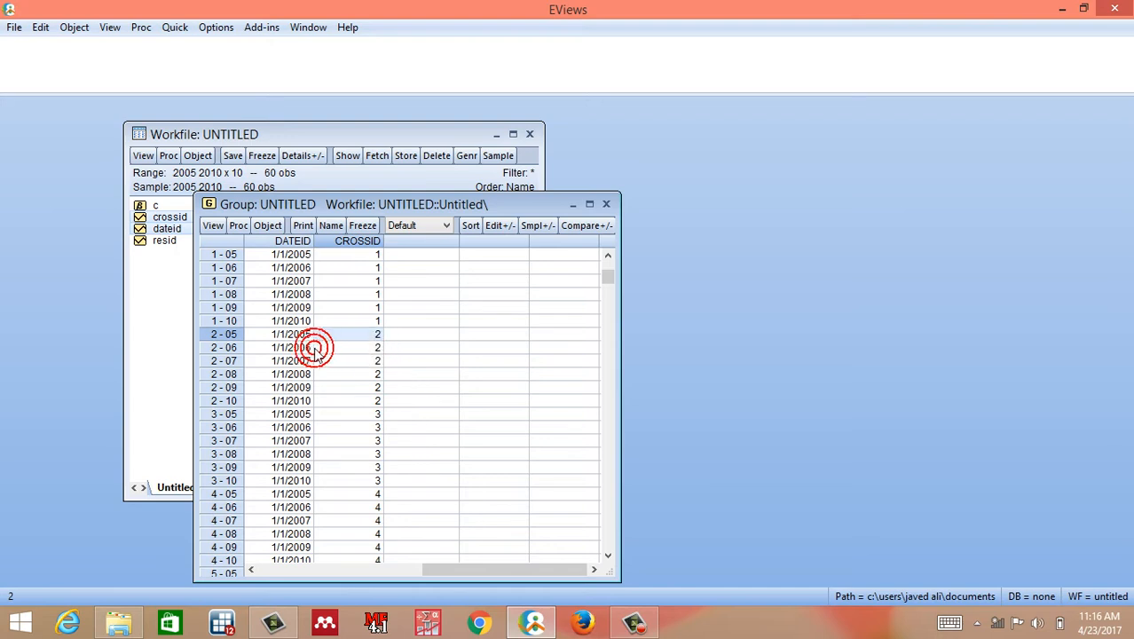
left_click(606, 206)
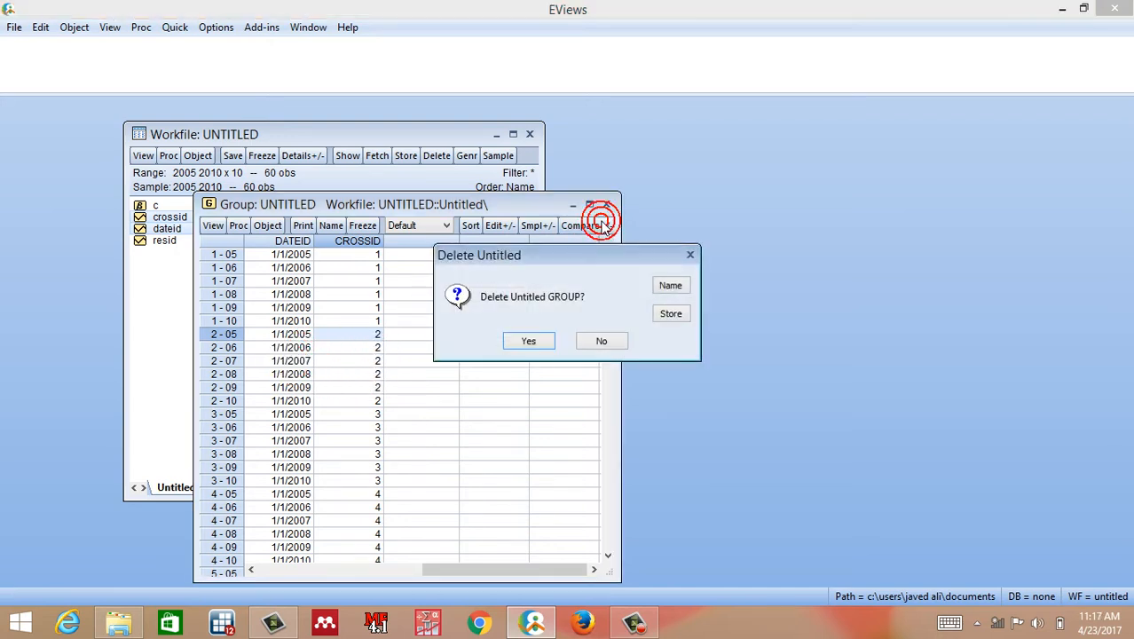
left_click(536, 341)
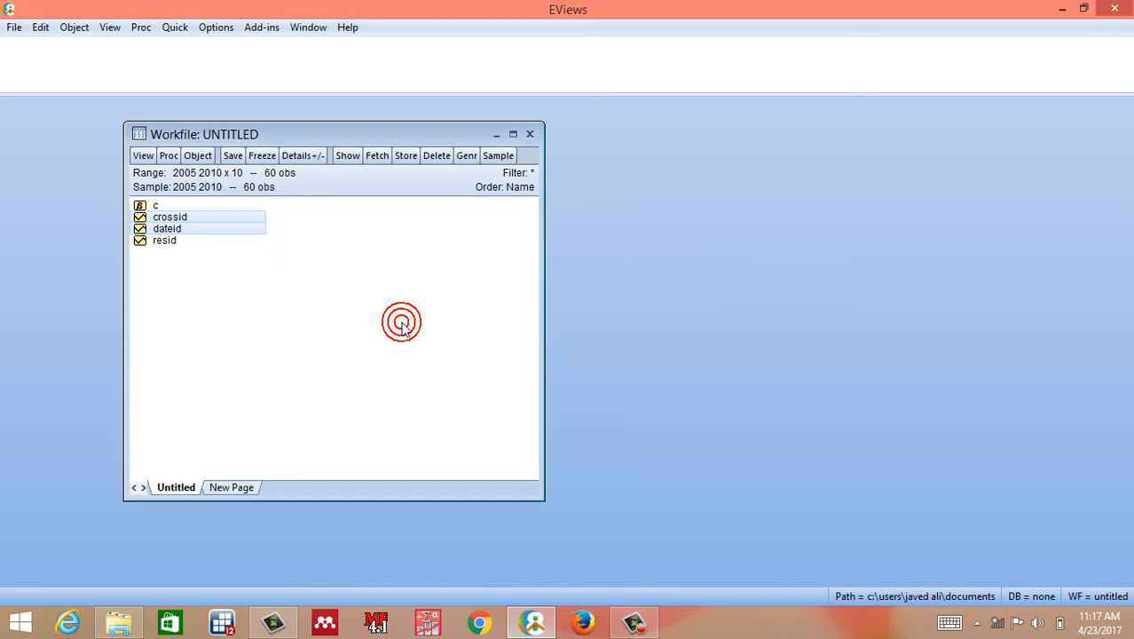
Bring up the object commands for the empty area of the untitled panel workfile
right_click(302, 294)
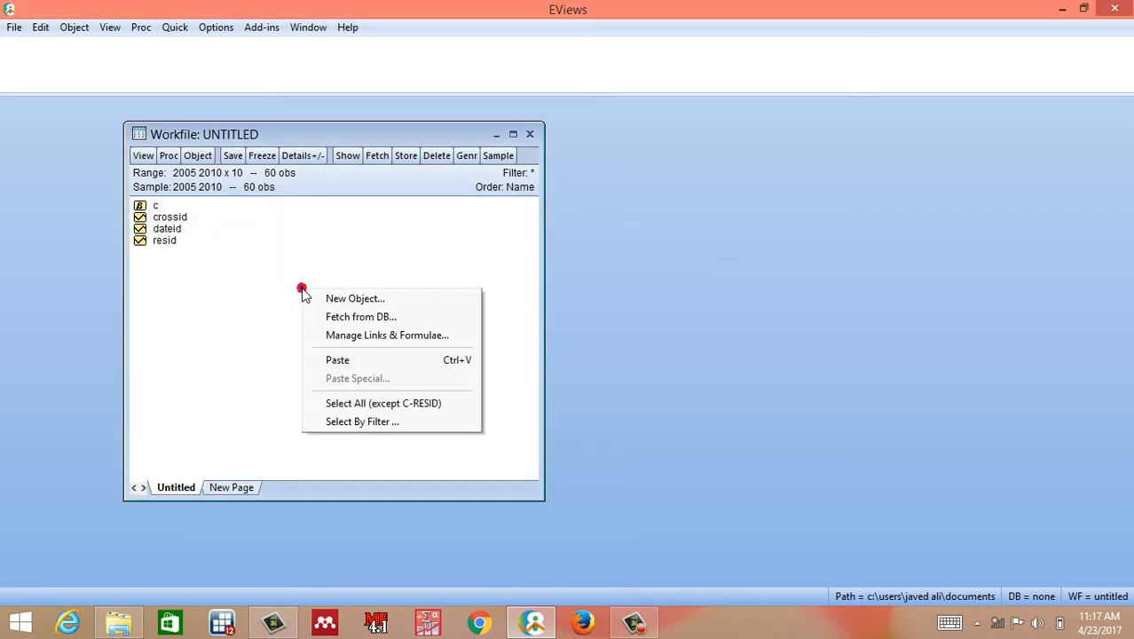